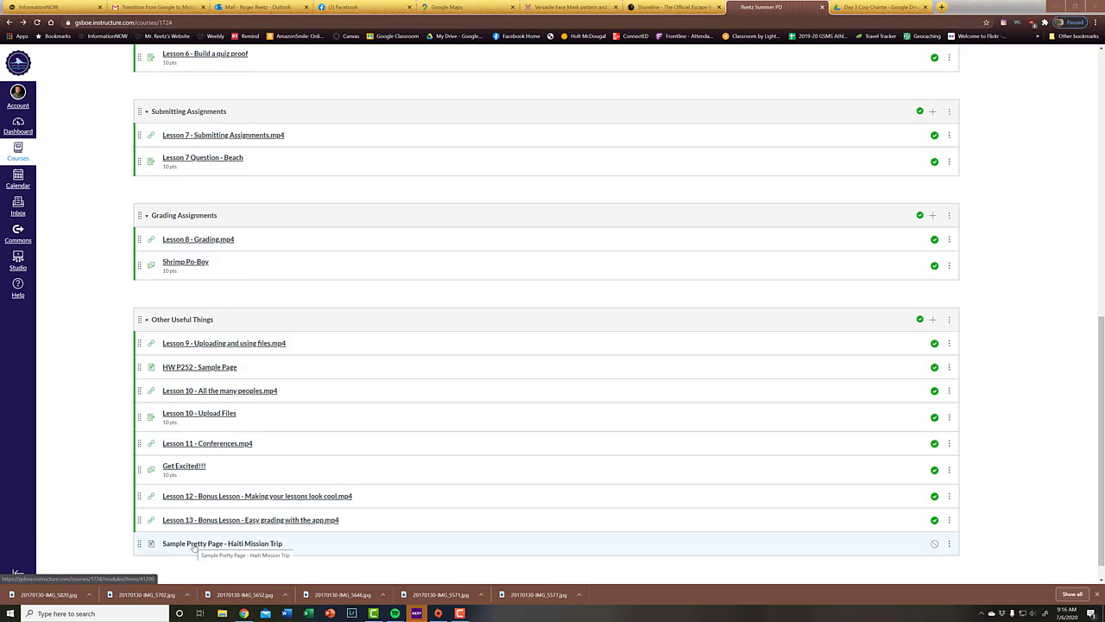
{"action": "left_click", "coordinate": [935, 321]}
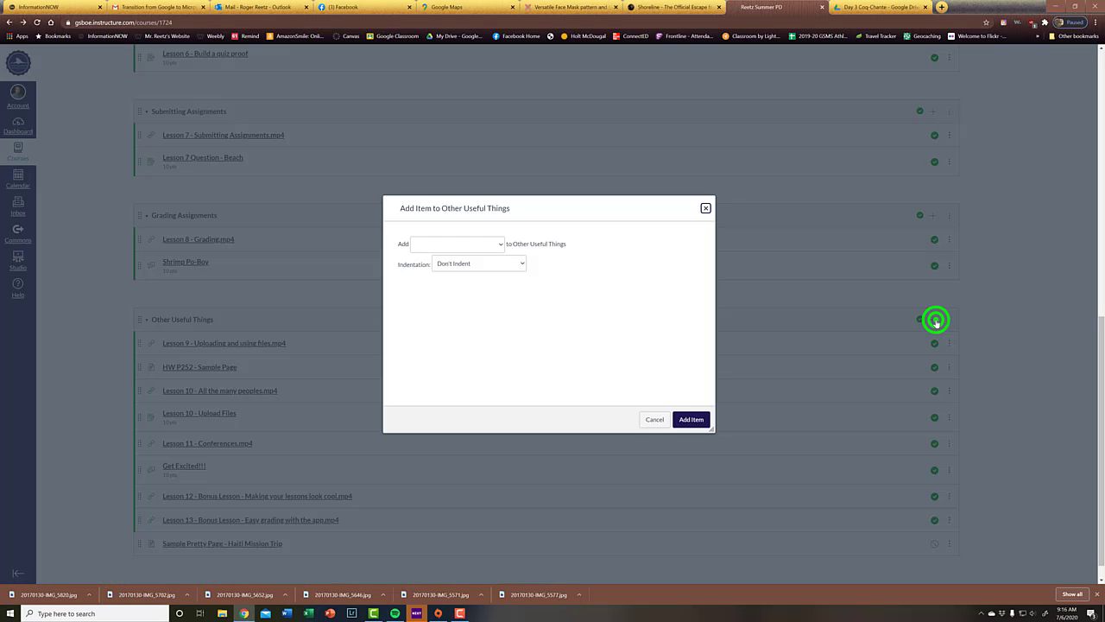
{"action": "left_click", "coordinate": [501, 244]}
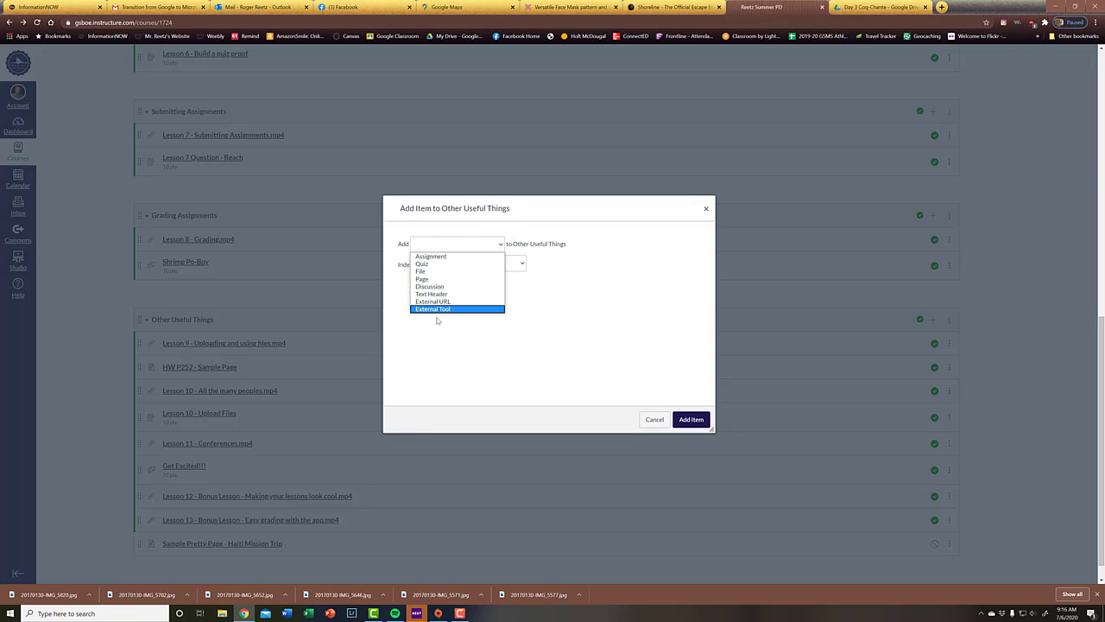
{"action": "left_click", "coordinate": [708, 210]}
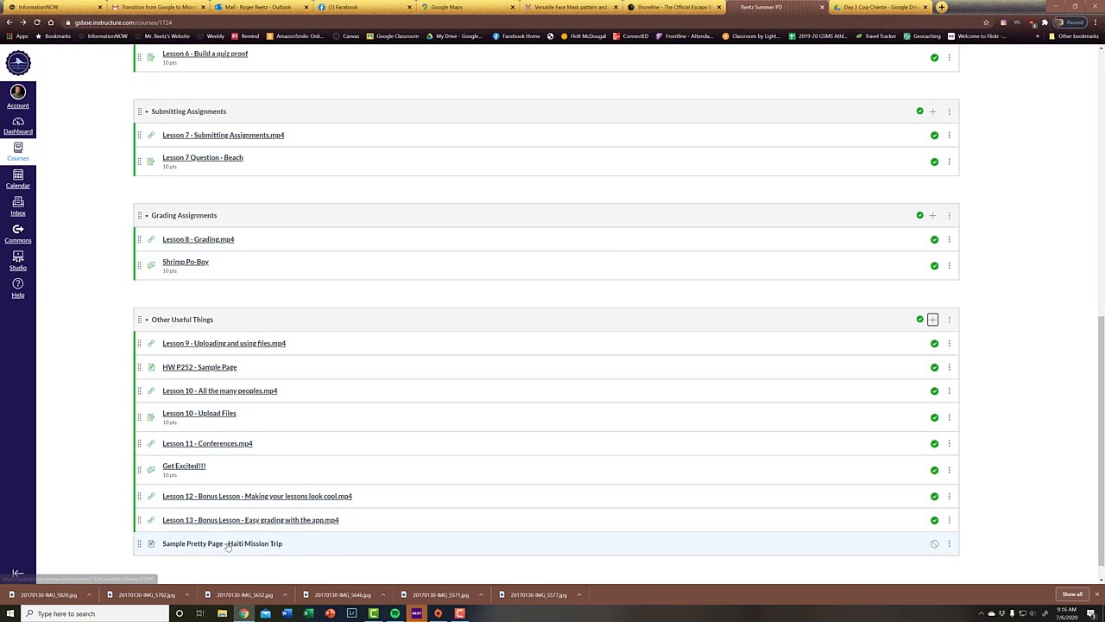
Step: Open the page Sample Pretty Page - Haiti Mission Trip for editing and enter the Header 2 title "Medical Mission Trip to Haiti - 2017"
{"action": "left_click", "coordinate": [227, 544]}
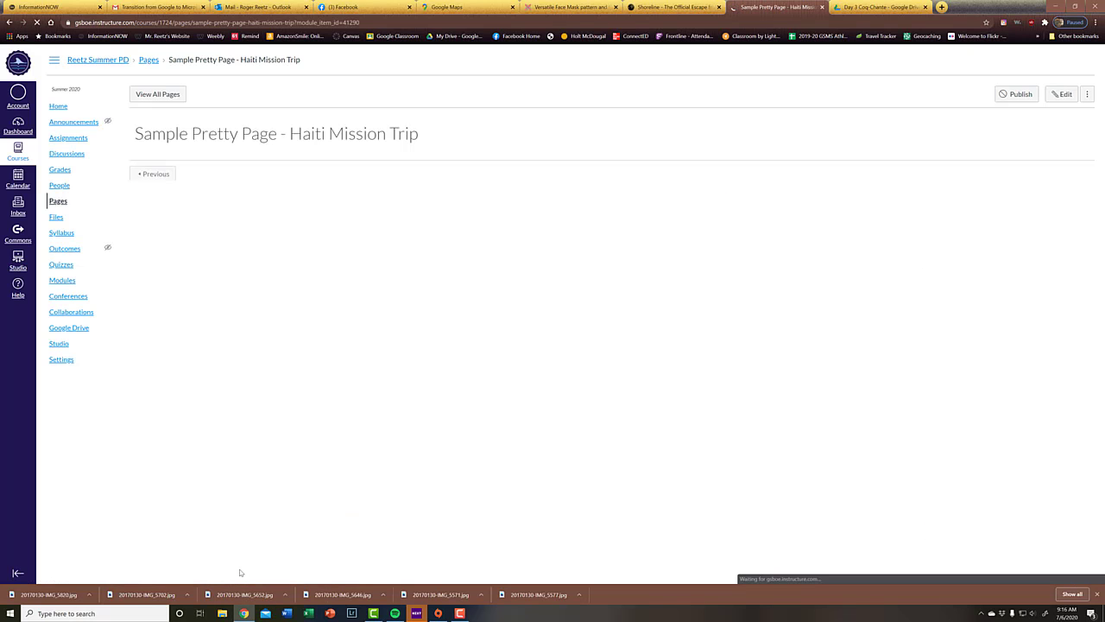
{"action": "left_click", "coordinate": [1063, 93]}
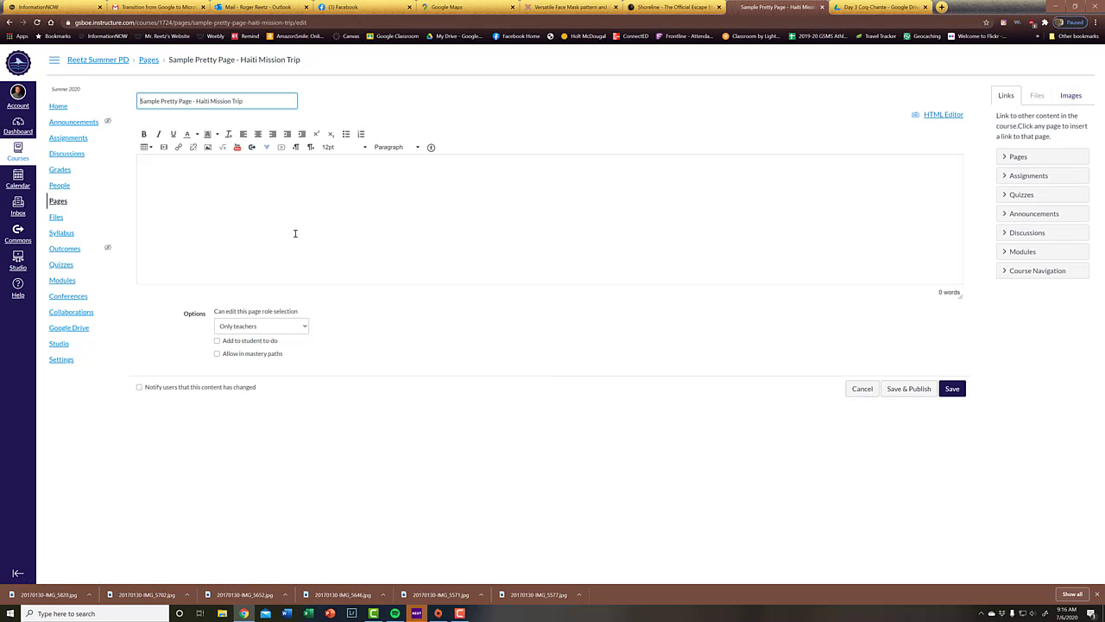
{"action": "left_click", "coordinate": [418, 147]}
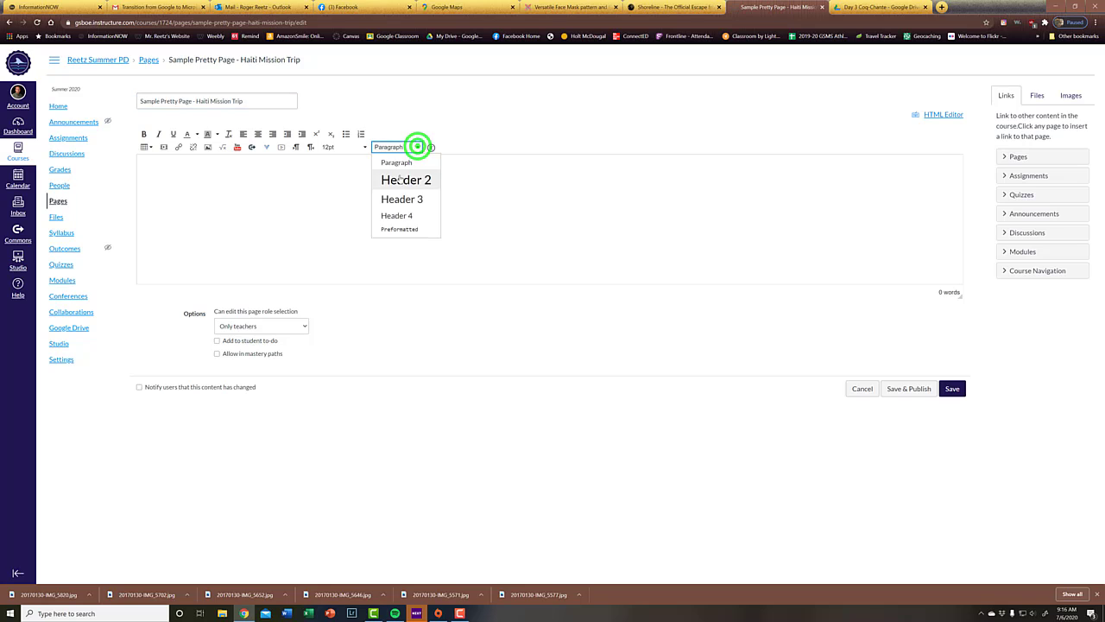
{"action": "left_click", "coordinate": [400, 179]}
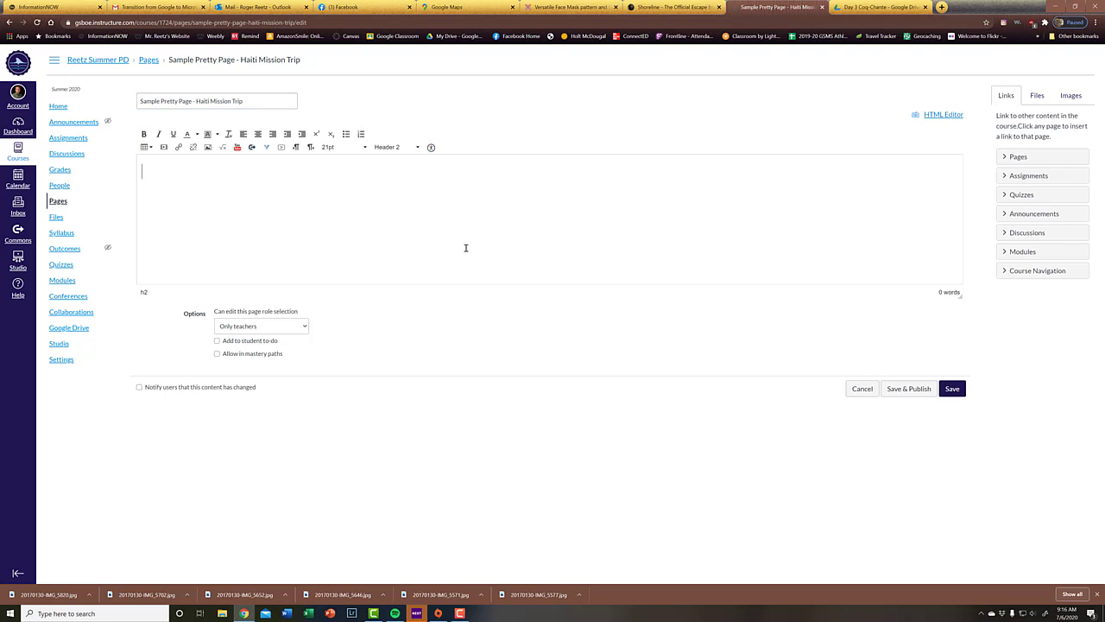
{"action": "type", "text": "H"}
{"action": "key", "text": "BackSpace"}
{"action": "type", "text": "Medical Mission Trip to "}
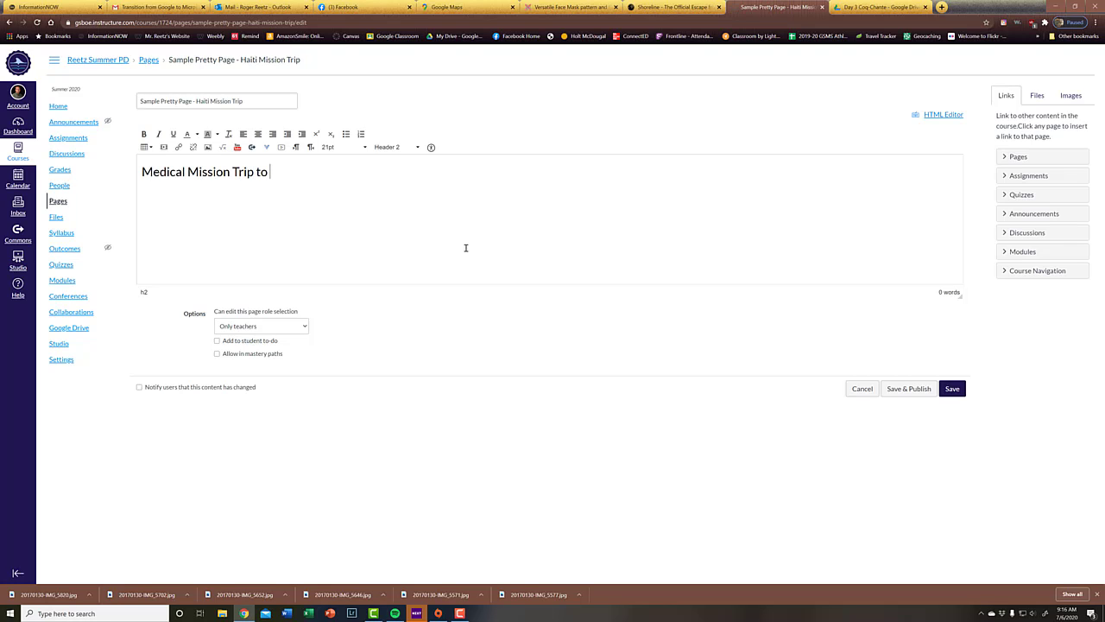
{"action": "type", "text": "Haiti - 2017"}
Step: Centre the title "Medical Mission Trip to Haiti - 2017", make it bold and colour it blue
{"action": "left_click", "coordinate": [257, 134]}
{"action": "left_click_drag", "start_coordinate": [654, 172], "coordinate": [370, 157]}
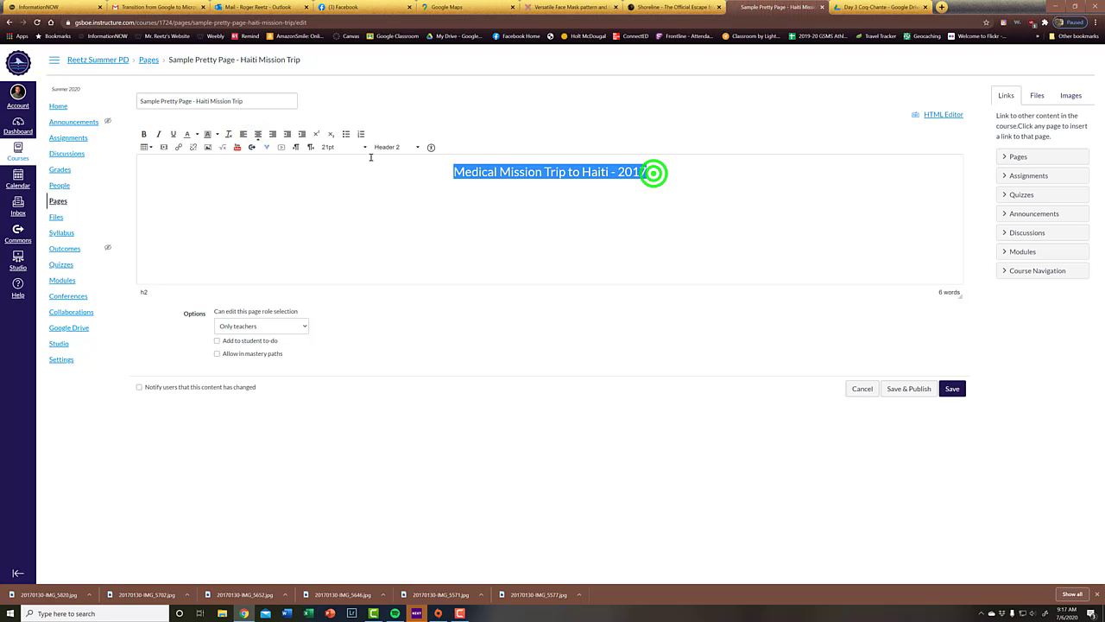
{"action": "left_click", "coordinate": [143, 134]}
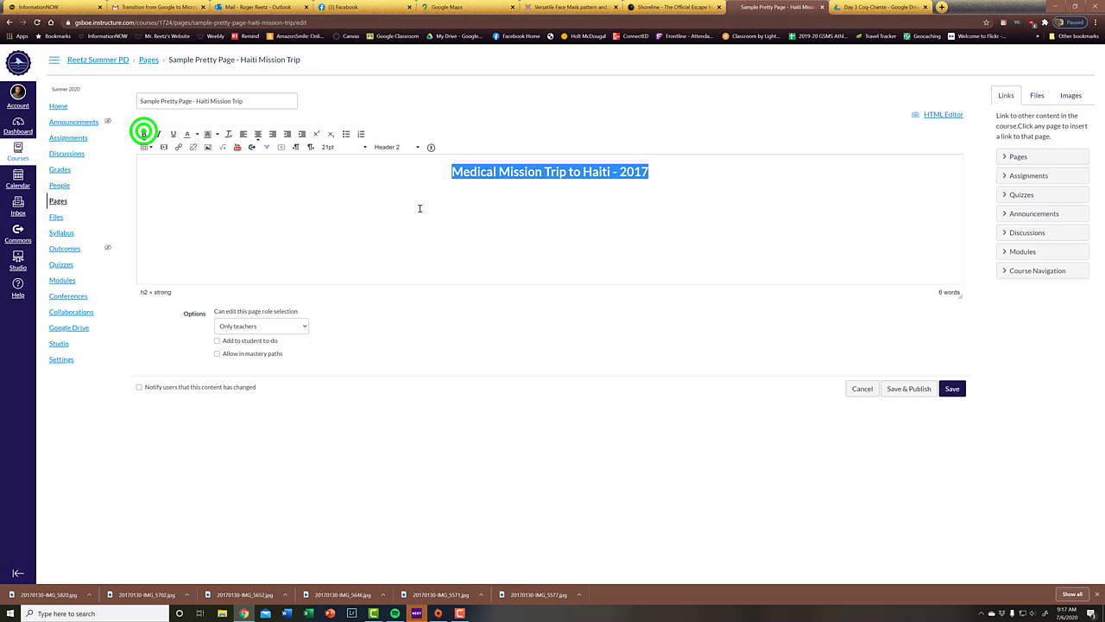
{"action": "left_click", "coordinate": [198, 132]}
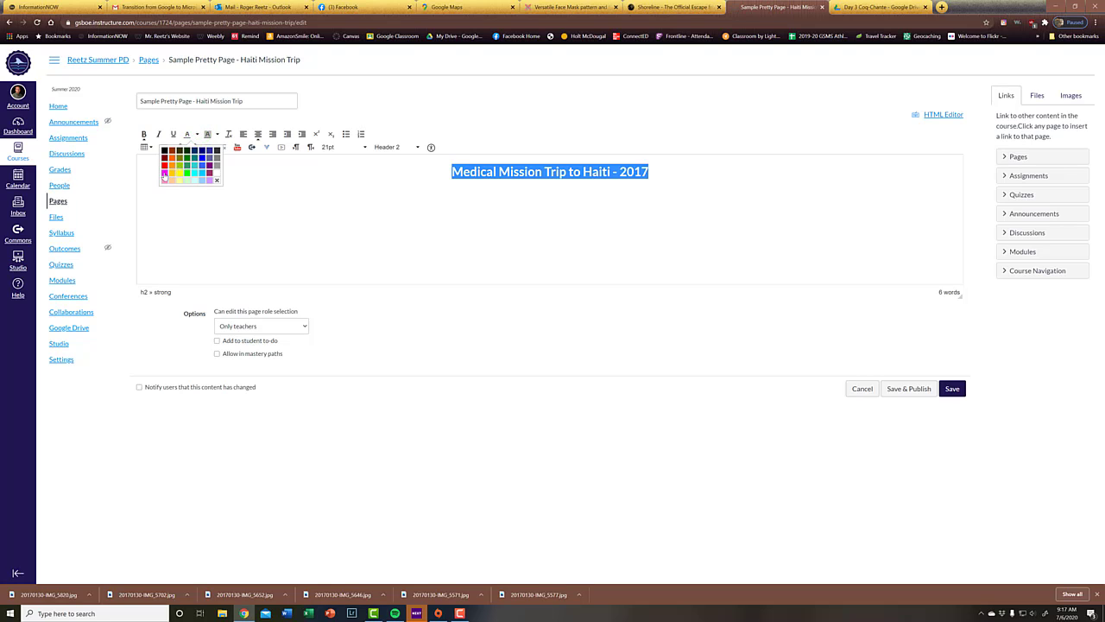
{"action": "left_click", "coordinate": [203, 154]}
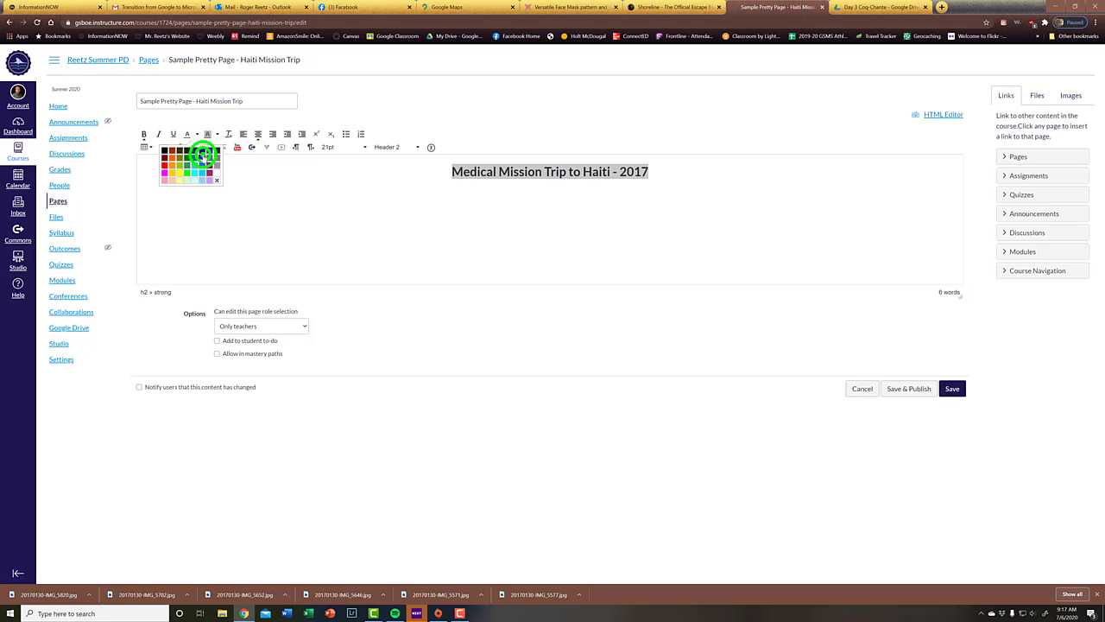
{"action": "left_click", "coordinate": [348, 196]}
{"action": "left_click", "coordinate": [685, 230]}
{"action": "left_click", "coordinate": [729, 207]}
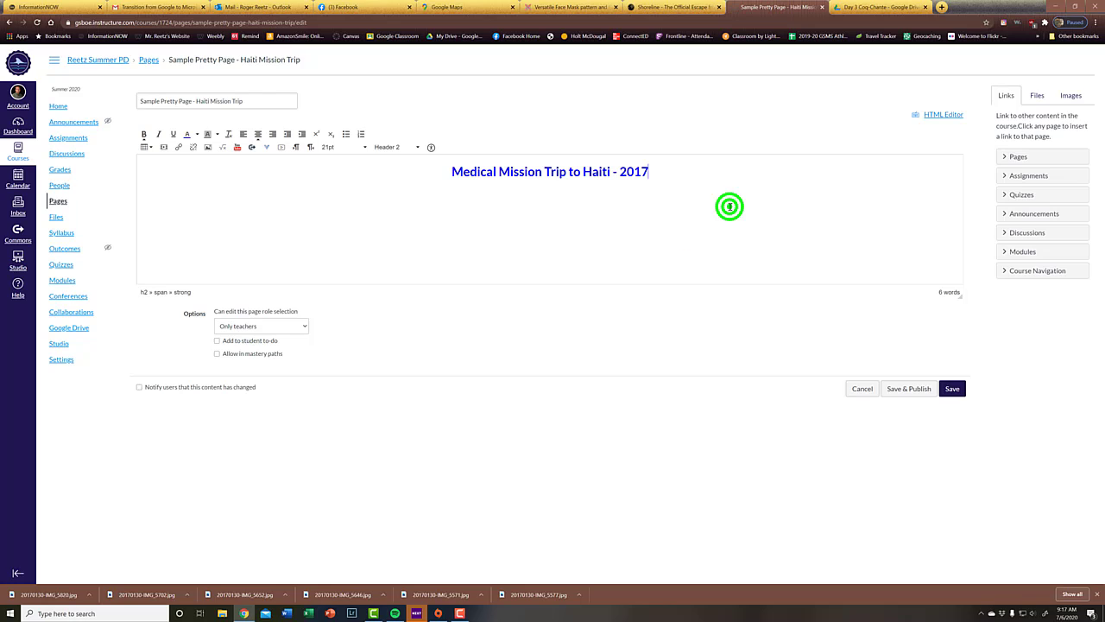
Step: Start a new paragraph below the title and set its font size to 18pt
{"action": "key", "text": "Return"}
{"action": "left_click", "coordinate": [364, 147]}
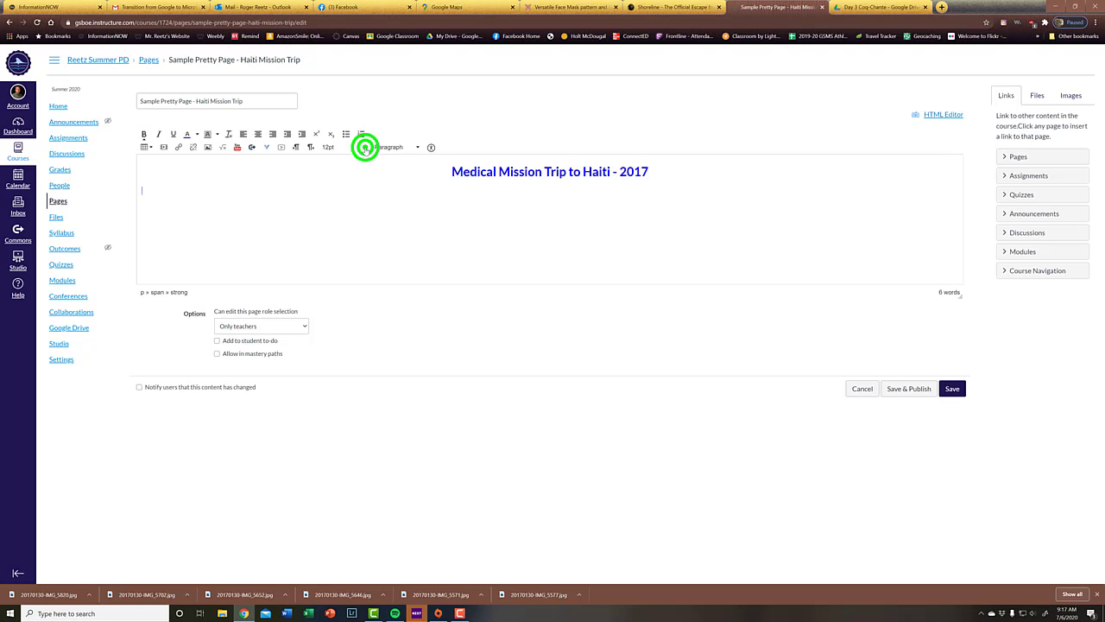
{"action": "left_click", "coordinate": [356, 211]}
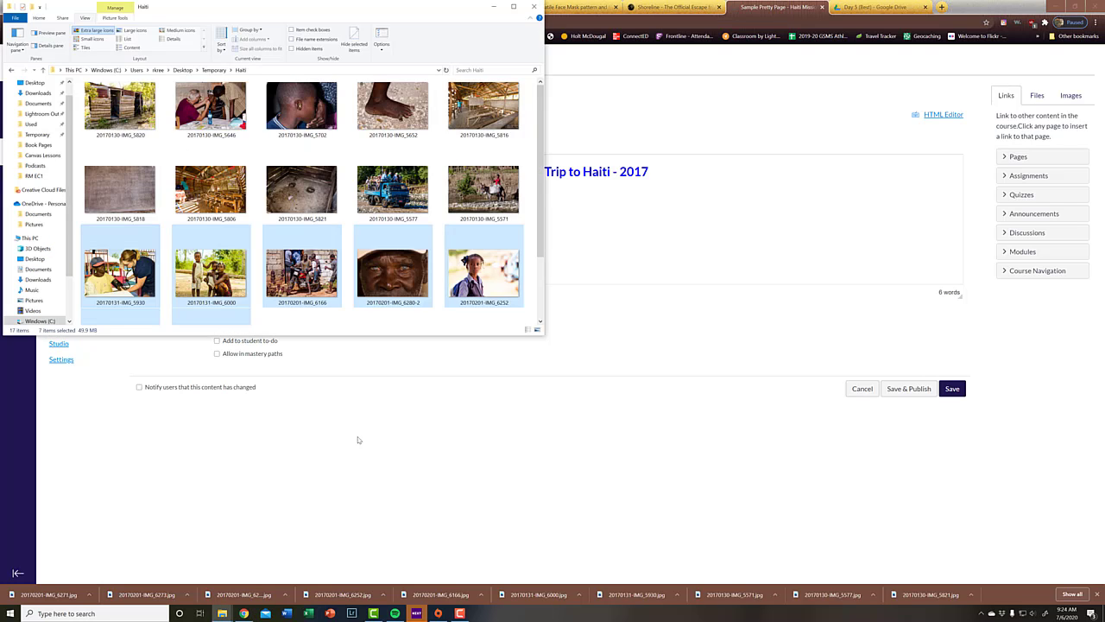
{"action": "left_click", "coordinate": [540, 156]}
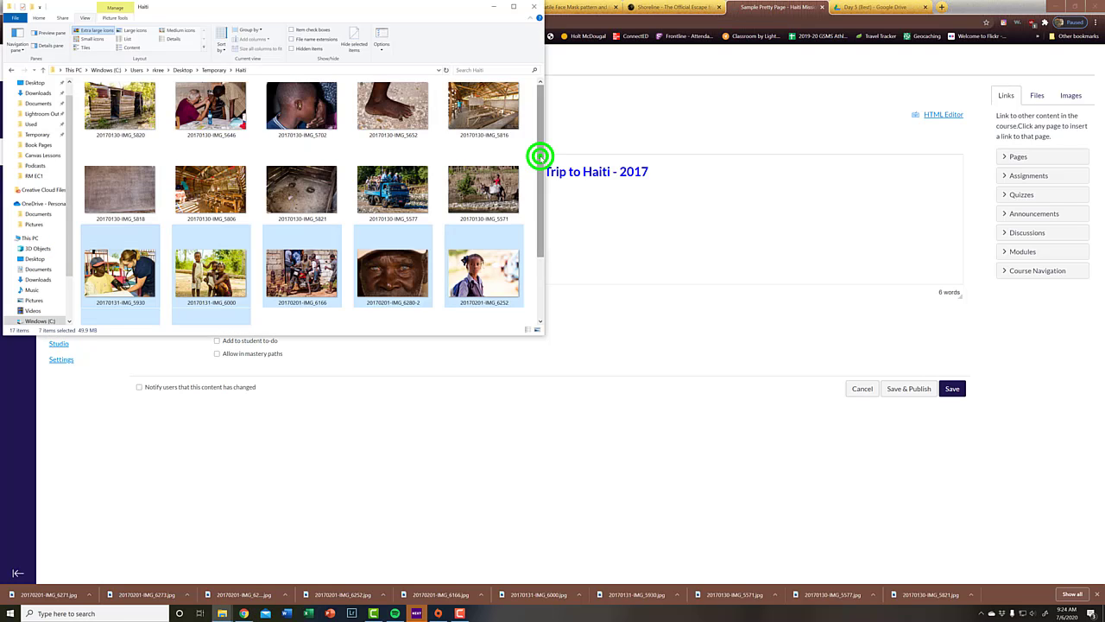
{"action": "left_click_drag", "start_coordinate": [540, 156], "coordinate": [518, 130]}
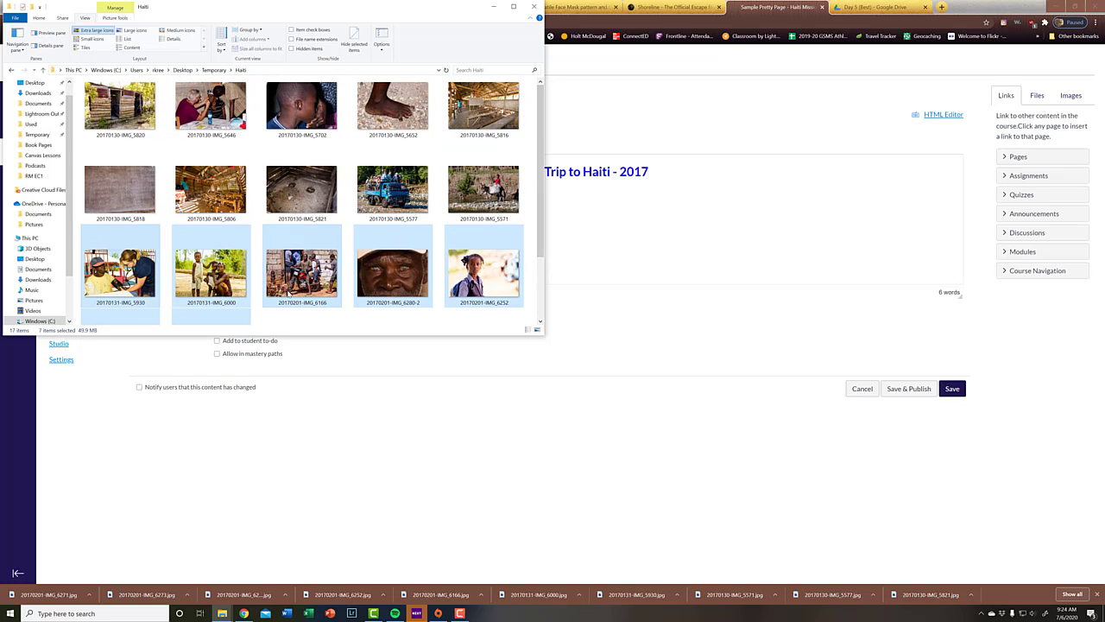
{"action": "scroll", "coordinate": [287, 297], "scroll_direction": "down", "scroll_amount": 1}
{"action": "scroll", "coordinate": [288, 297], "scroll_direction": "up", "scroll_amount": 1}
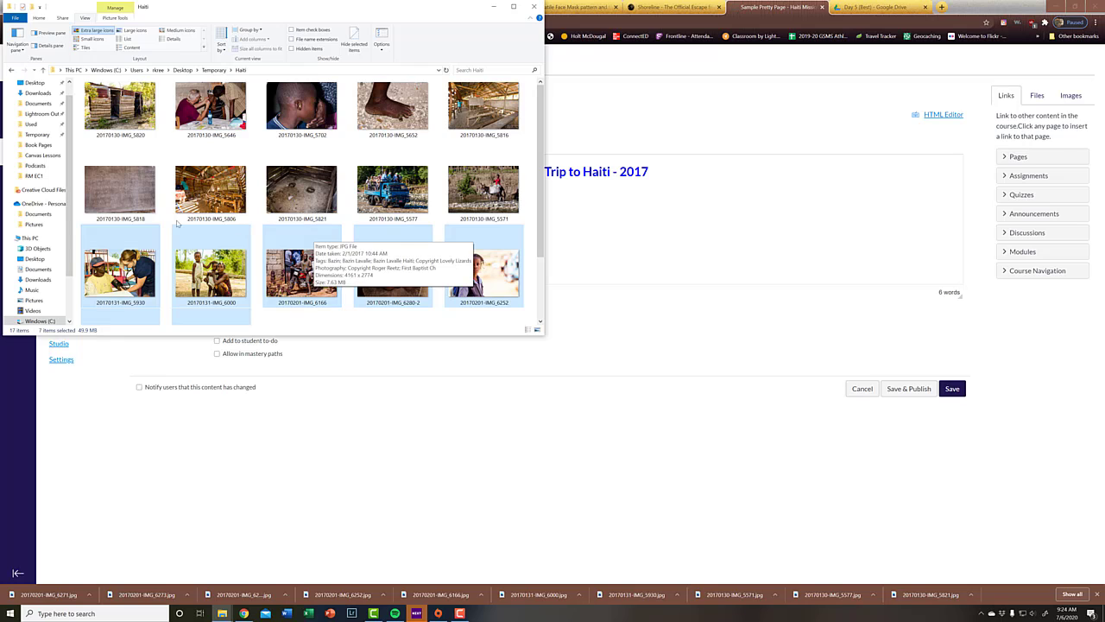
Step: Return to the Canvas course in the browser and create a folder named Haiti inside the course_image folder of its files
{"action": "left_click", "coordinate": [593, 55]}
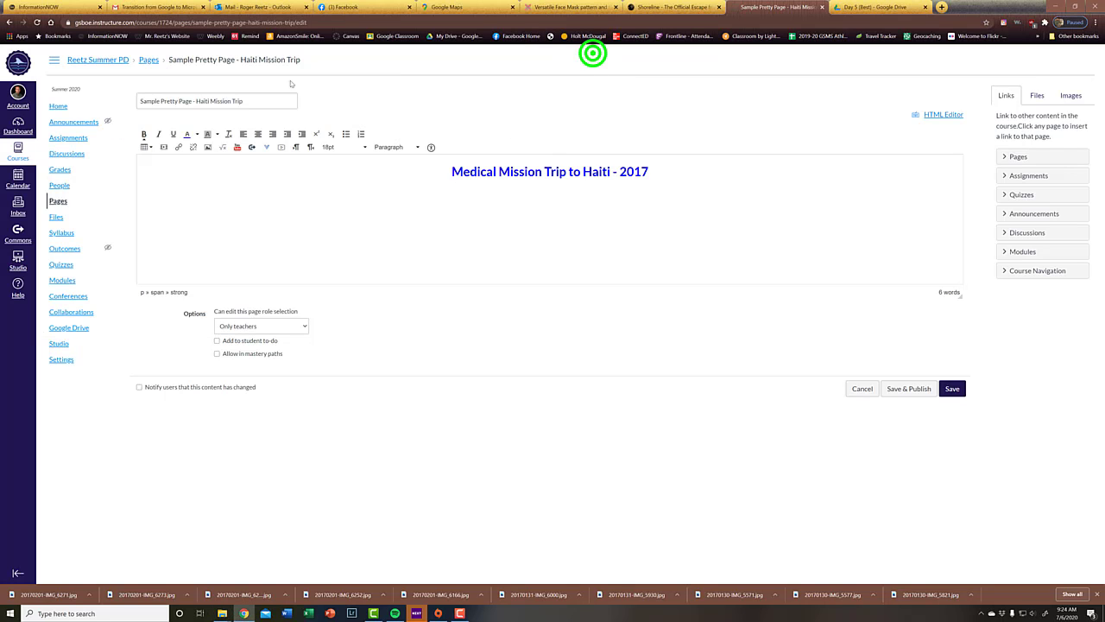
{"action": "left_click", "coordinate": [55, 219]}
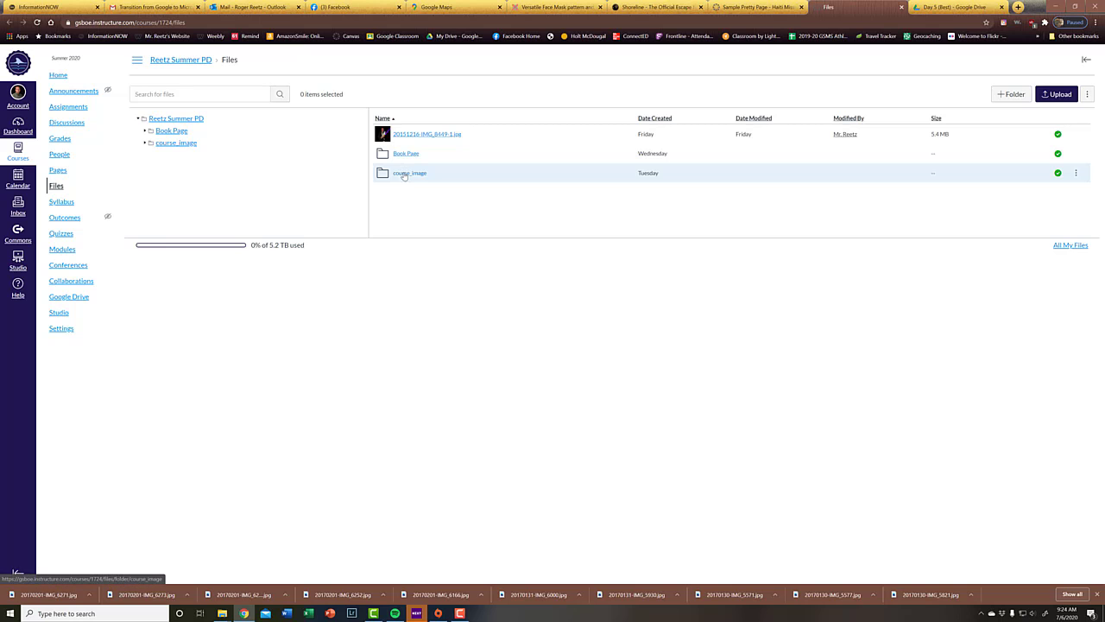
{"action": "left_click", "coordinate": [403, 173]}
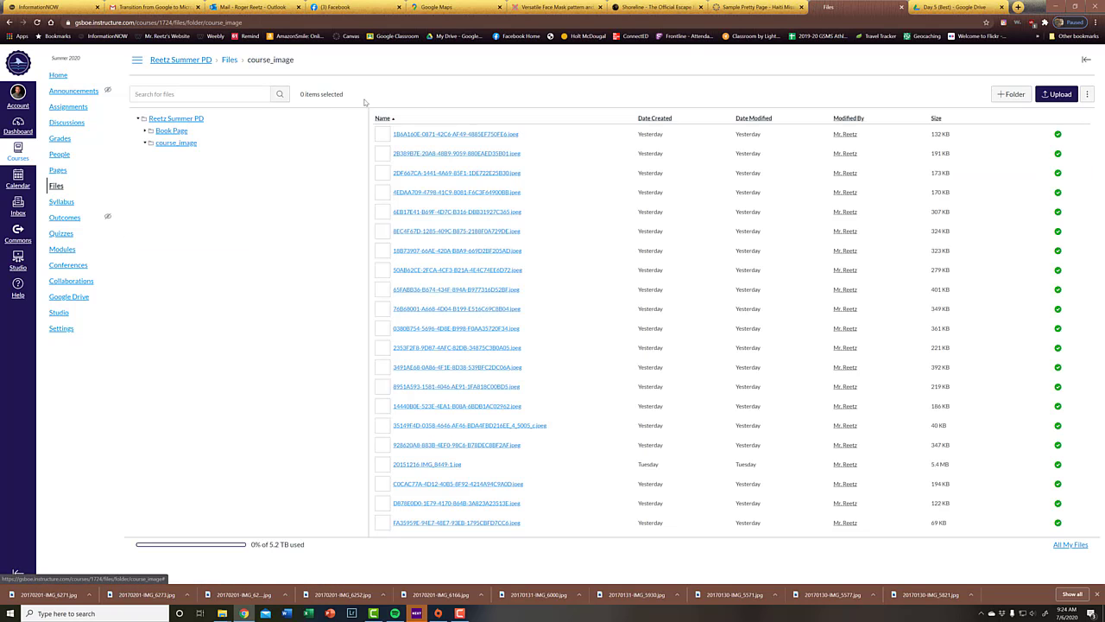
{"action": "left_click", "coordinate": [1010, 94]}
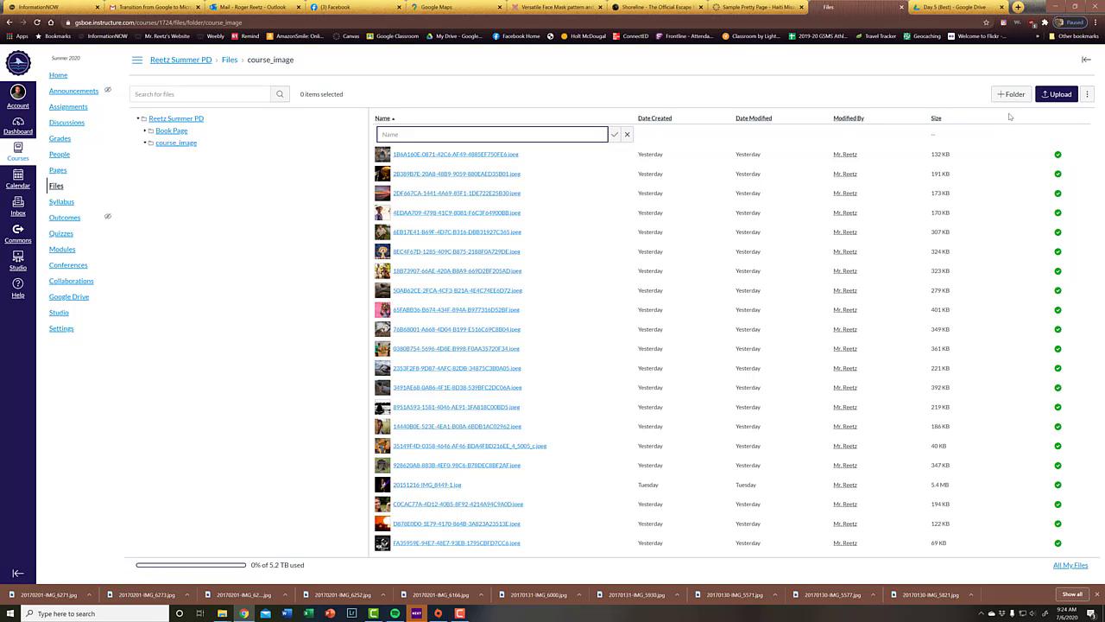
{"action": "type", "text": "H"}
{"action": "type", "text": "aiti"}
{"action": "key", "text": "Return"}
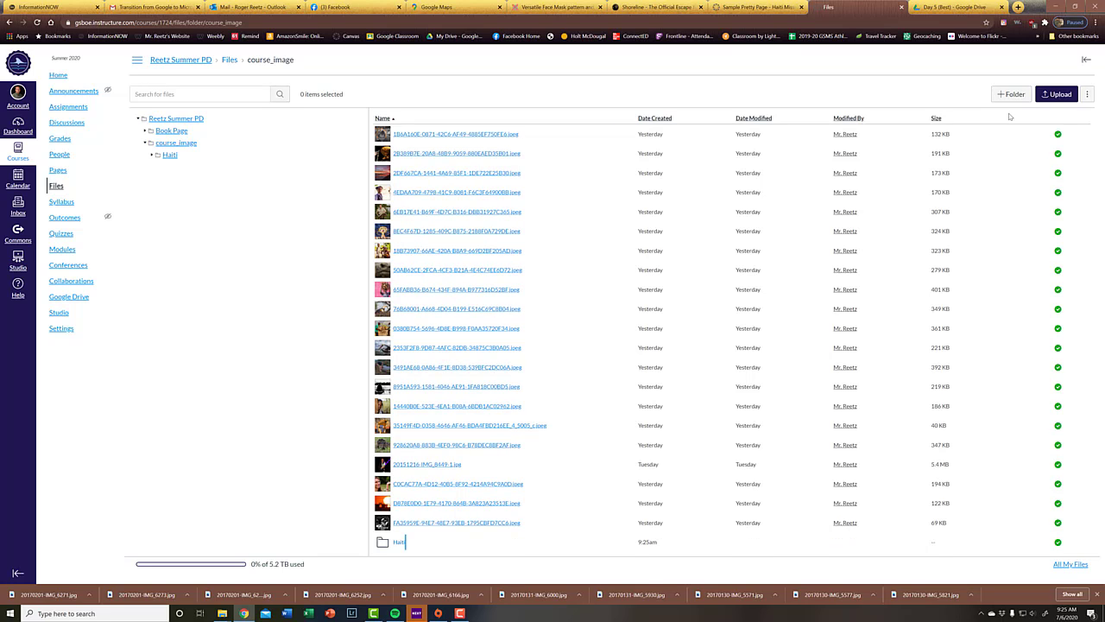
Step: Upload all photos from the Haiti folder in Desktop > Temporary into the new Haiti course folder
{"action": "left_click", "coordinate": [398, 542]}
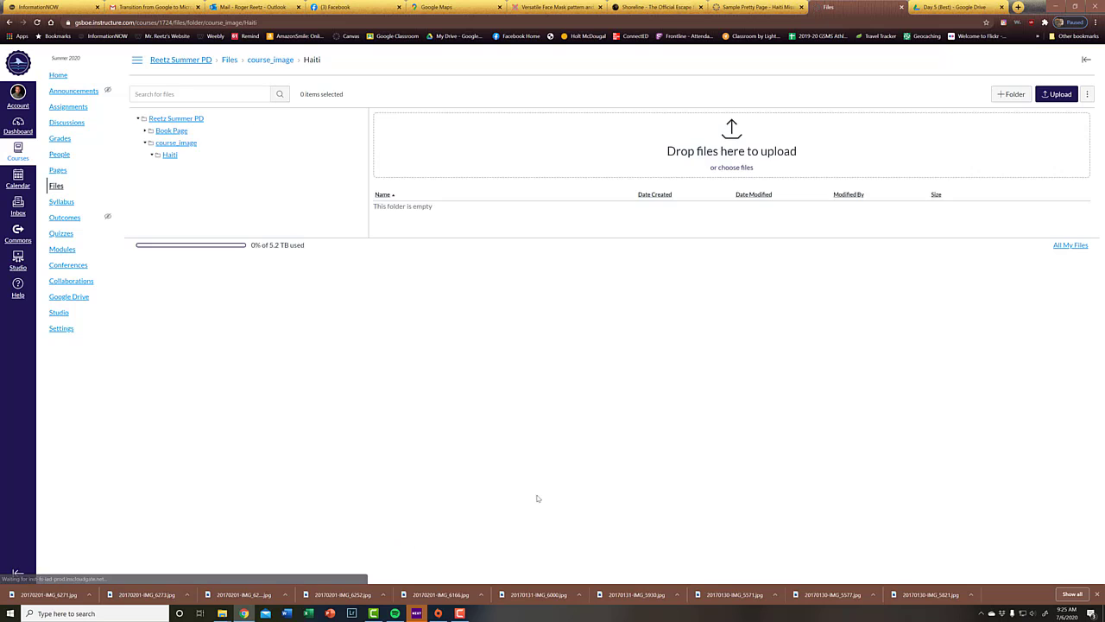
{"action": "left_click", "coordinate": [1061, 94]}
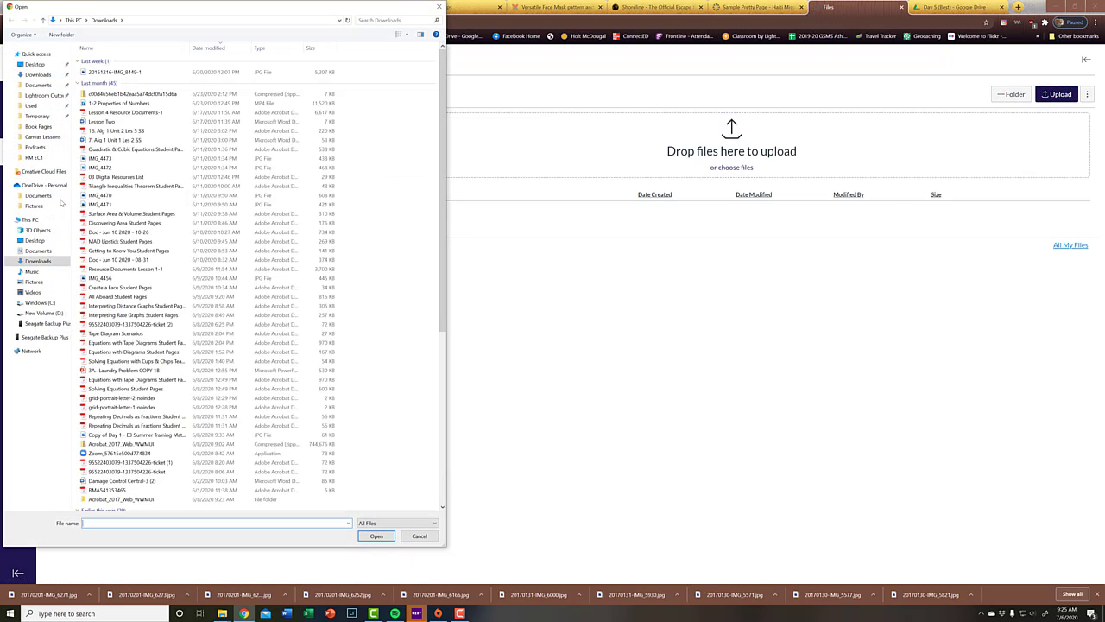
{"action": "left_click", "coordinate": [38, 116]}
{"action": "double_click", "coordinate": [151, 61]}
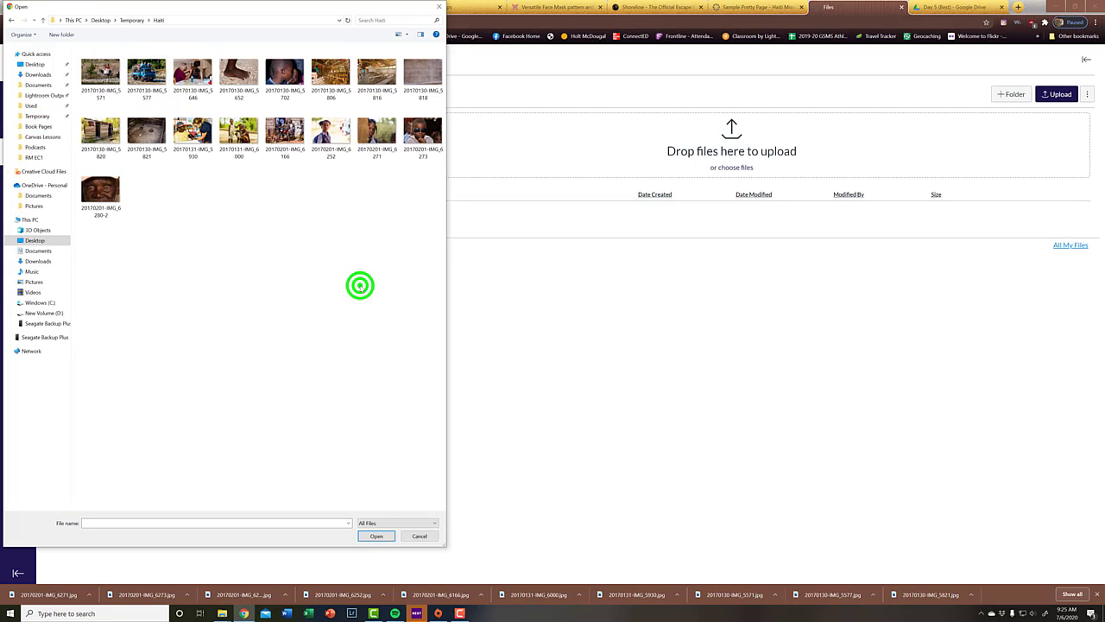
{"action": "key", "text": "ctrl+a"}
{"action": "left_click_drag", "start_coordinate": [285, 127], "coordinate": [687, 170]}
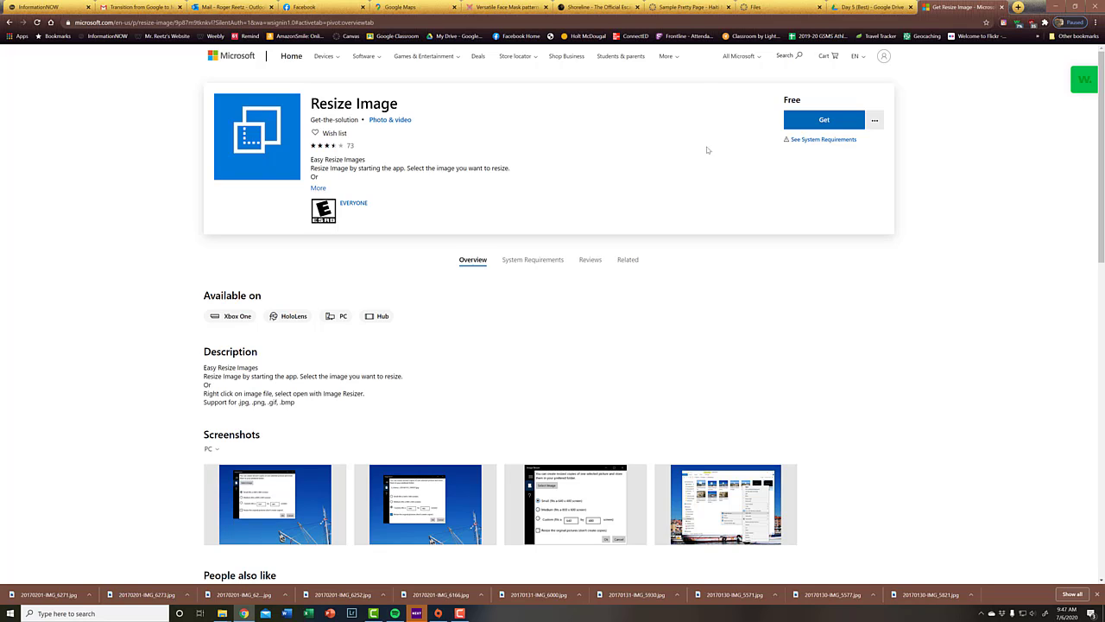
Step: Get the free Resize Image app from the Microsoft Store and choose its custom size option
{"action": "left_click", "coordinate": [834, 121]}
{"action": "left_click", "coordinate": [574, 79]}
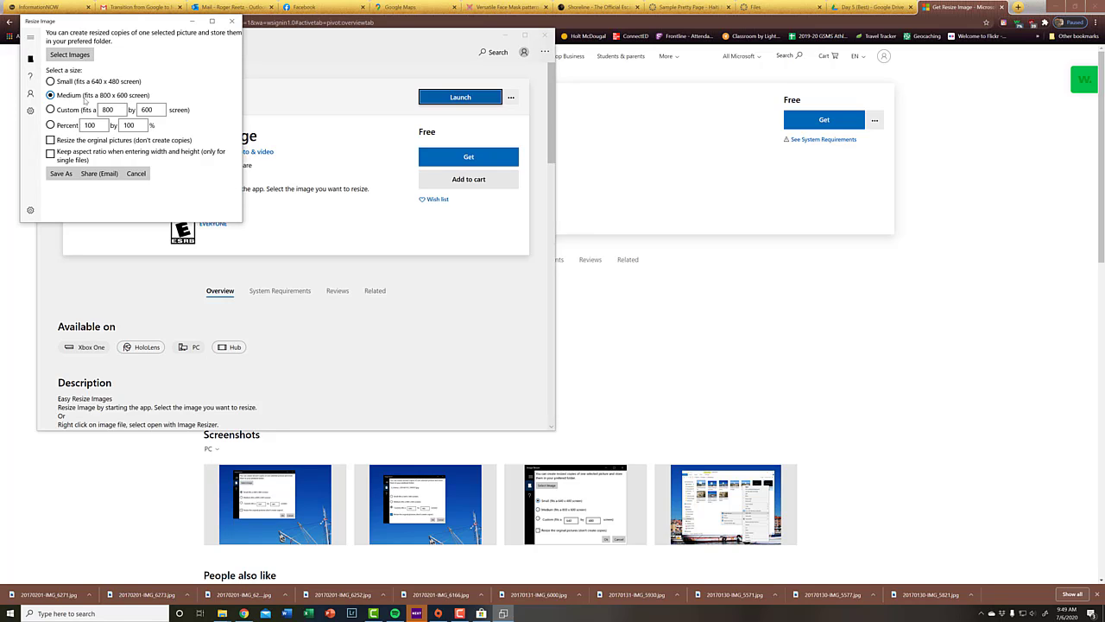
{"action": "left_click", "coordinate": [50, 110]}
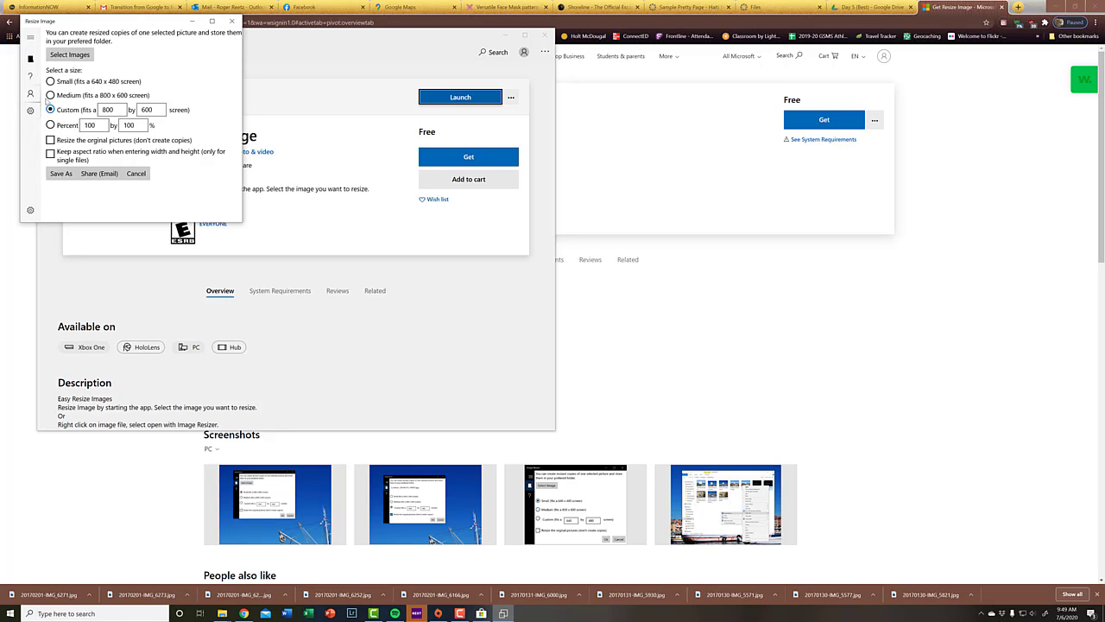
Step: Load all photos from Desktop > Temporary > Haiti into the Resize Image app
{"action": "left_click", "coordinate": [70, 55]}
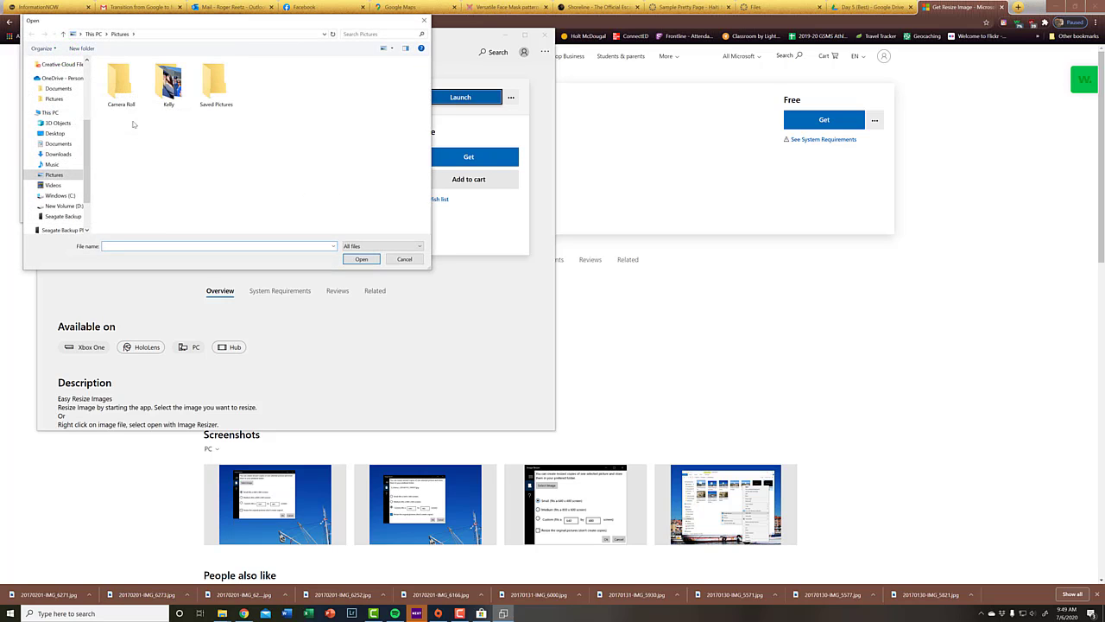
{"action": "left_click", "coordinate": [86, 161]}
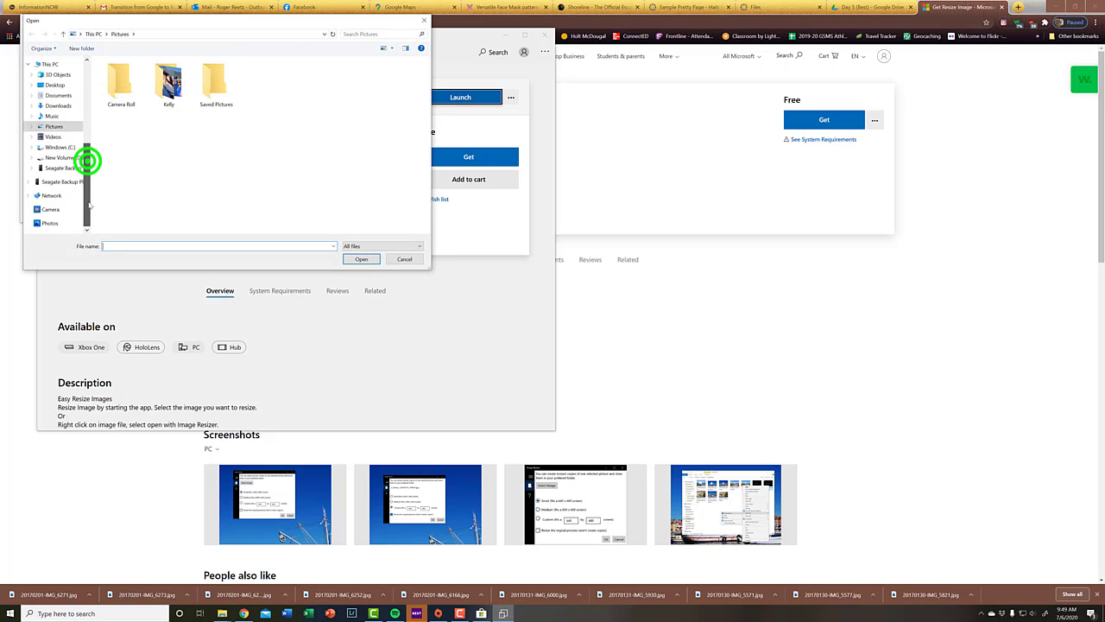
{"action": "scroll", "coordinate": [47, 147], "scroll_direction": "up", "scroll_amount": 3}
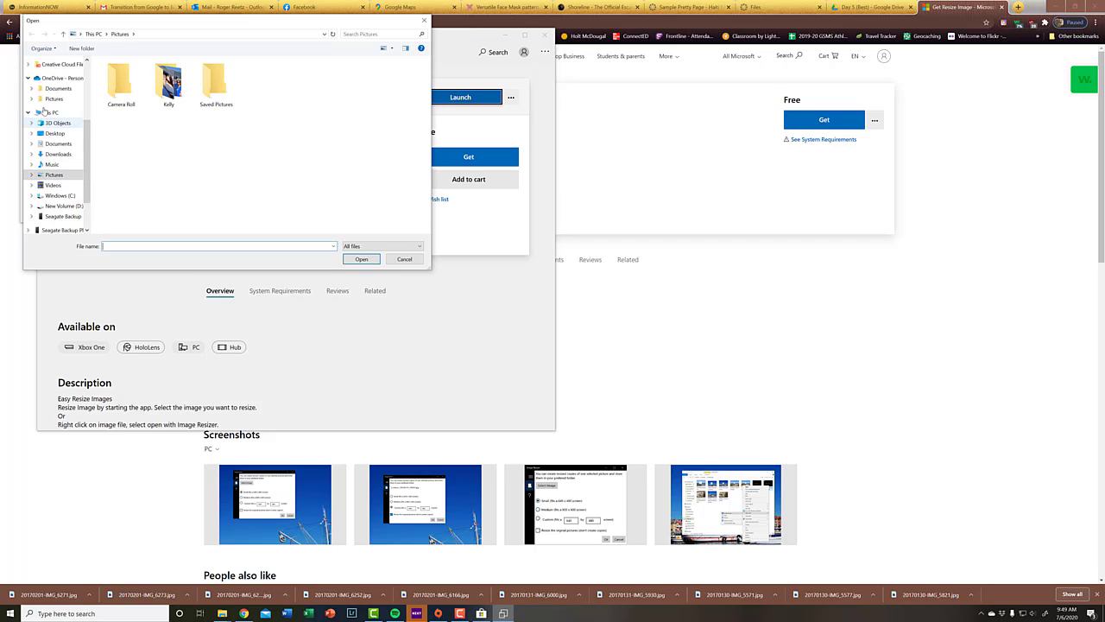
{"action": "scroll", "coordinate": [43, 112], "scroll_direction": "up", "scroll_amount": 2}
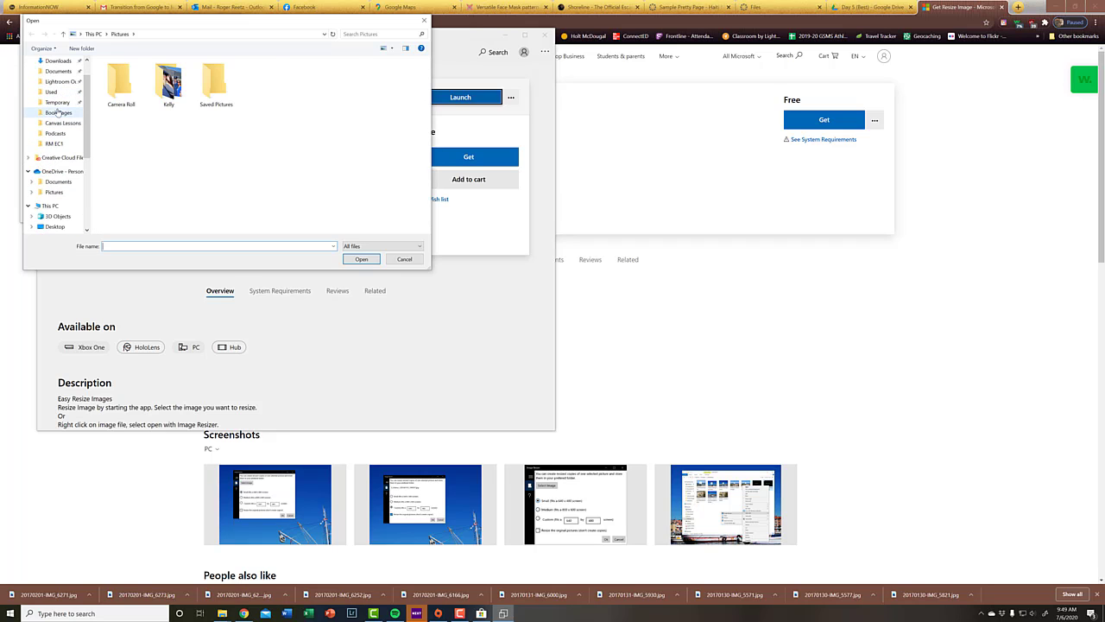
{"action": "left_click", "coordinate": [57, 111]}
{"action": "left_click", "coordinate": [56, 102]}
{"action": "double_click", "coordinate": [167, 89]}
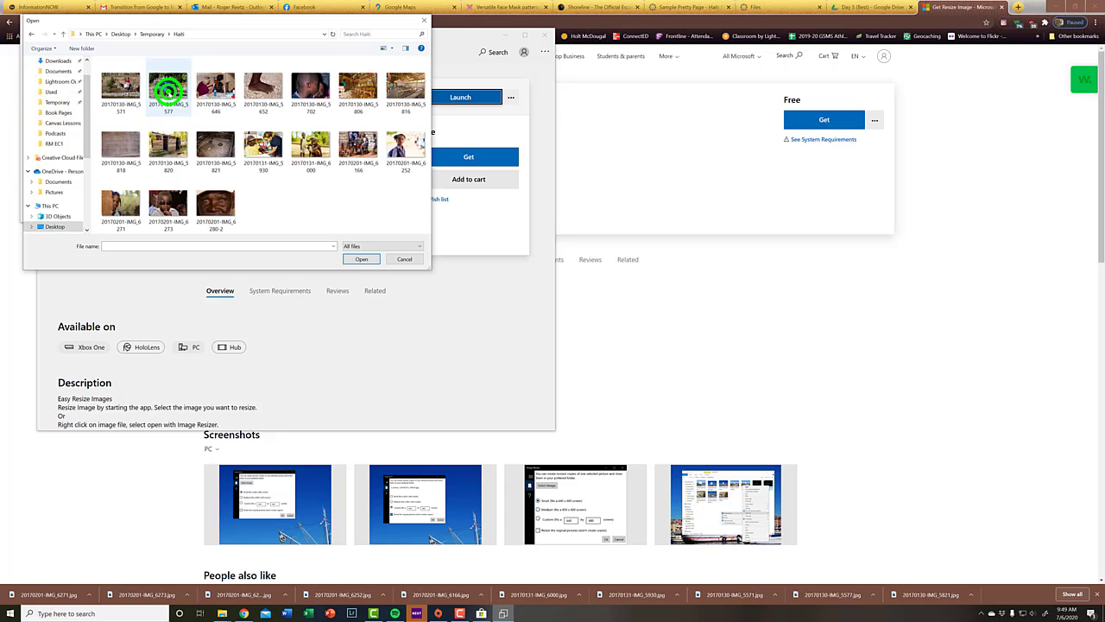
{"action": "key", "text": "ctrl+a"}
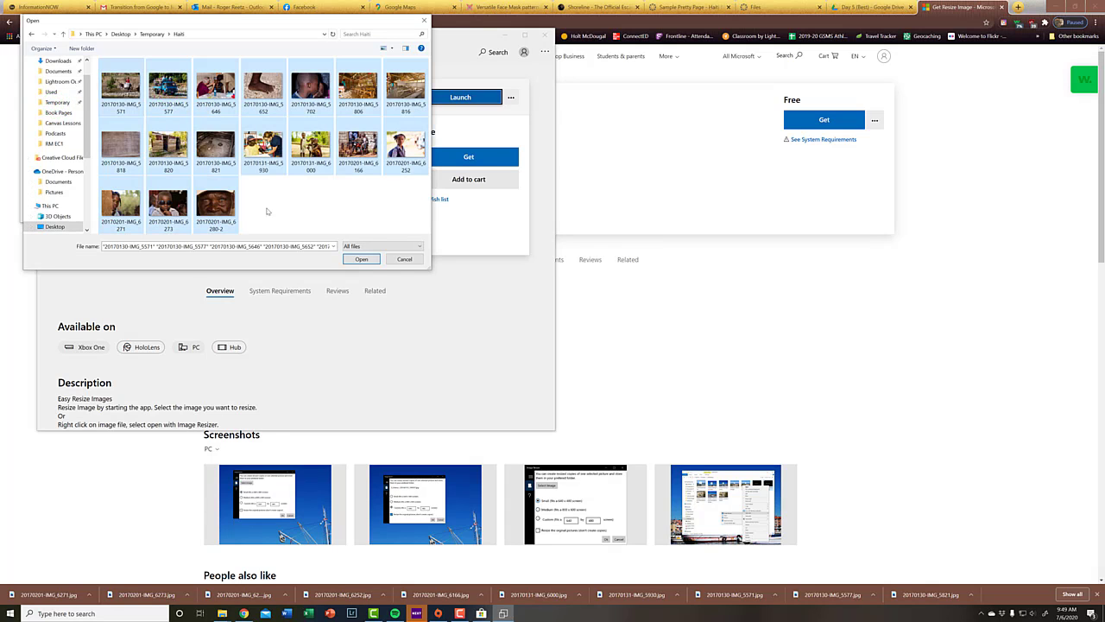
{"action": "left_click", "coordinate": [362, 259]}
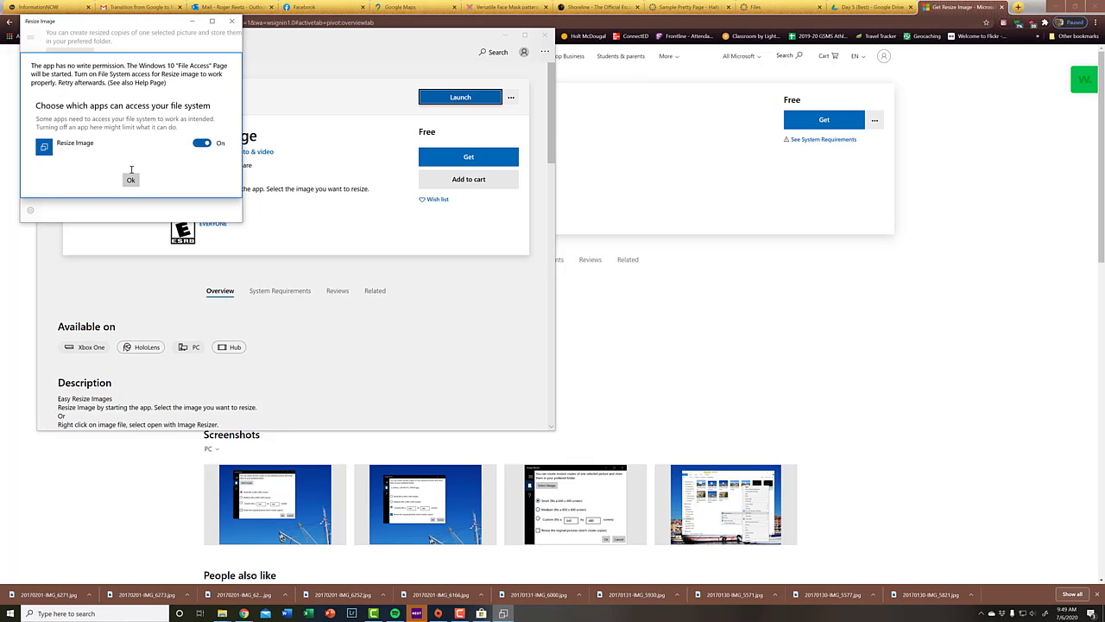
Step: Grant the Resize Image app access to the file system in the Windows privacy settings
{"action": "left_click", "coordinate": [90, 146]}
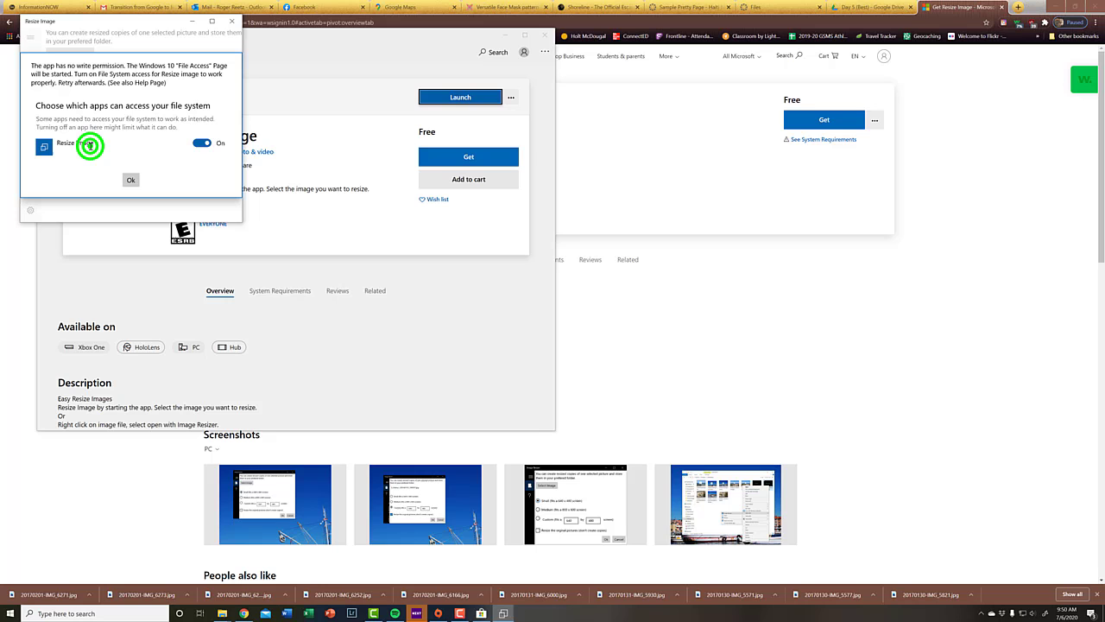
{"action": "left_click", "coordinate": [127, 179]}
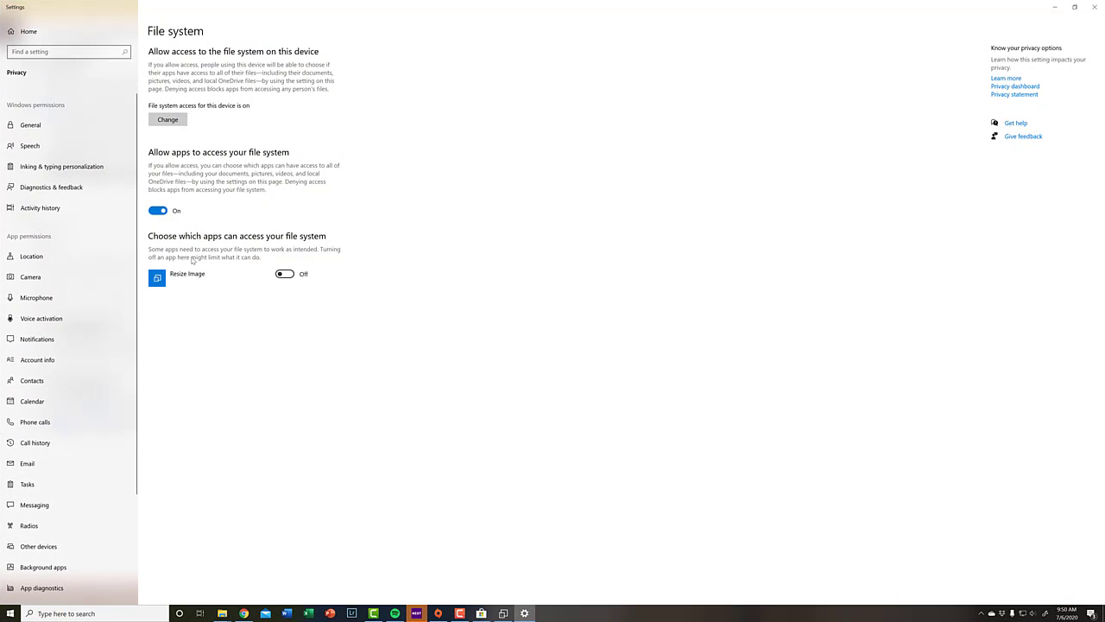
{"action": "left_click", "coordinate": [286, 273]}
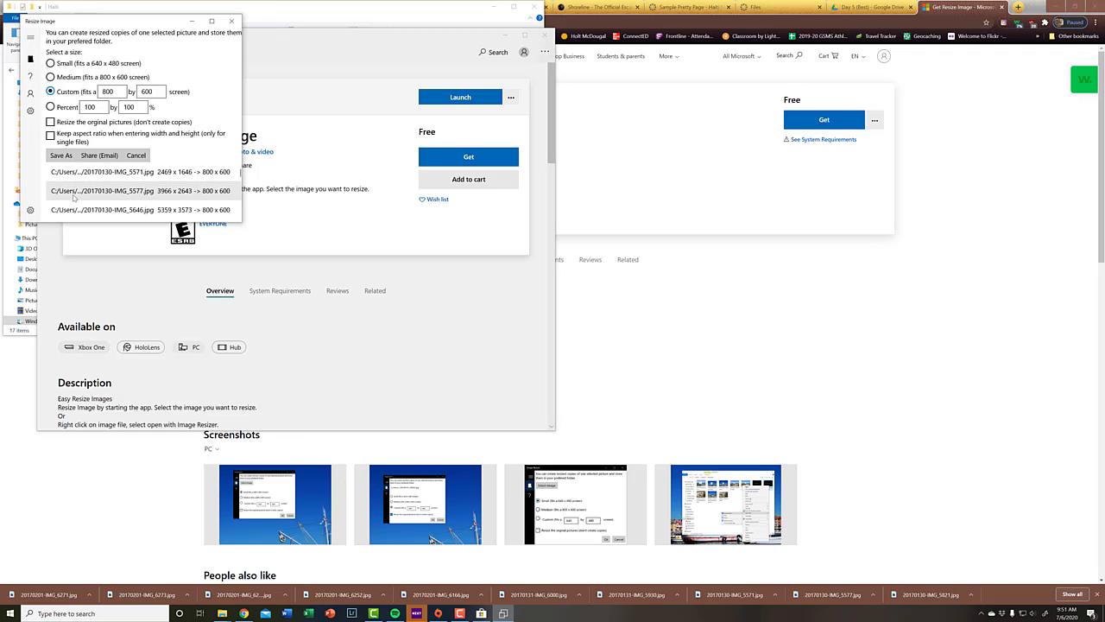
Step: Save the 800 x 600 copies of the photos in a new folder named Resized inside Desktop > Temporary > Haiti
{"action": "left_click", "coordinate": [60, 154]}
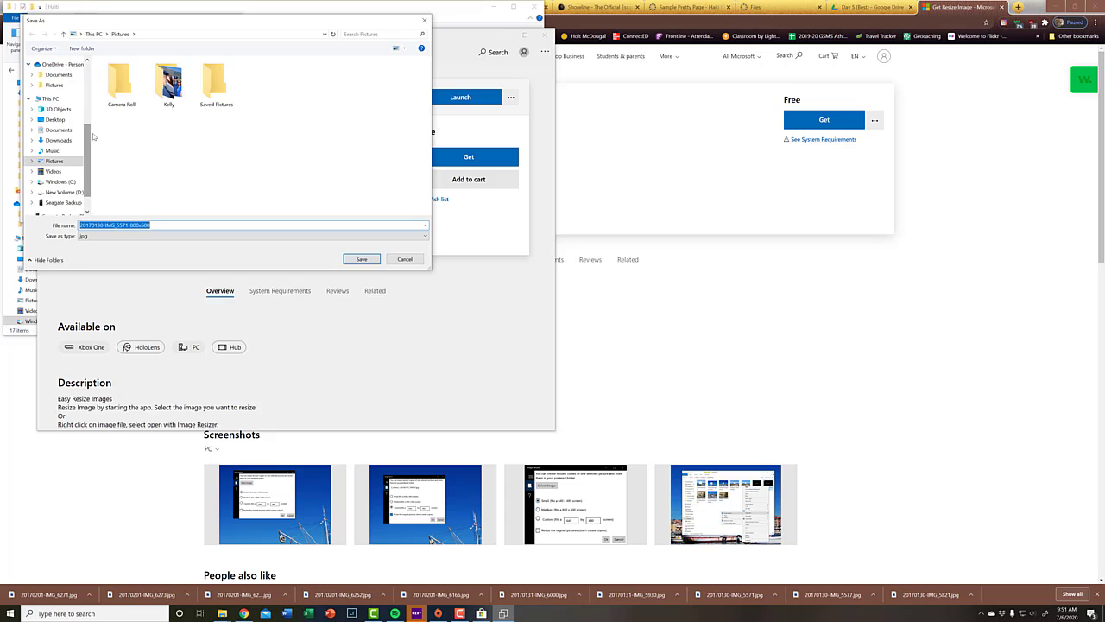
{"action": "left_click_drag", "start_coordinate": [88, 138], "coordinate": [88, 74]}
{"action": "left_click", "coordinate": [58, 130]}
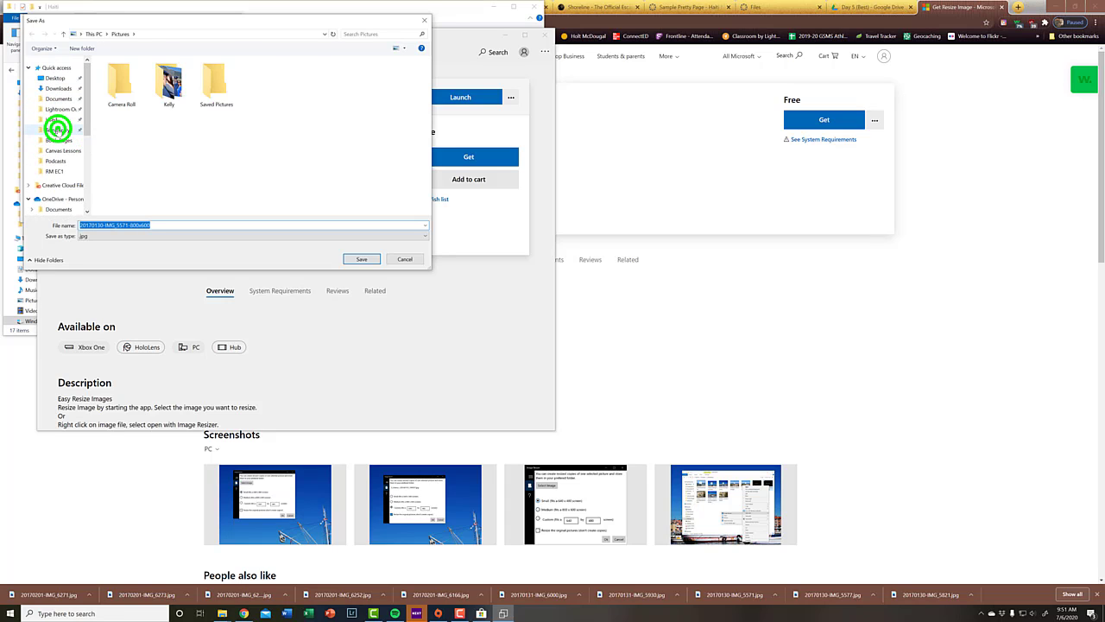
{"action": "double_click", "coordinate": [168, 87]}
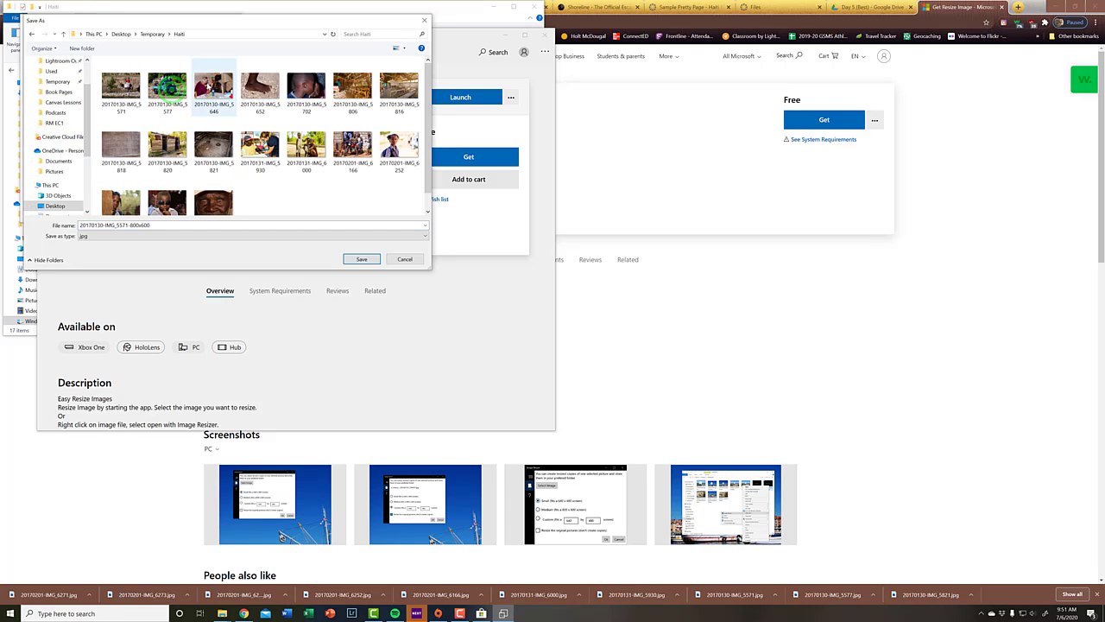
{"action": "left_click", "coordinate": [82, 48]}
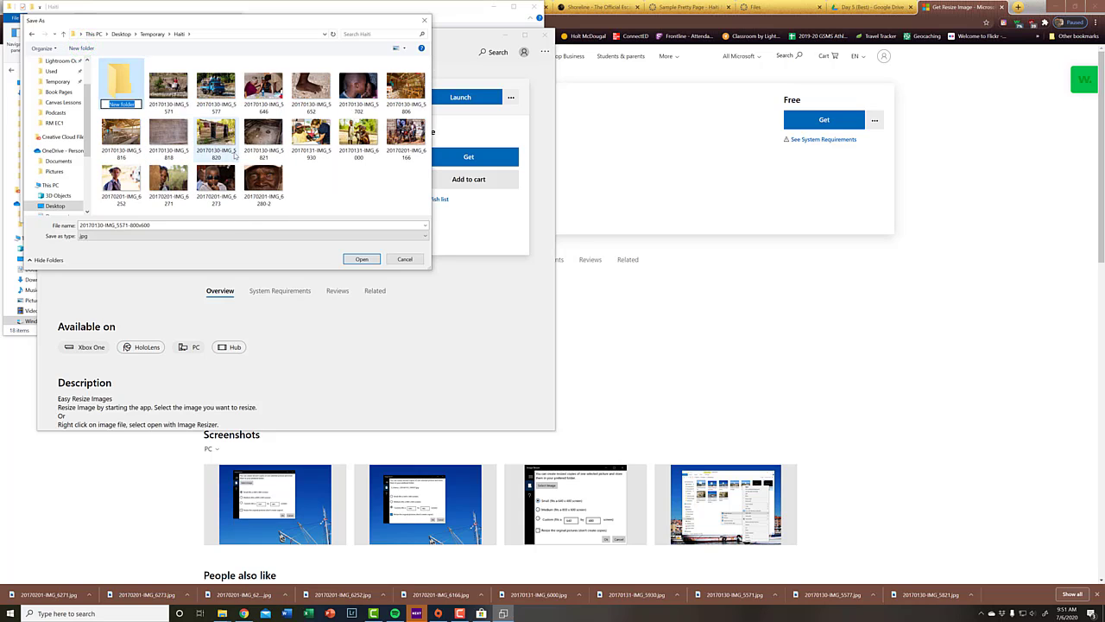
{"action": "type", "text": "resul"}
{"action": "key", "text": "Return"}
{"action": "key", "text": "Return"}
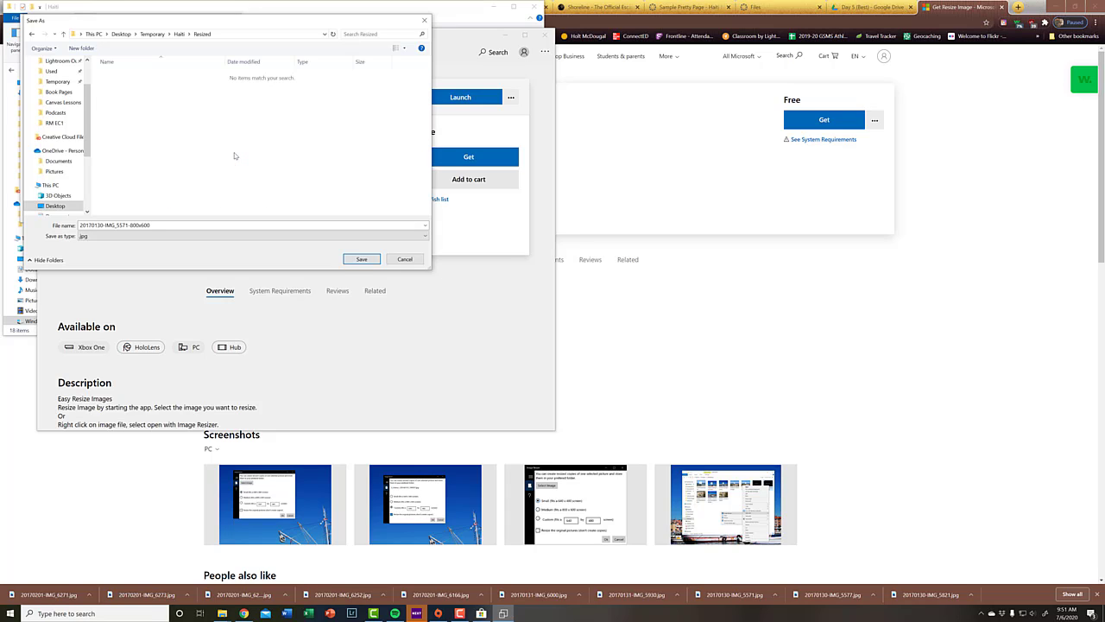
{"action": "left_click", "coordinate": [373, 259]}
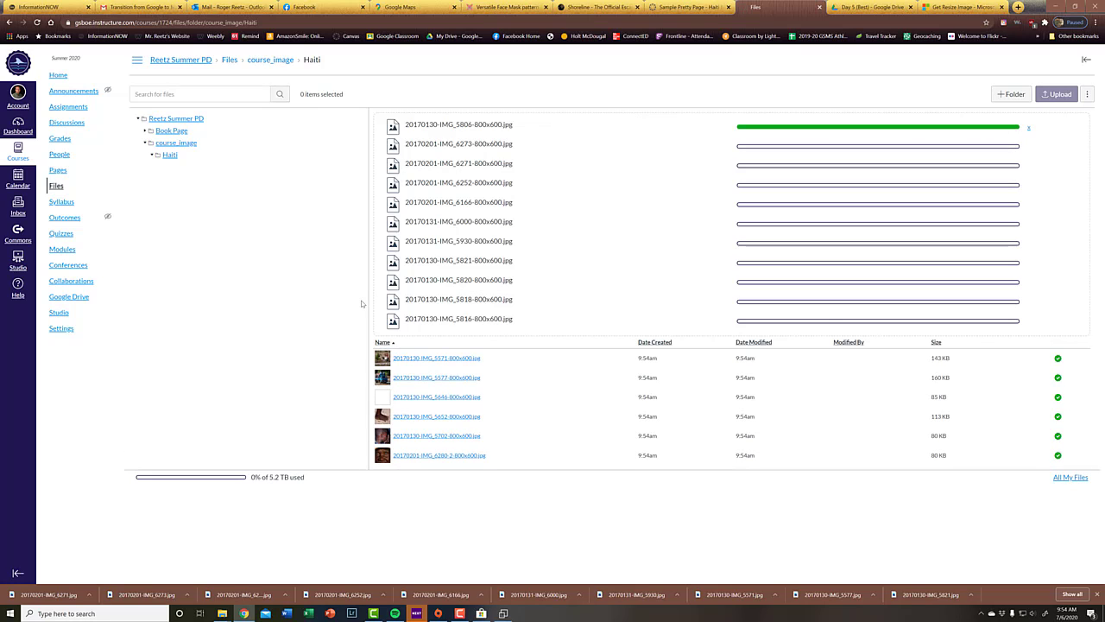
Step: Return to the Haiti Mission Trip page editor and insert a table with two columns and two rows below the title
{"action": "key", "text": "ctrl+shift+Tab"}
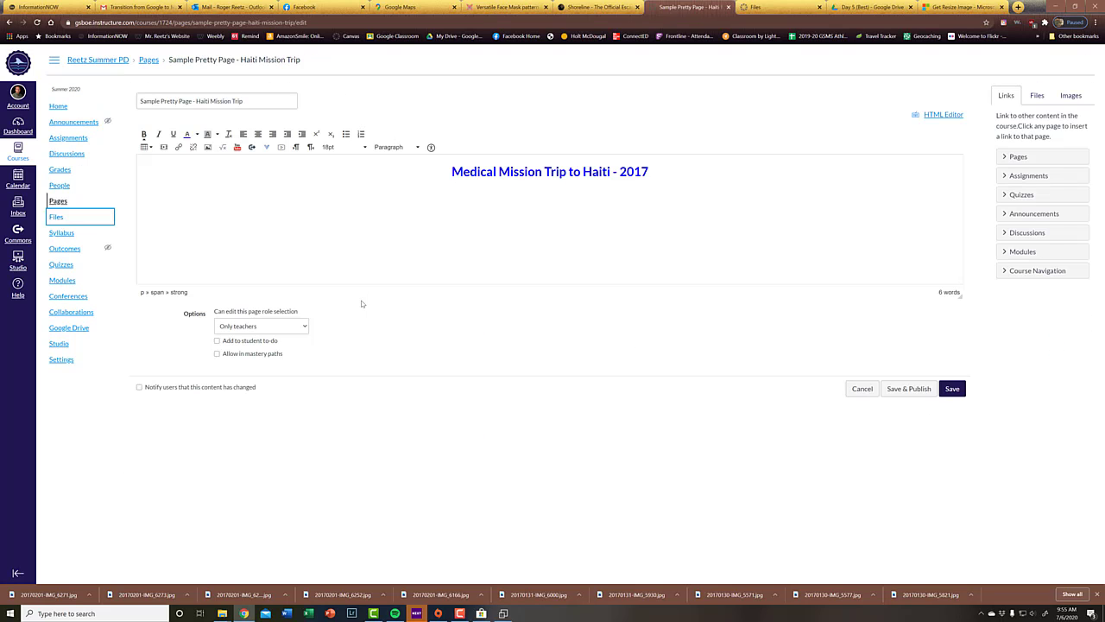
{"action": "left_click", "coordinate": [495, 219]}
{"action": "left_click", "coordinate": [145, 147]}
{"action": "mouse_move", "coordinate": [157, 161]}
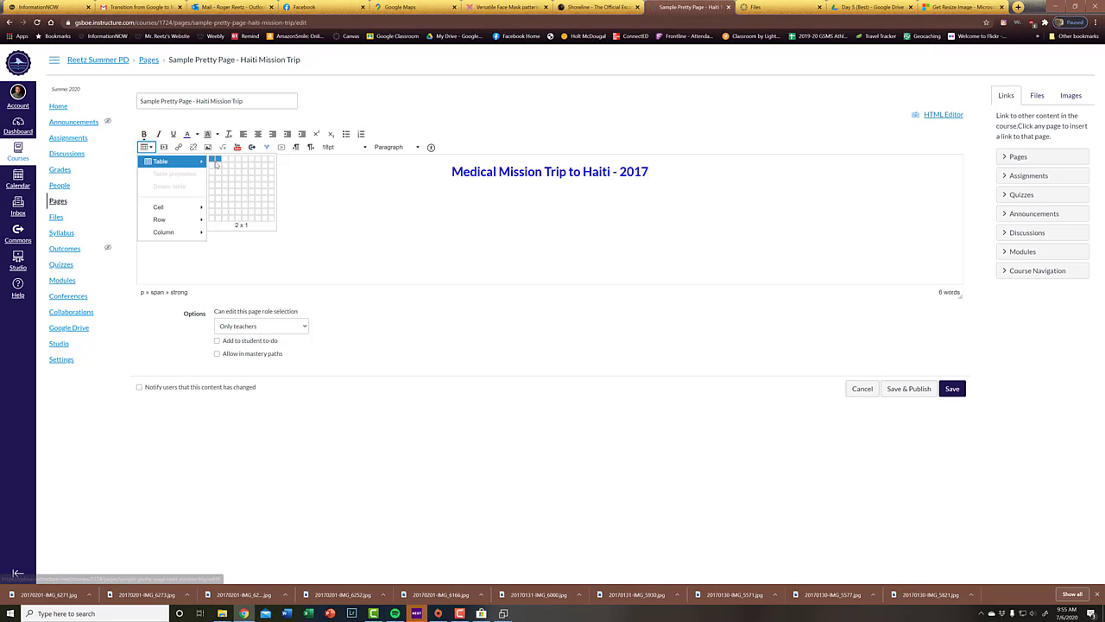
{"action": "left_click", "coordinate": [216, 164]}
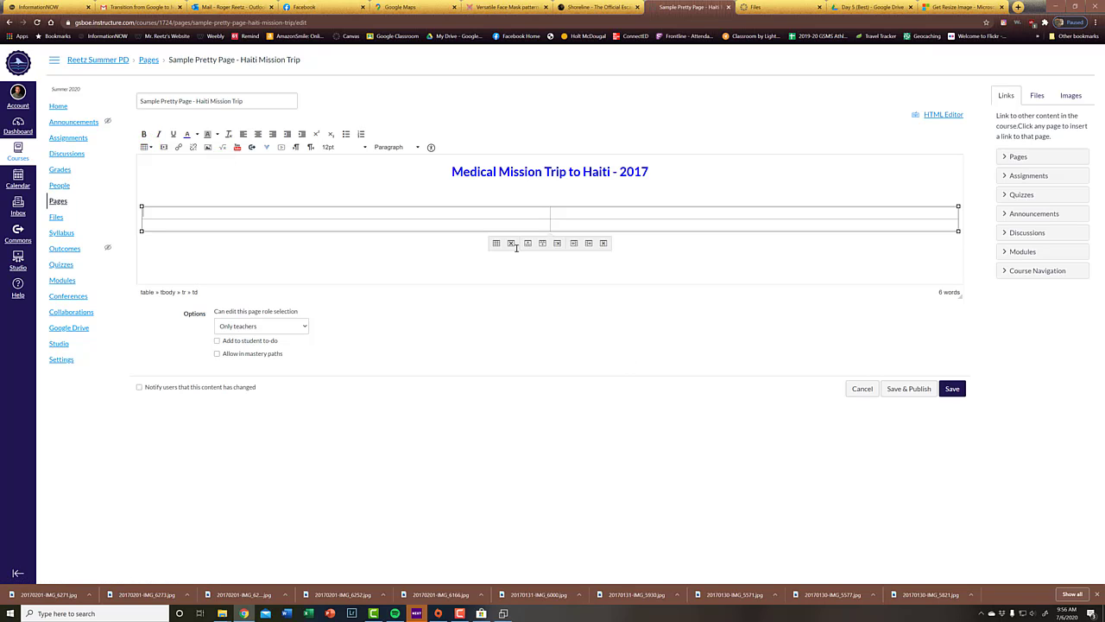
Step: Look over the photos in the Resized folder and return to the upper-right cell of the page's table
{"action": "key", "text": "super+Tab"}
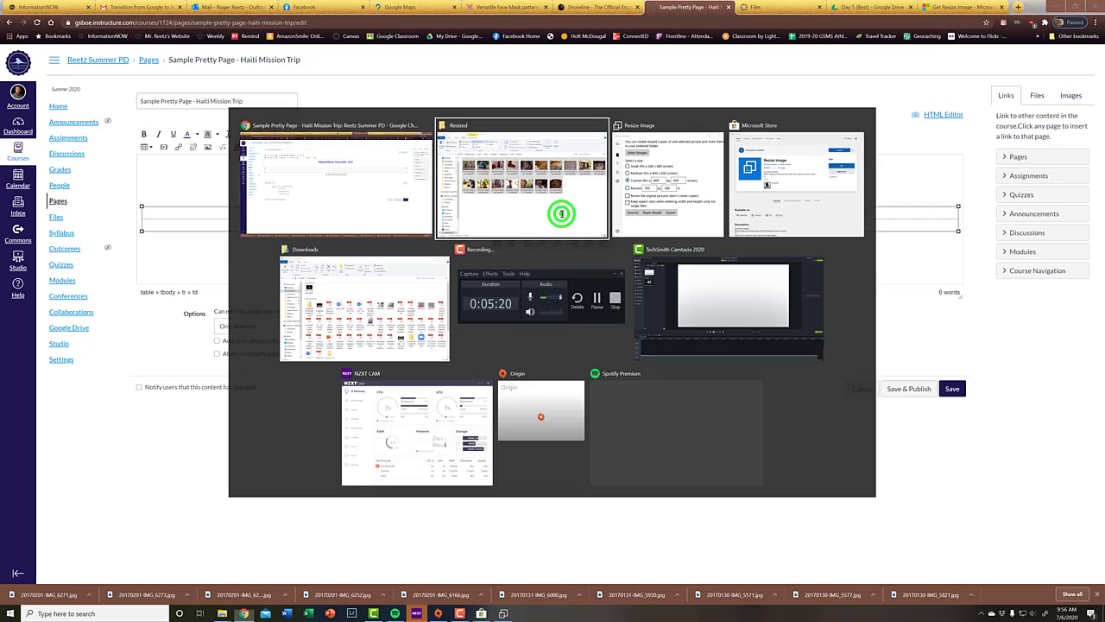
{"action": "left_click", "coordinate": [561, 213]}
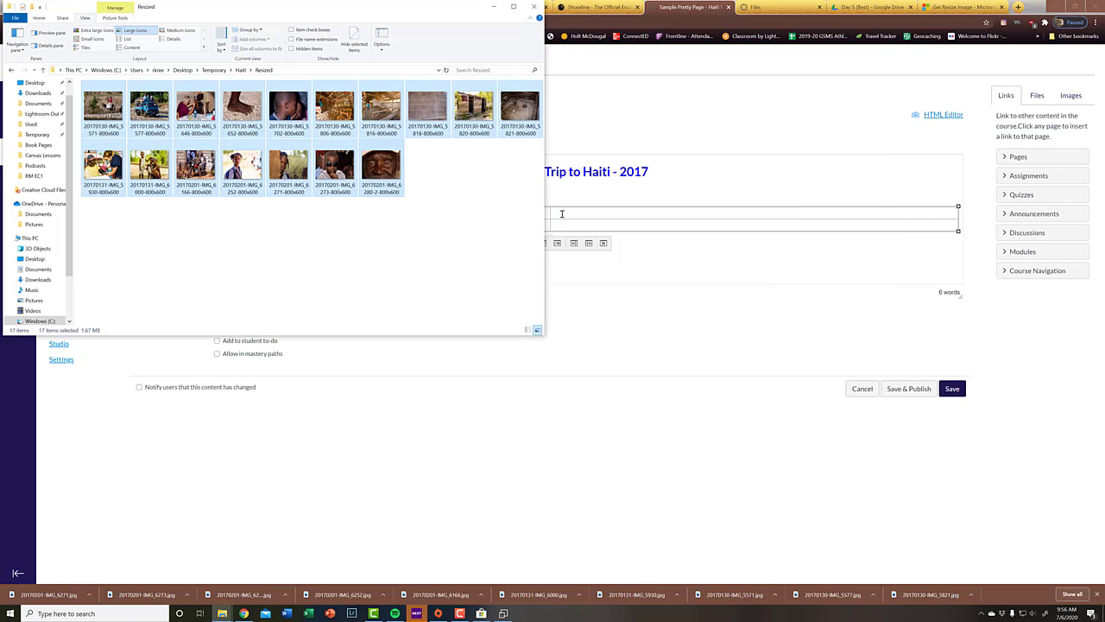
{"action": "left_click", "coordinate": [561, 213]}
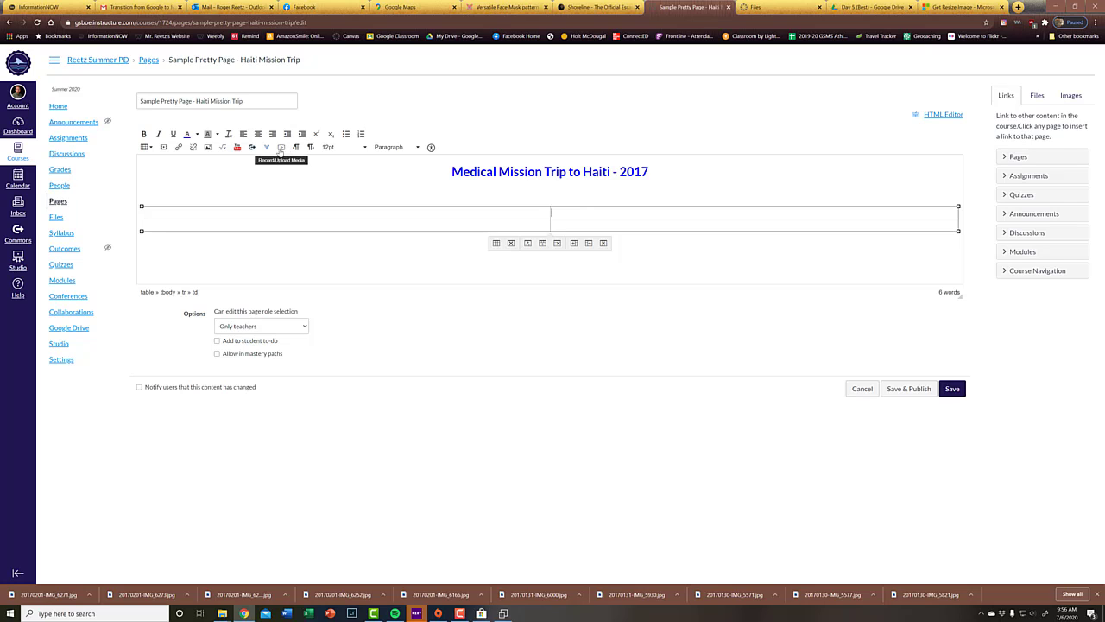
Step: Start embedding an image in the table's upper-right cell and open course_image > Haiti in the Canvas course files
{"action": "left_click", "coordinate": [207, 148]}
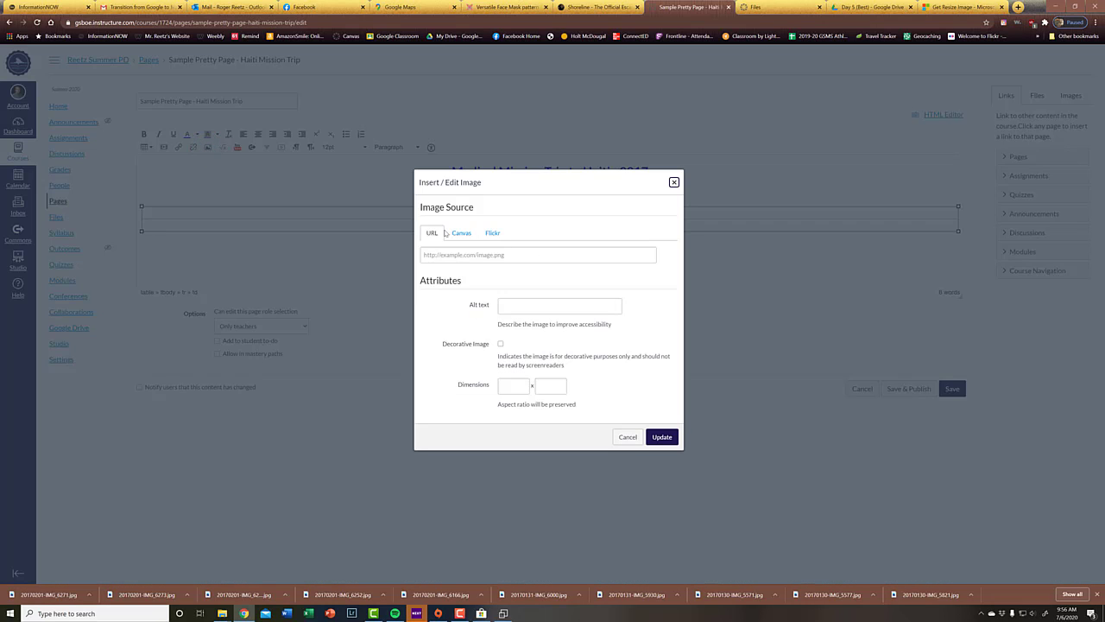
{"action": "left_click", "coordinate": [455, 229]}
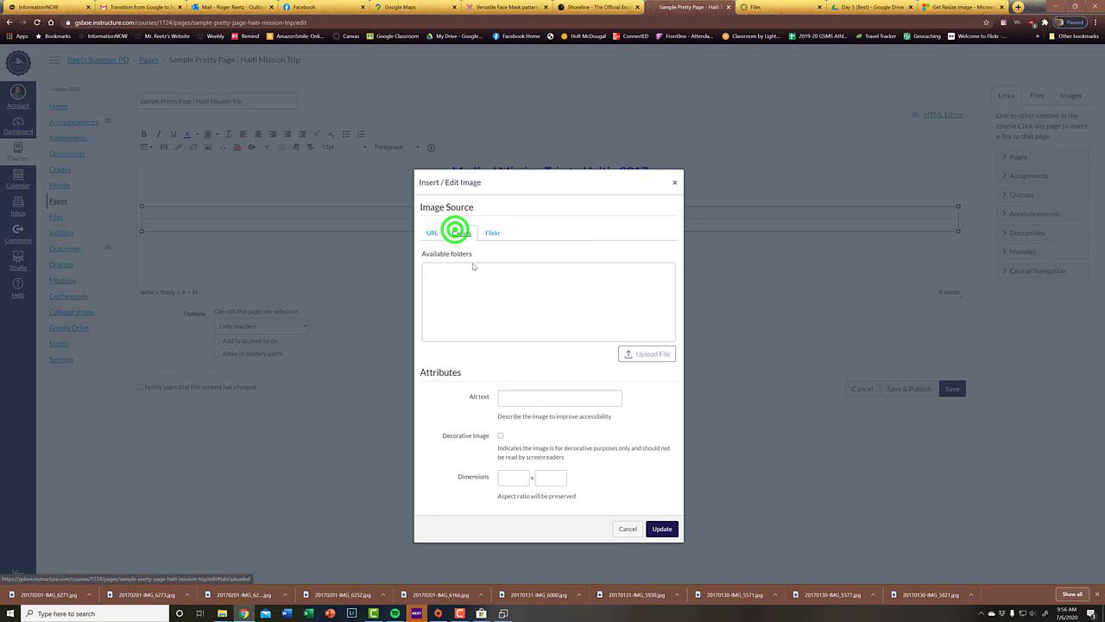
{"action": "left_click", "coordinate": [462, 274]}
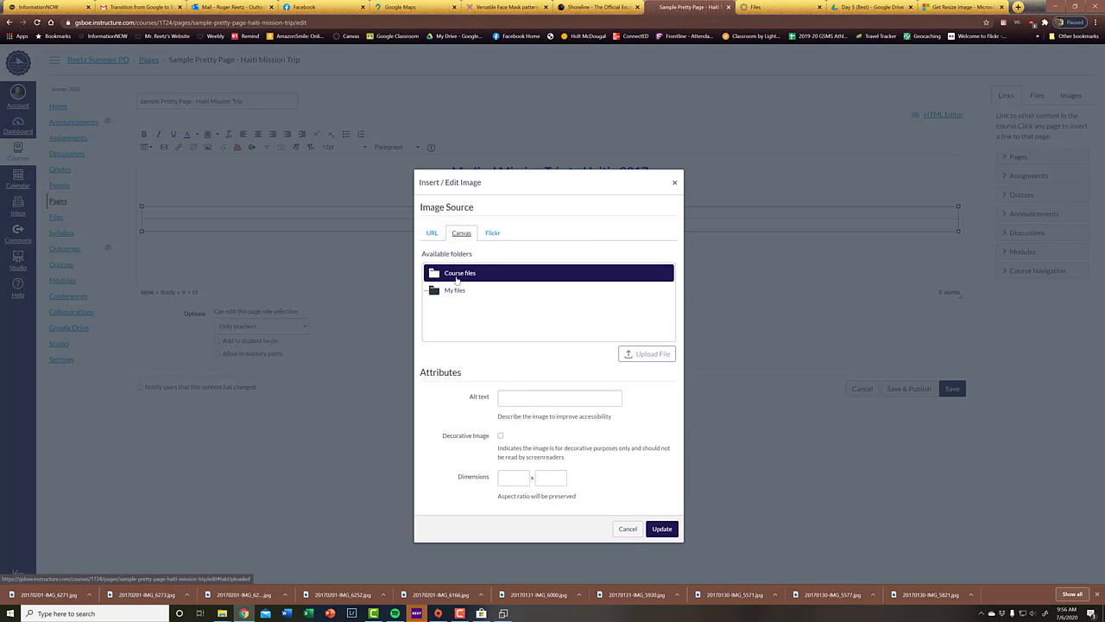
{"action": "left_click", "coordinate": [457, 276]}
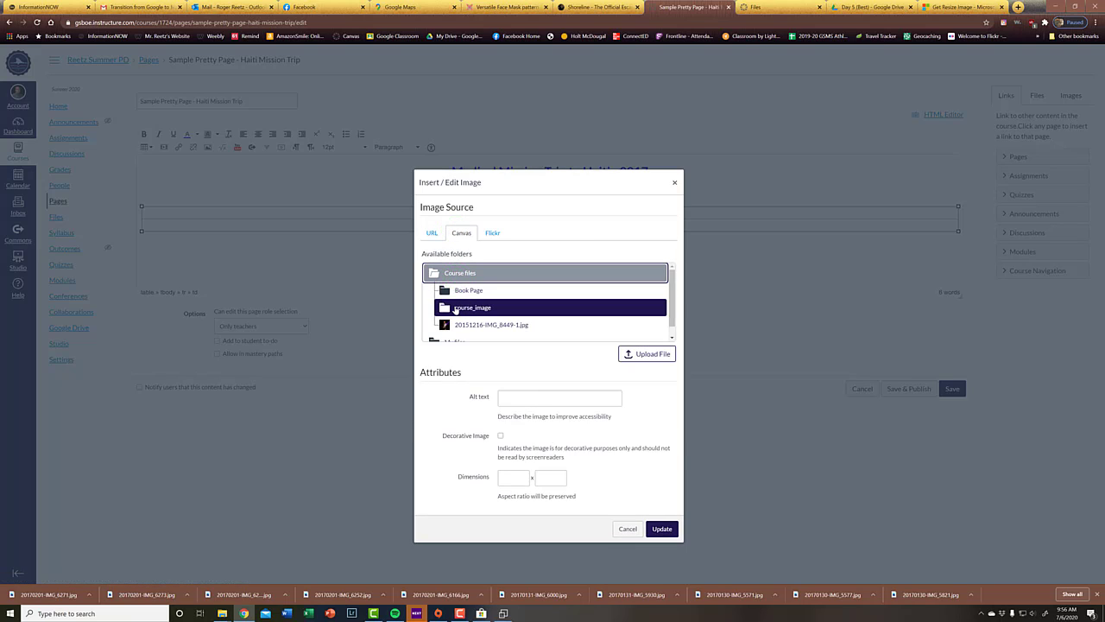
{"action": "scroll", "coordinate": [455, 309], "scroll_direction": "down", "scroll_amount": 1}
{"action": "left_click", "coordinate": [459, 298]}
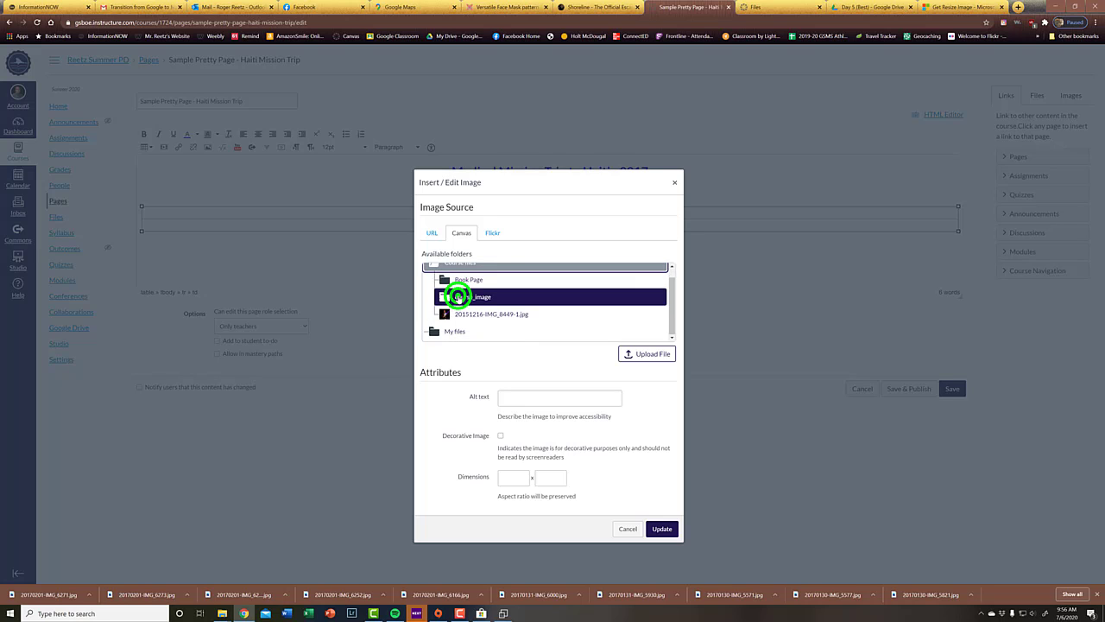
{"action": "scroll", "coordinate": [460, 297], "scroll_direction": "down", "scroll_amount": 2}
{"action": "scroll", "coordinate": [467, 286], "scroll_direction": "up", "scroll_amount": 1}
{"action": "scroll", "coordinate": [468, 285], "scroll_direction": "up", "scroll_amount": 1}
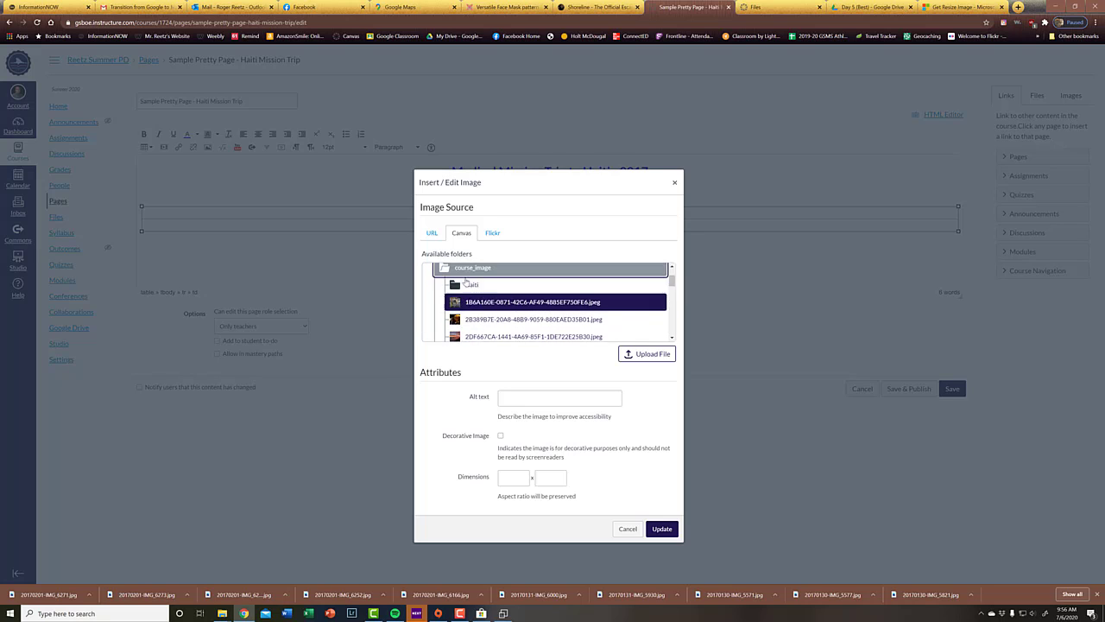
{"action": "left_click", "coordinate": [462, 304]}
Step: Insert the photo 20170130-IMG_5577-800x600.jpg into the table's upper-right cell
{"action": "scroll", "coordinate": [465, 304], "scroll_direction": "down", "scroll_amount": 1}
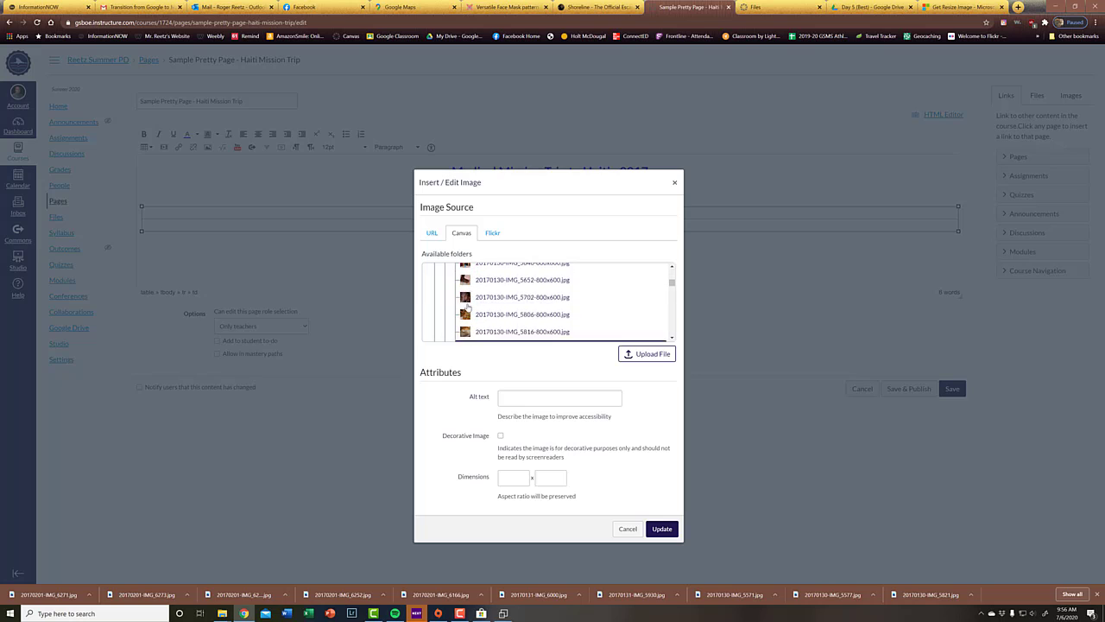
{"action": "left_click", "coordinate": [467, 304]}
{"action": "left_click", "coordinate": [506, 288]}
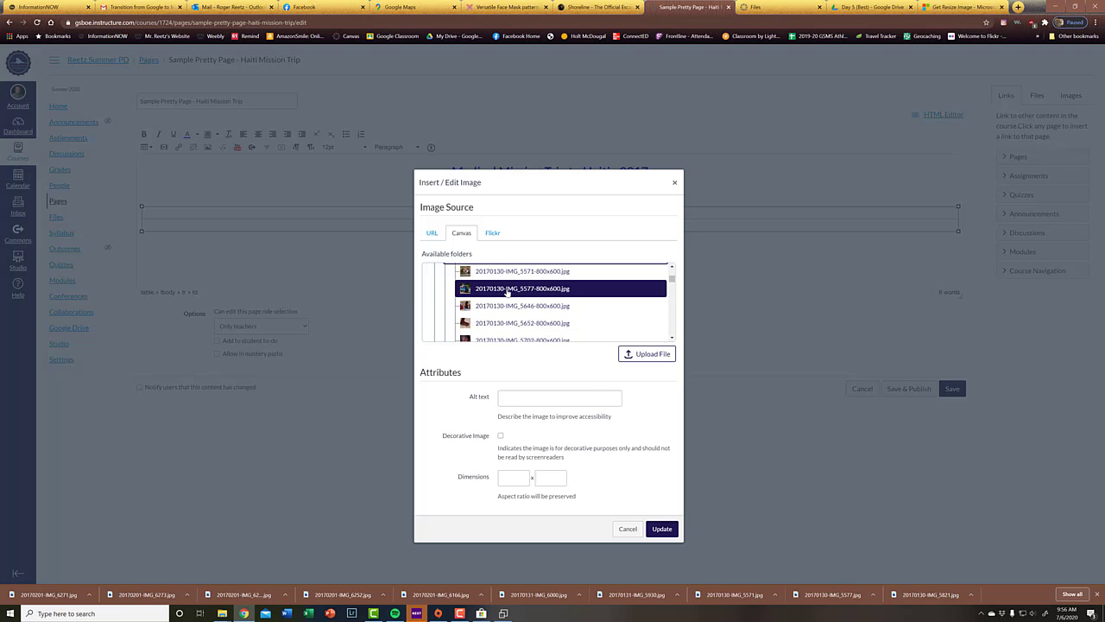
{"action": "left_click", "coordinate": [662, 530]}
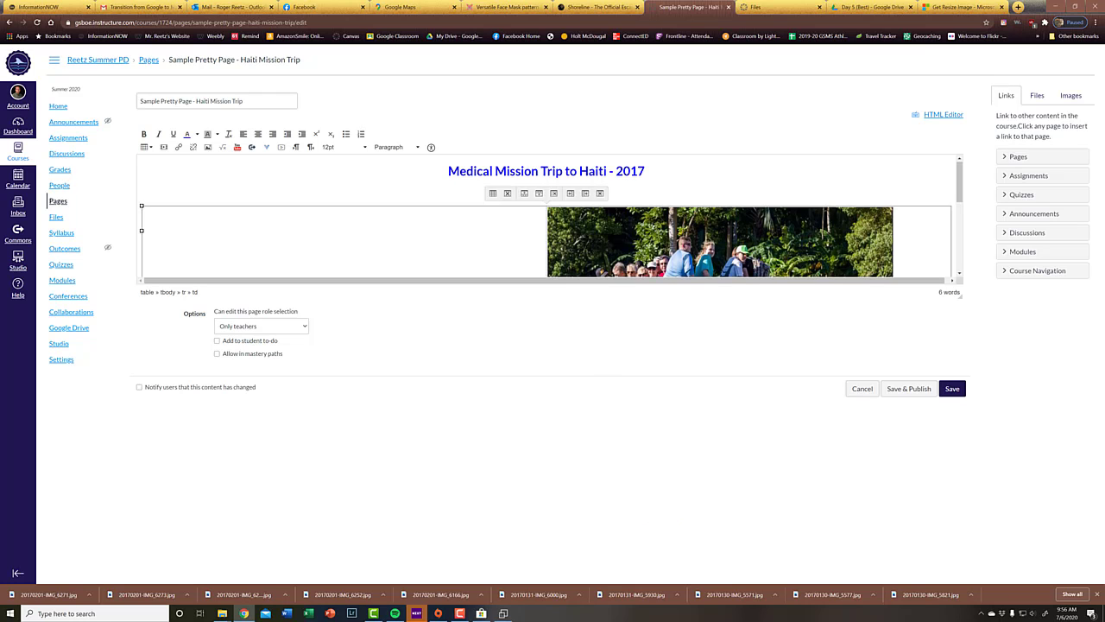
Step: Start embedding an image in the table's lower-left cell and open the course_image folder in the Canvas course files
{"action": "scroll", "coordinate": [501, 259], "scroll_direction": "down", "scroll_amount": 5}
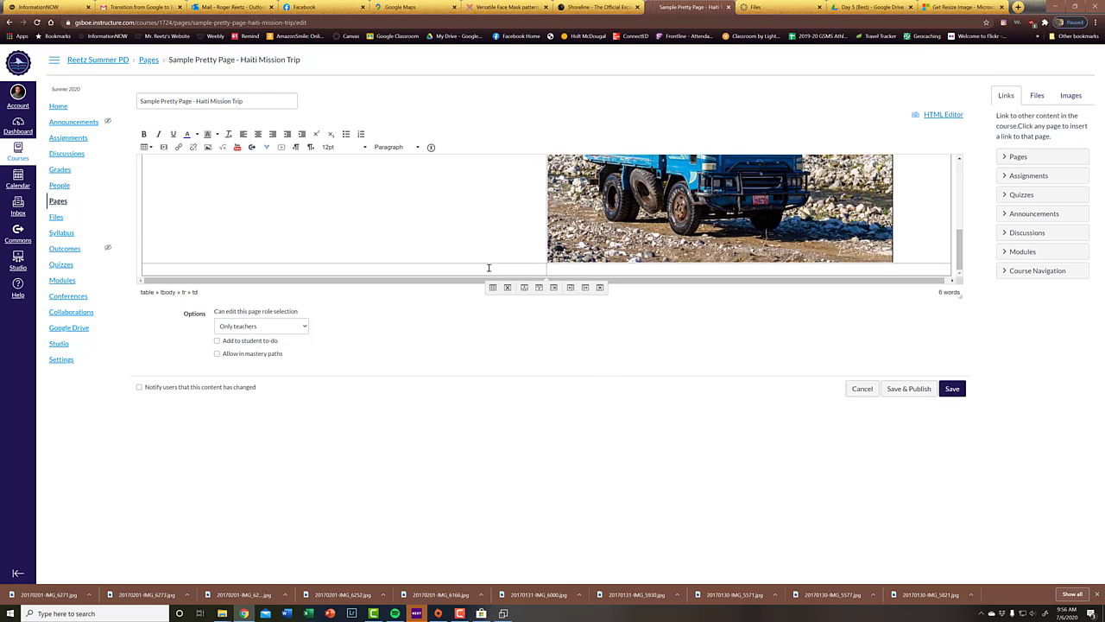
{"action": "left_click", "coordinate": [489, 266]}
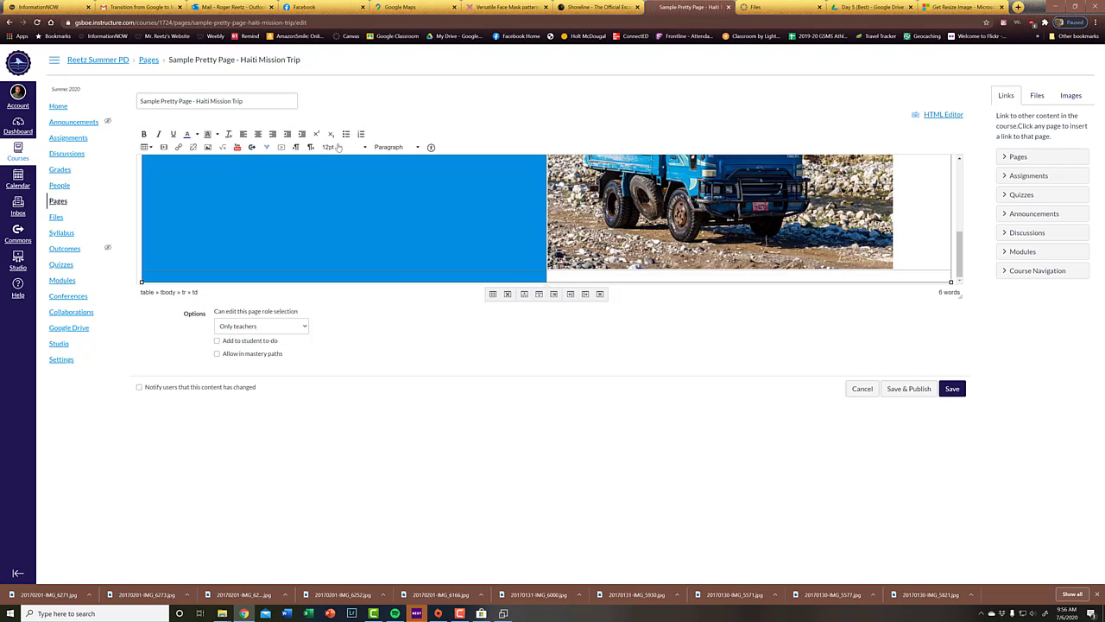
{"action": "left_click", "coordinate": [207, 147]}
{"action": "left_click", "coordinate": [457, 237]}
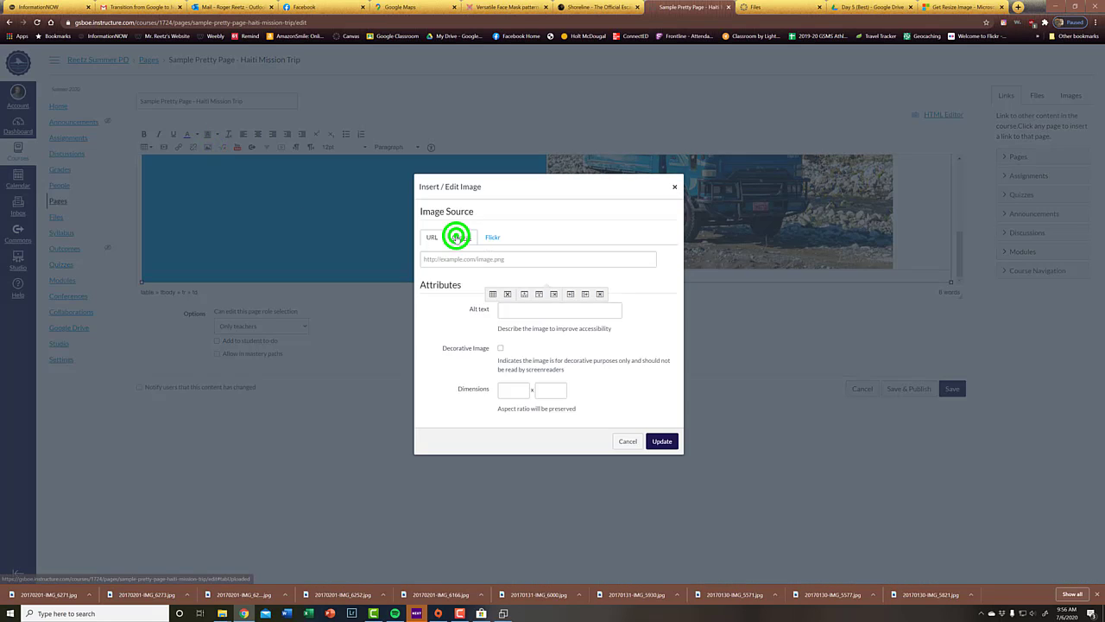
{"action": "left_click", "coordinate": [455, 278]}
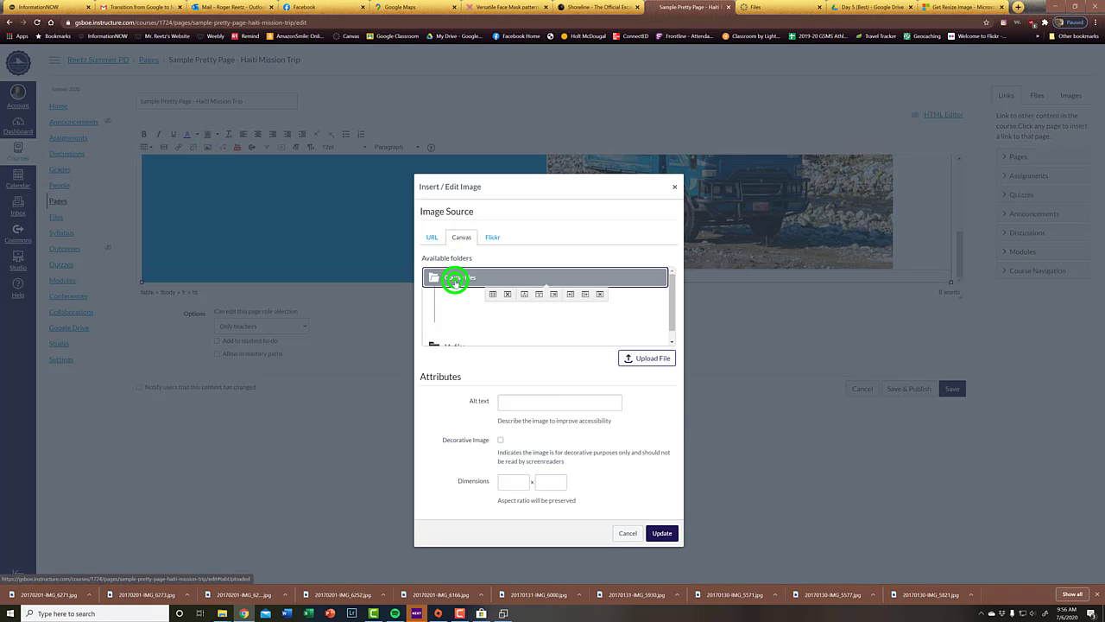
{"action": "left_click", "coordinate": [476, 313]}
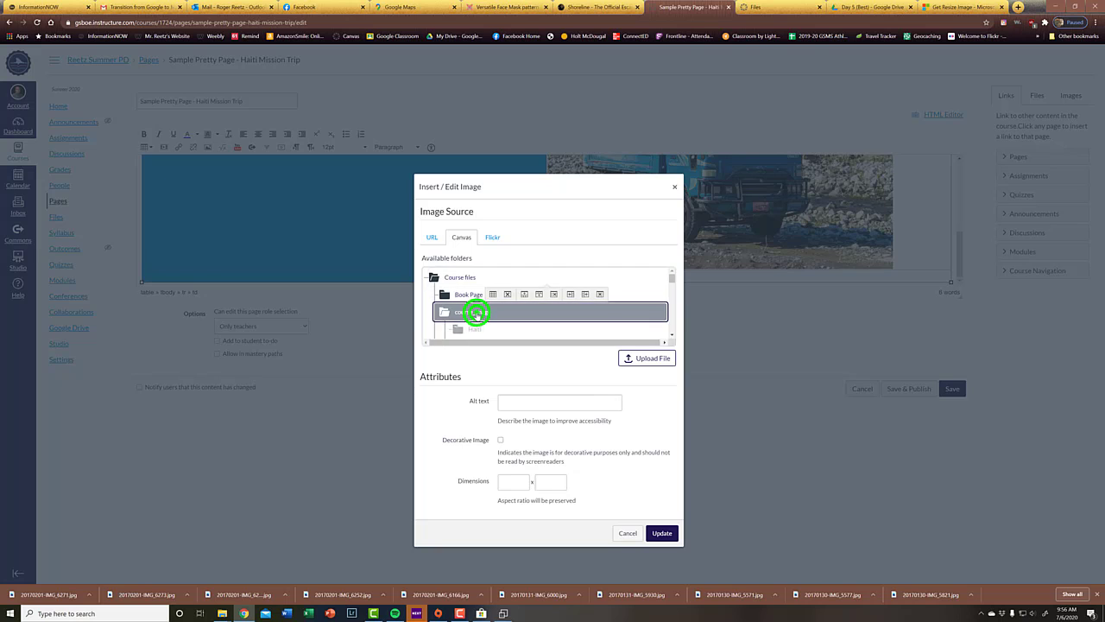
{"action": "left_click", "coordinate": [473, 291]}
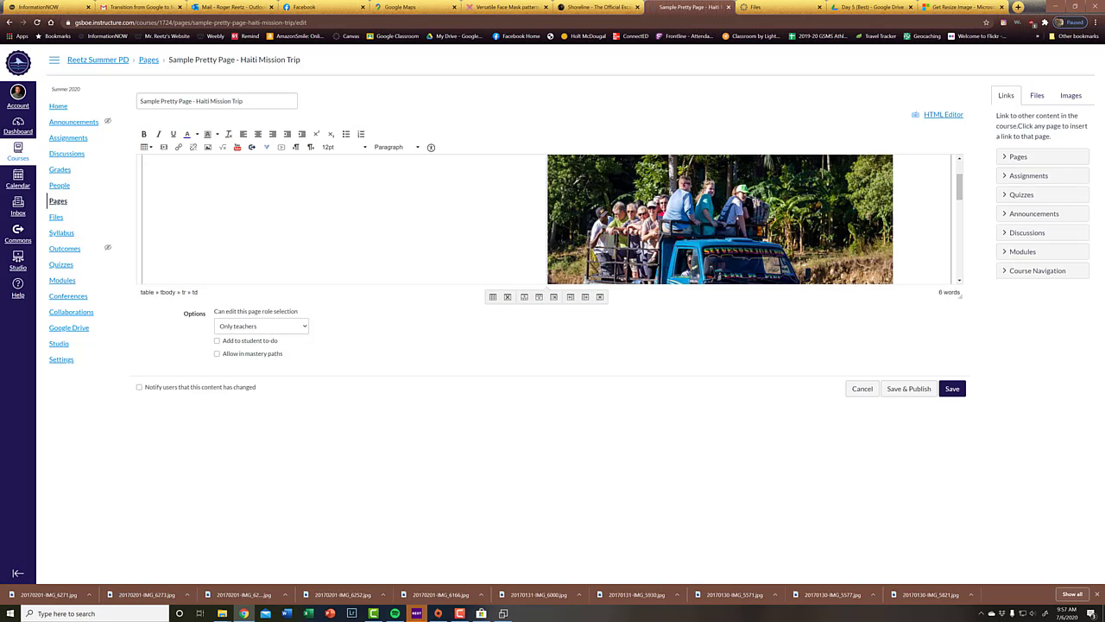
Step: Look over the photos in the table and enlarge the page's editing area until the whole upper table row fits
{"action": "scroll", "coordinate": [552, 218], "scroll_direction": "down", "scroll_amount": 5}
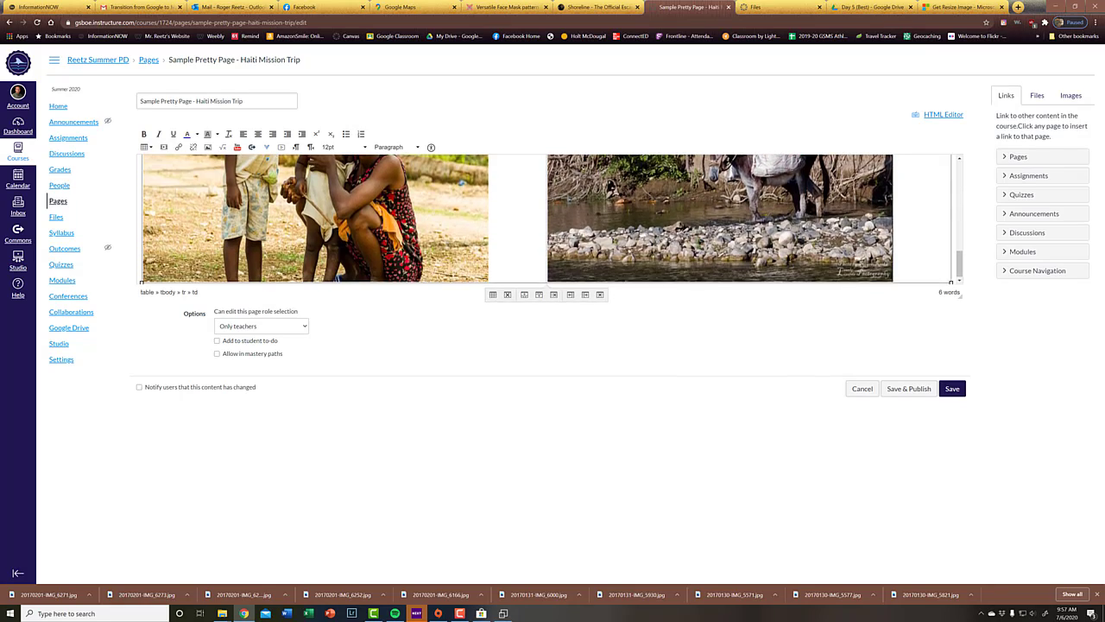
{"action": "scroll", "coordinate": [552, 219], "scroll_direction": "up", "scroll_amount": 10}
{"action": "scroll", "coordinate": [552, 218], "scroll_direction": "down", "scroll_amount": 6}
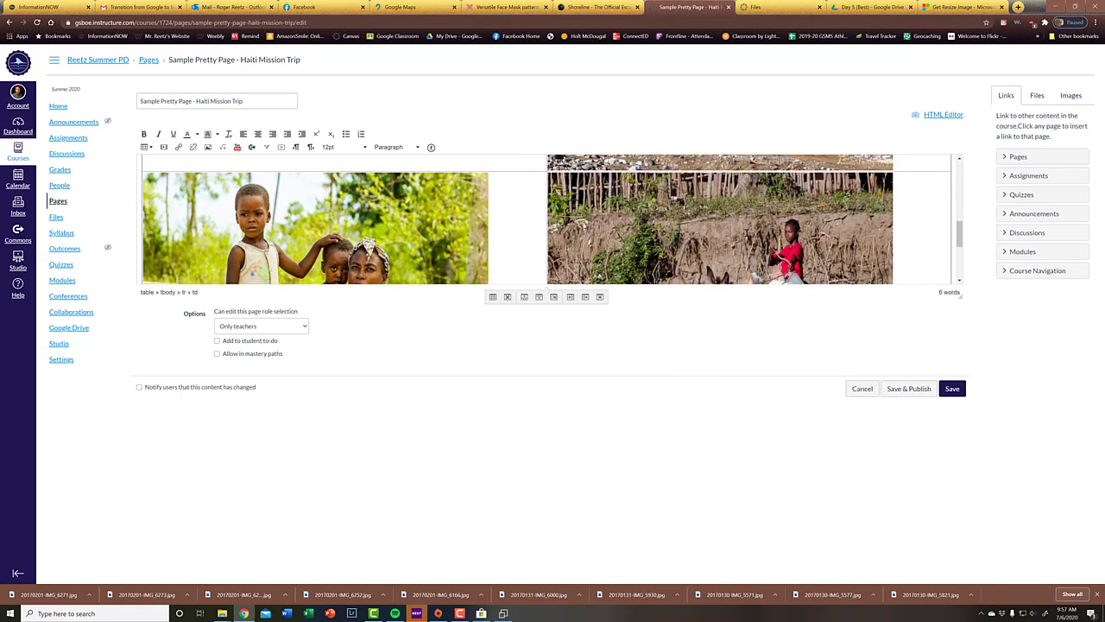
{"action": "scroll", "coordinate": [553, 219], "scroll_direction": "up", "scroll_amount": 6}
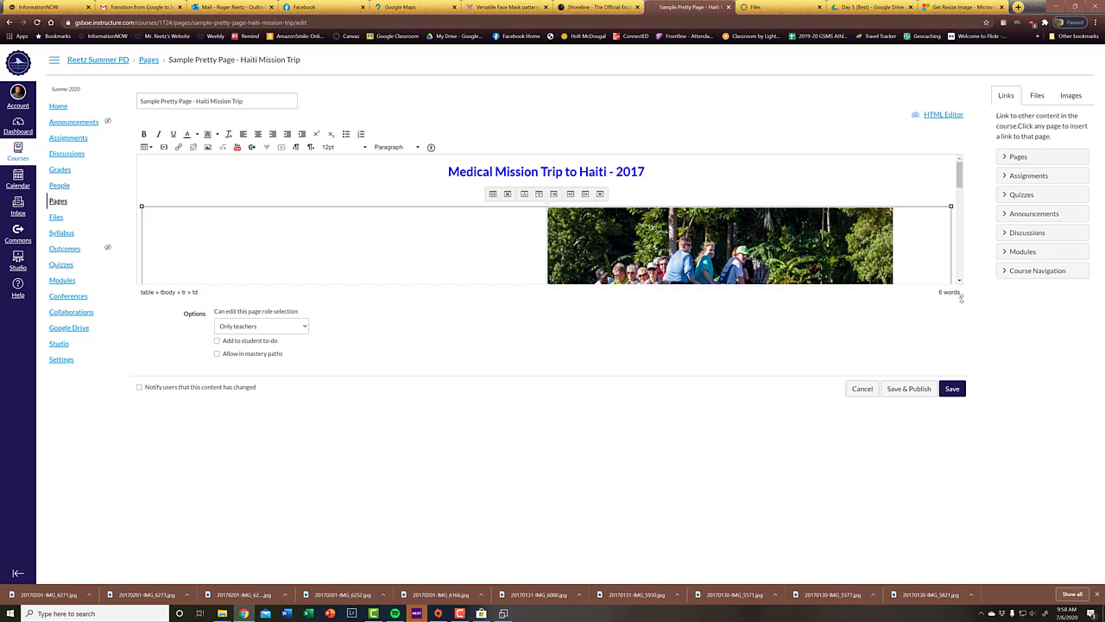
{"action": "left_click_drag", "start_coordinate": [961, 297], "coordinate": [964, 585]}
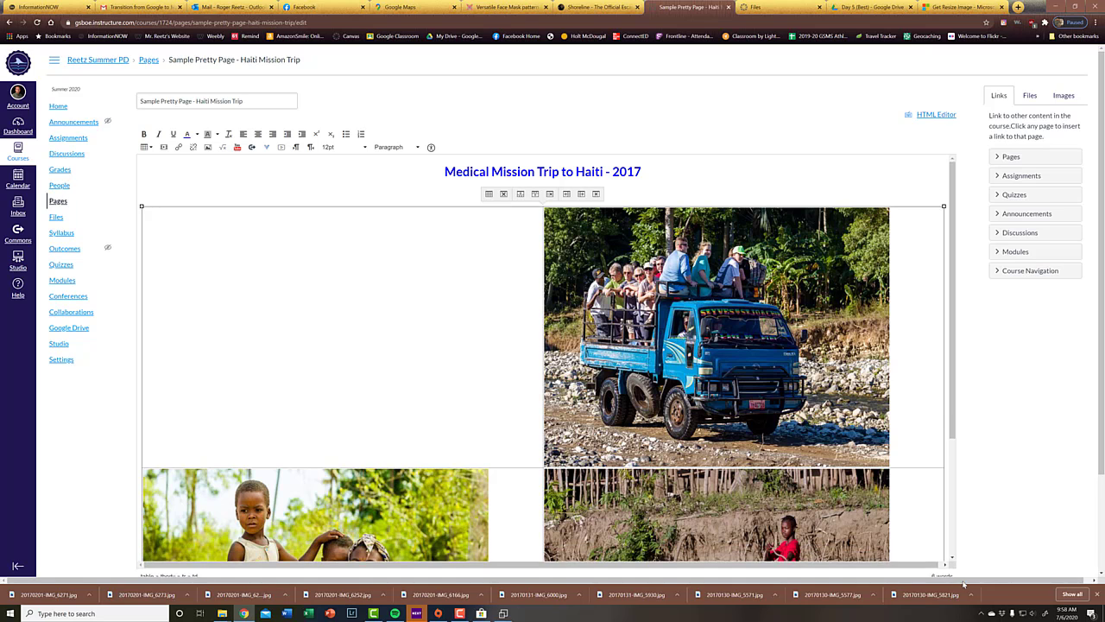
Step: Center the three photos within their table cells and place the cursor in the empty upper-left cell
{"action": "scroll", "coordinate": [461, 346], "scroll_direction": "down", "scroll_amount": 1}
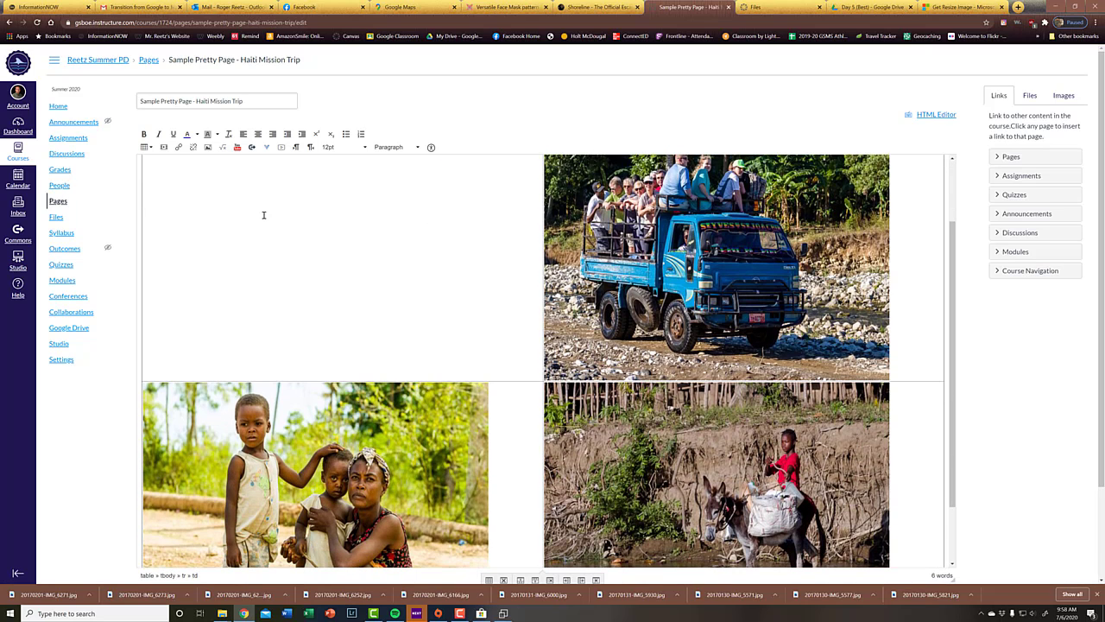
{"action": "left_click", "coordinate": [263, 215]}
{"action": "left_click", "coordinate": [405, 472]}
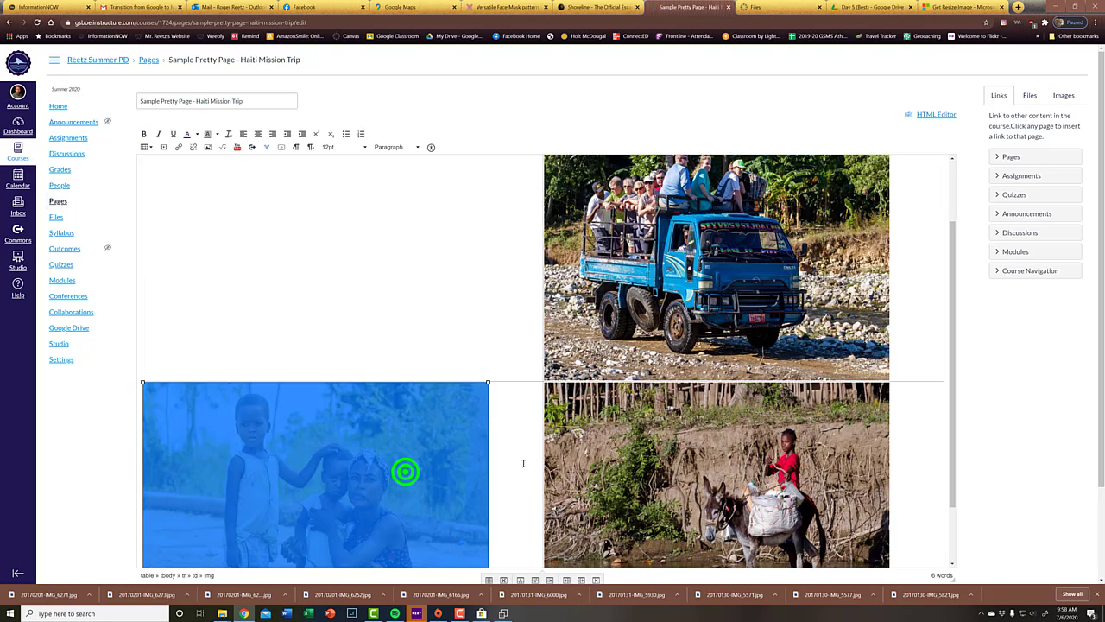
{"action": "left_click", "coordinate": [683, 444]}
{"action": "left_click", "coordinate": [443, 470]}
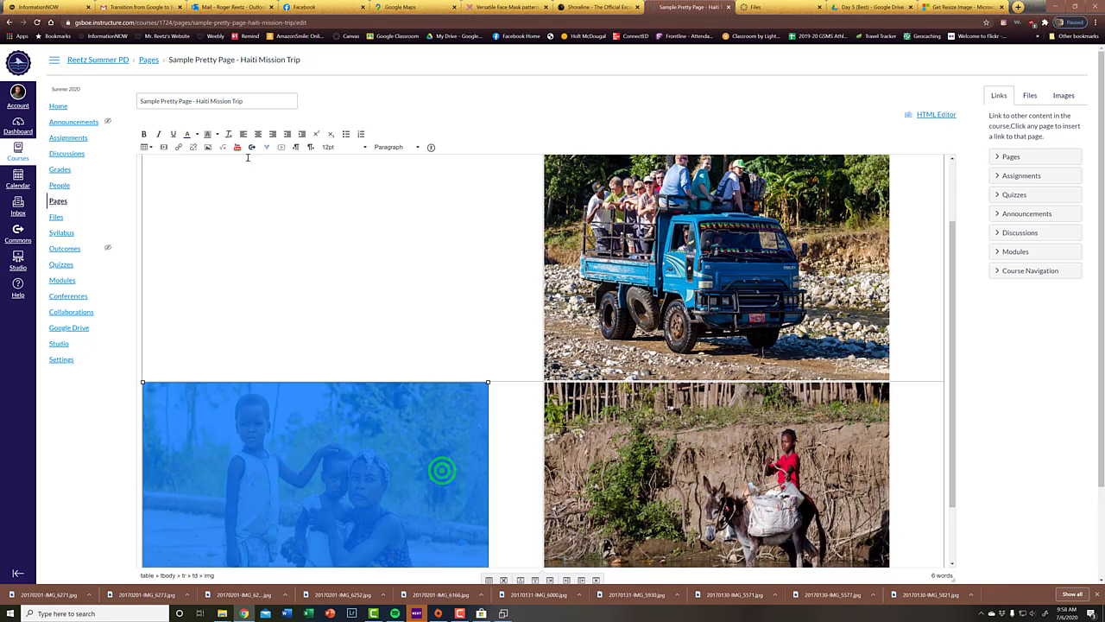
{"action": "left_click", "coordinate": [257, 134]}
{"action": "left_click", "coordinate": [662, 212]}
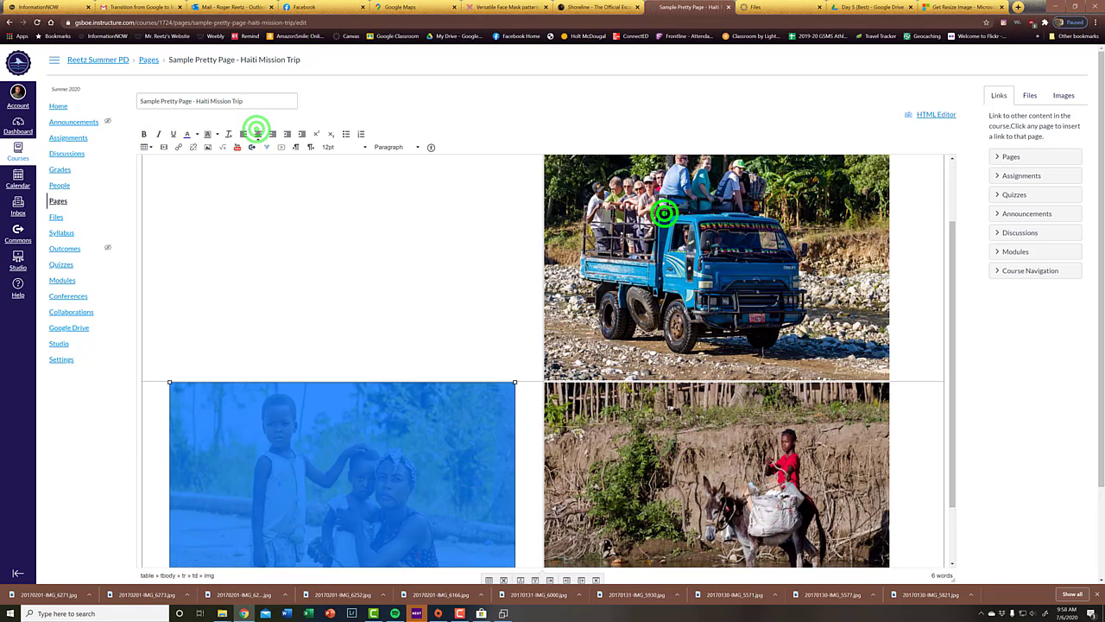
{"action": "left_click", "coordinate": [272, 134]}
{"action": "left_click", "coordinate": [611, 439]}
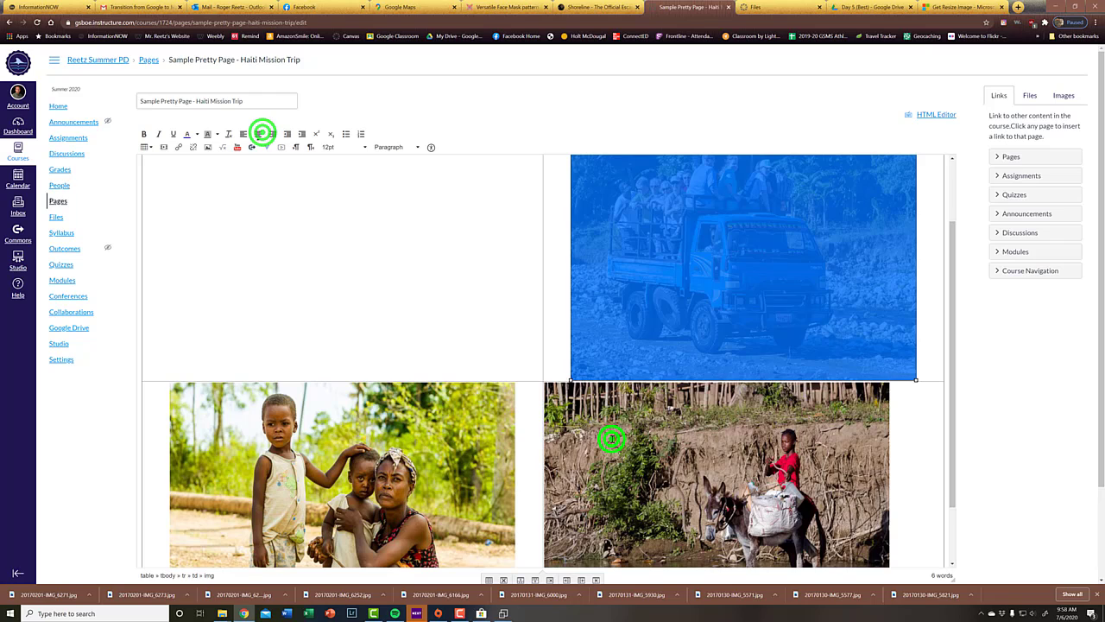
{"action": "left_click", "coordinate": [258, 134]}
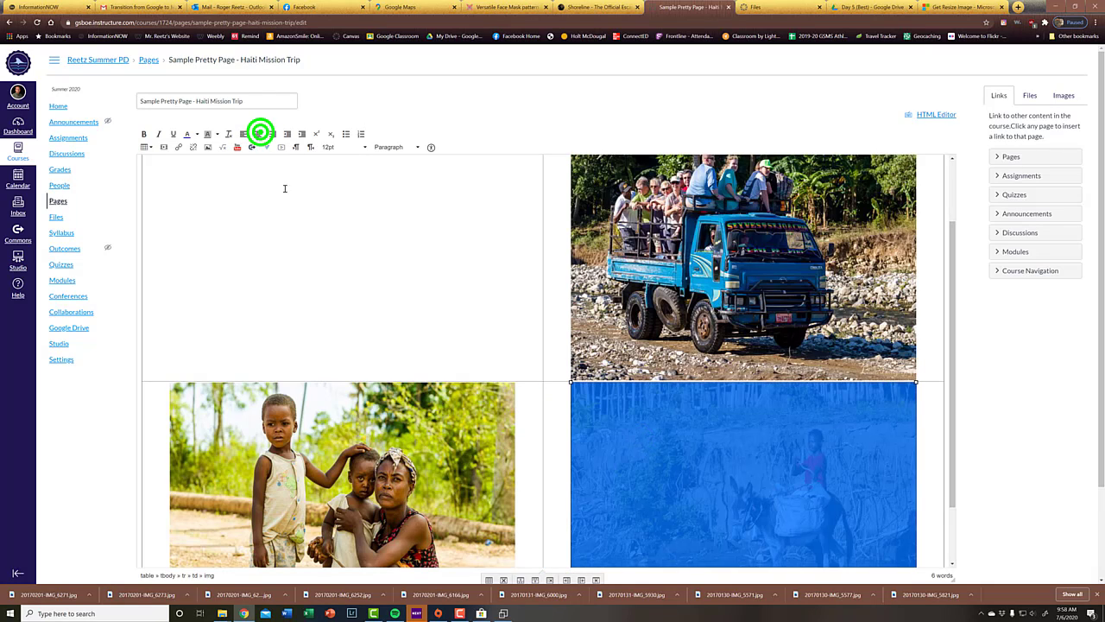
{"action": "left_click", "coordinate": [335, 275]}
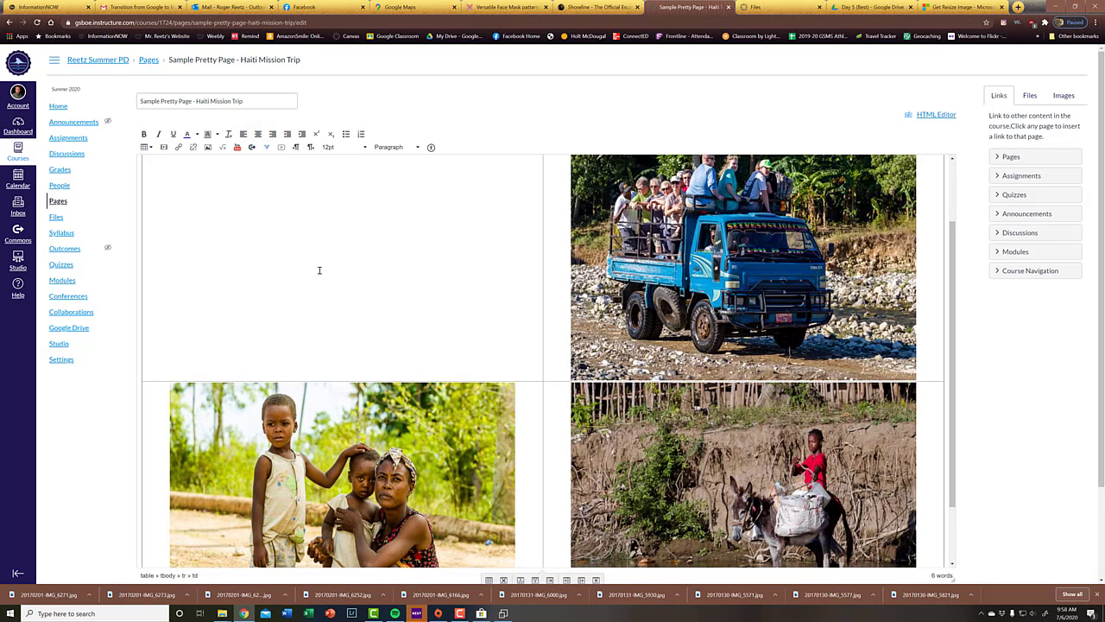
{"action": "left_click", "coordinate": [294, 239]}
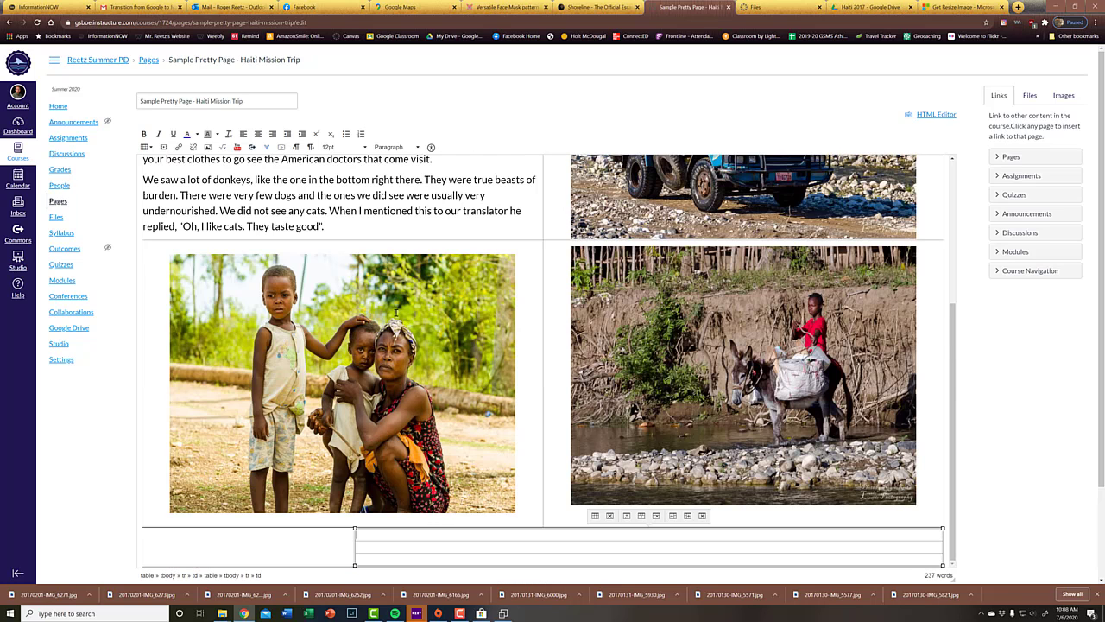
Step: Delete one row from the small empty table nested beside the blank cell below the photos
{"action": "left_click", "coordinate": [399, 545]}
{"action": "left_click", "coordinate": [146, 147]}
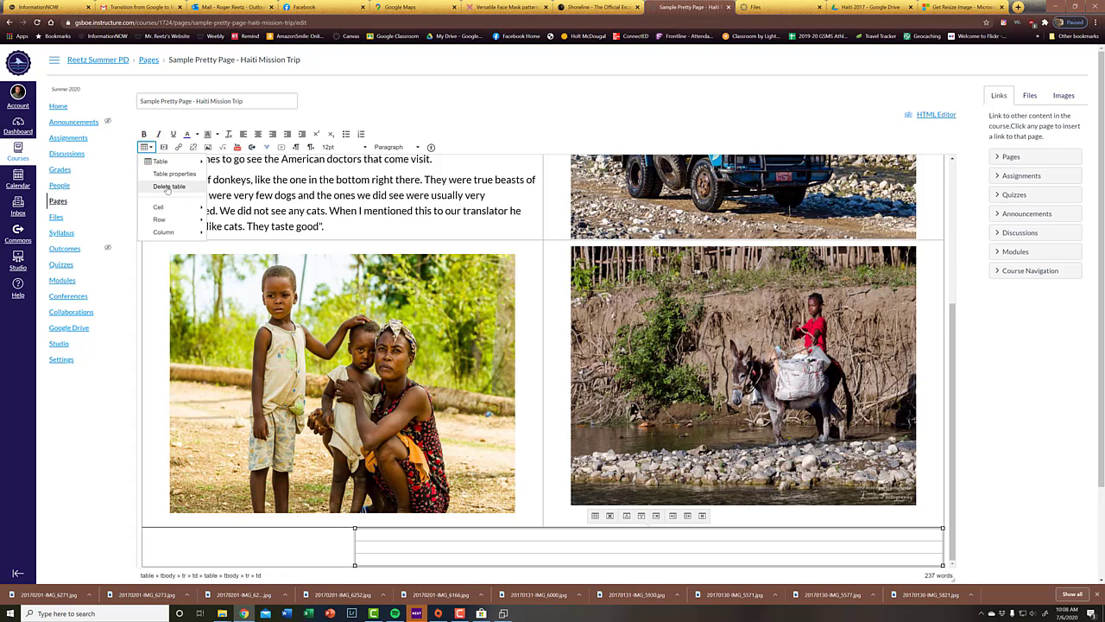
{"action": "mouse_move", "coordinate": [173, 223]}
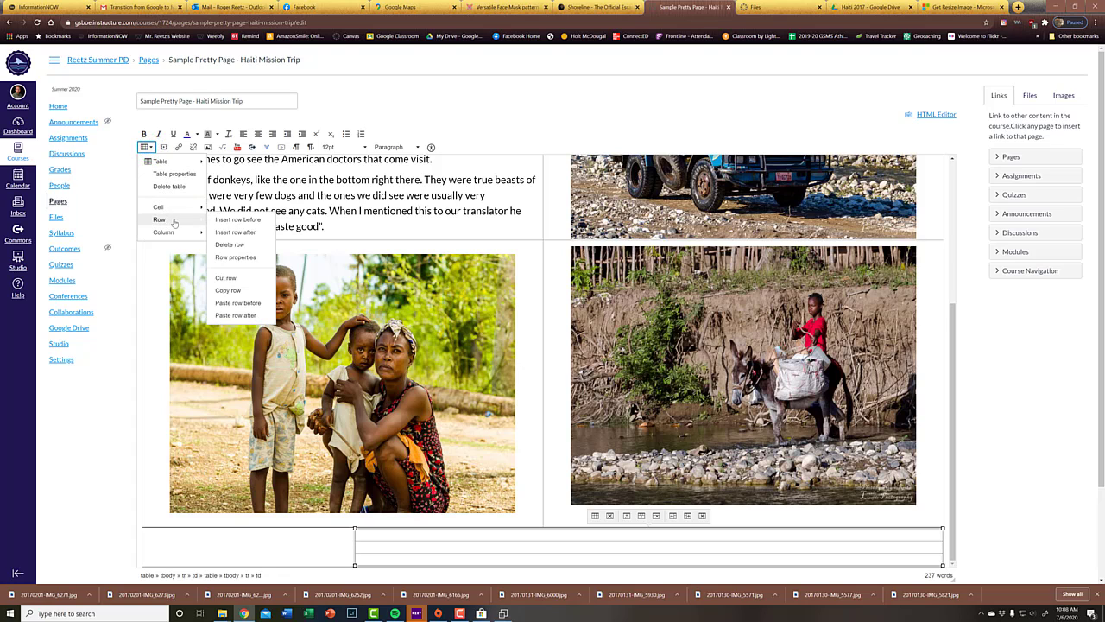
{"action": "left_click", "coordinate": [234, 245]}
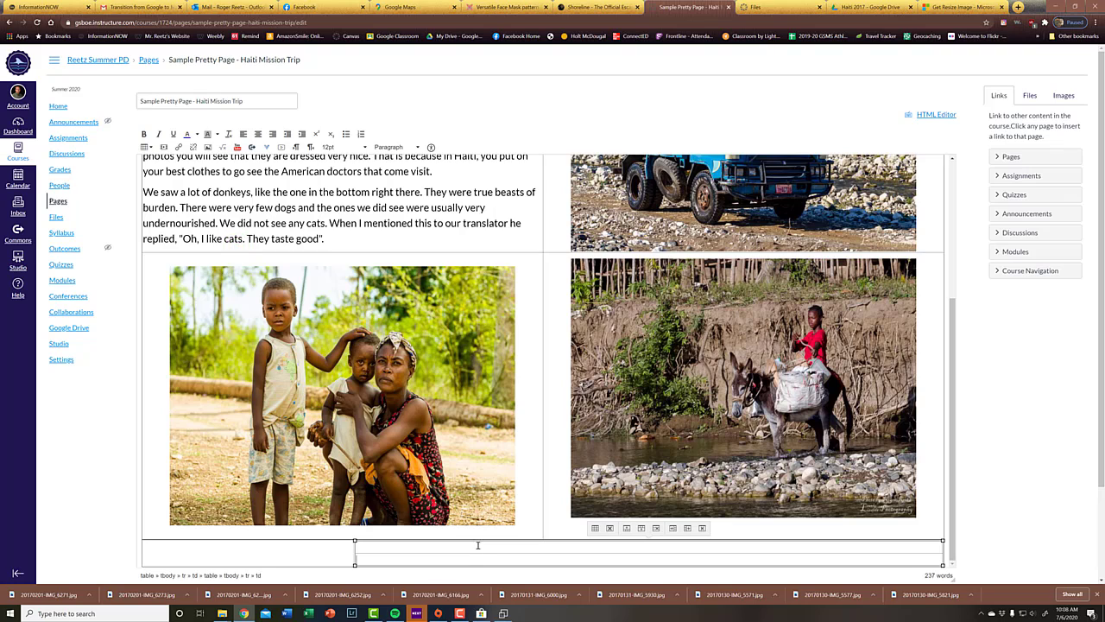
Step: Insert a table with two columns and one row into the nested table's upper row and select its second cell
{"action": "left_click", "coordinate": [478, 544]}
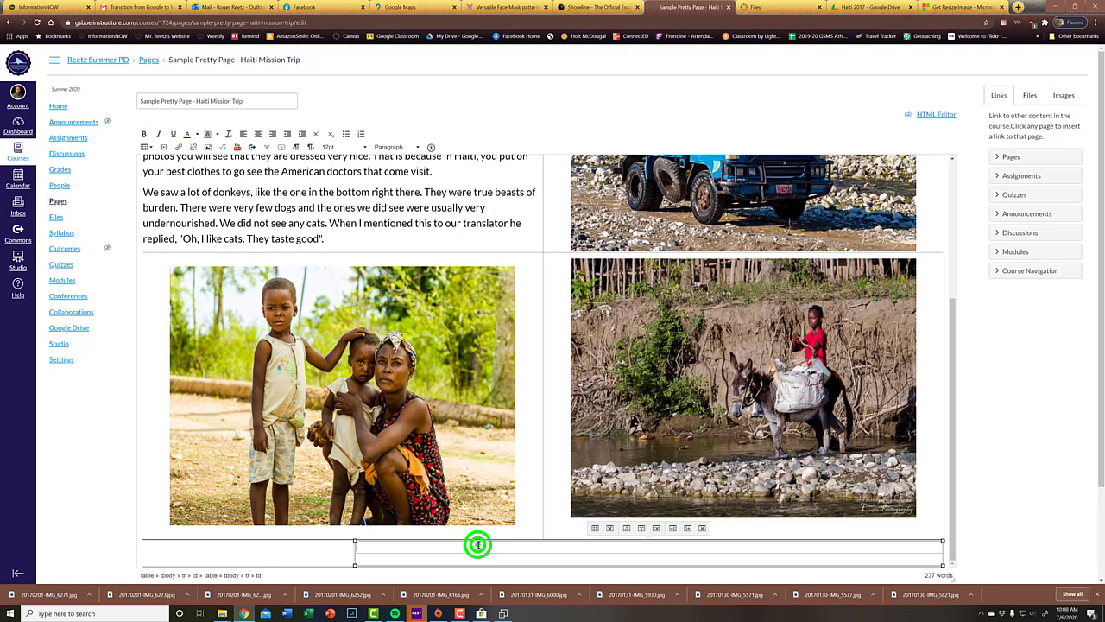
{"action": "left_click", "coordinate": [151, 147]}
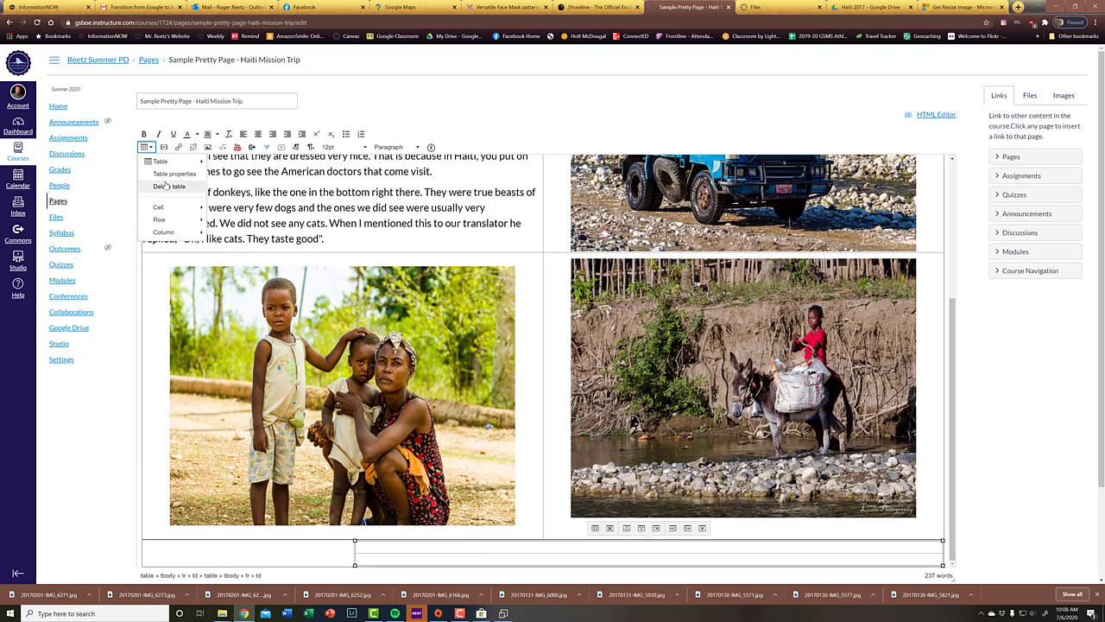
{"action": "left_click", "coordinate": [217, 159]}
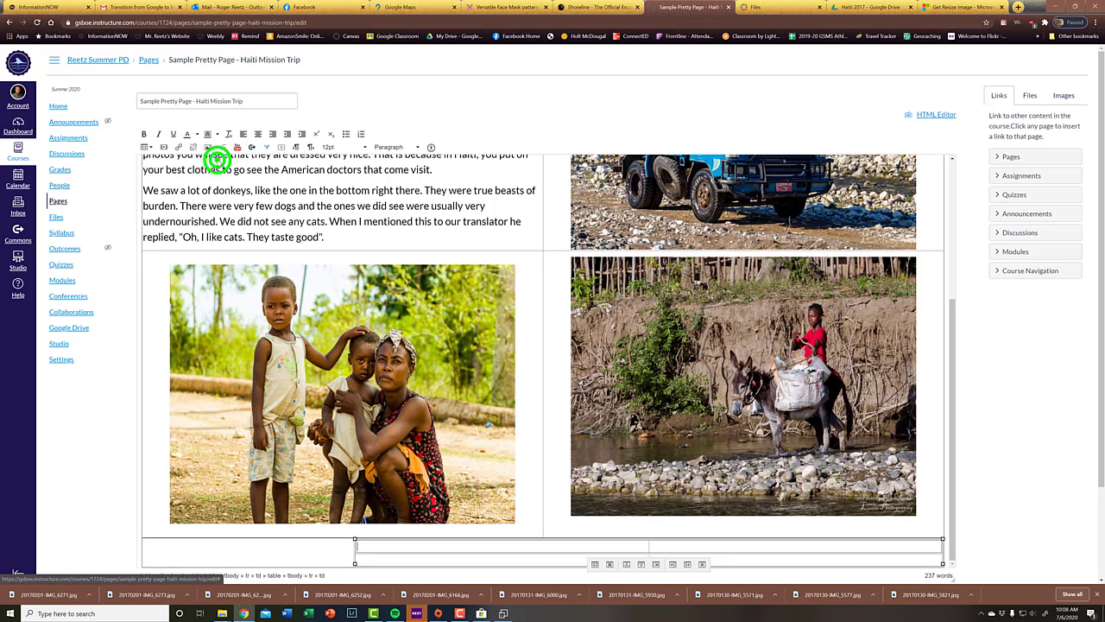
{"action": "scroll", "coordinate": [217, 159], "scroll_direction": "down", "scroll_amount": 2}
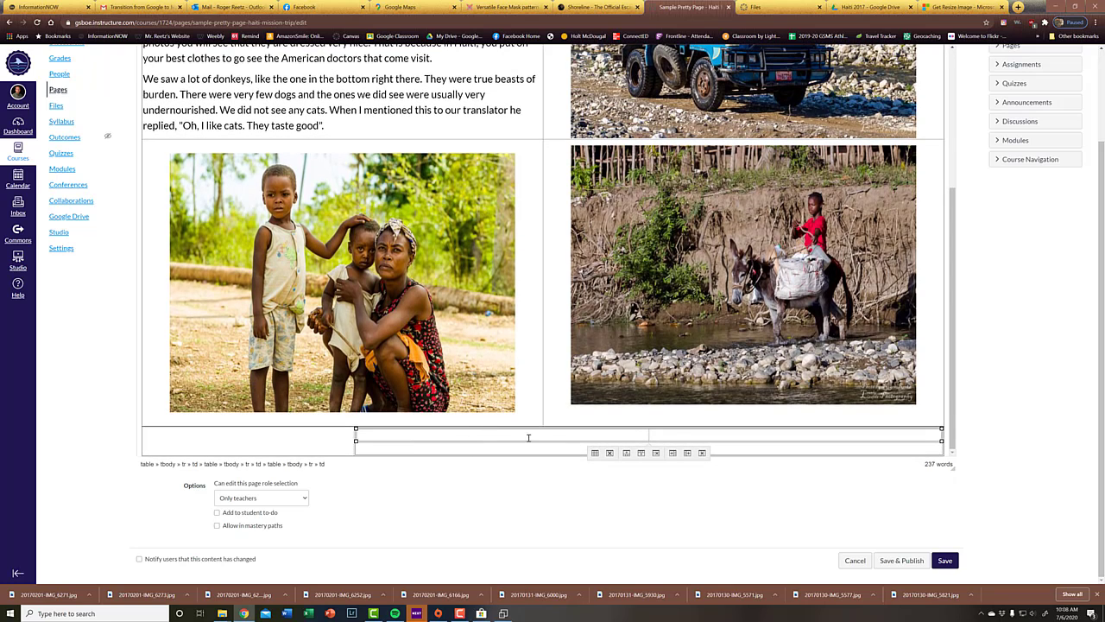
{"action": "left_click", "coordinate": [604, 436]}
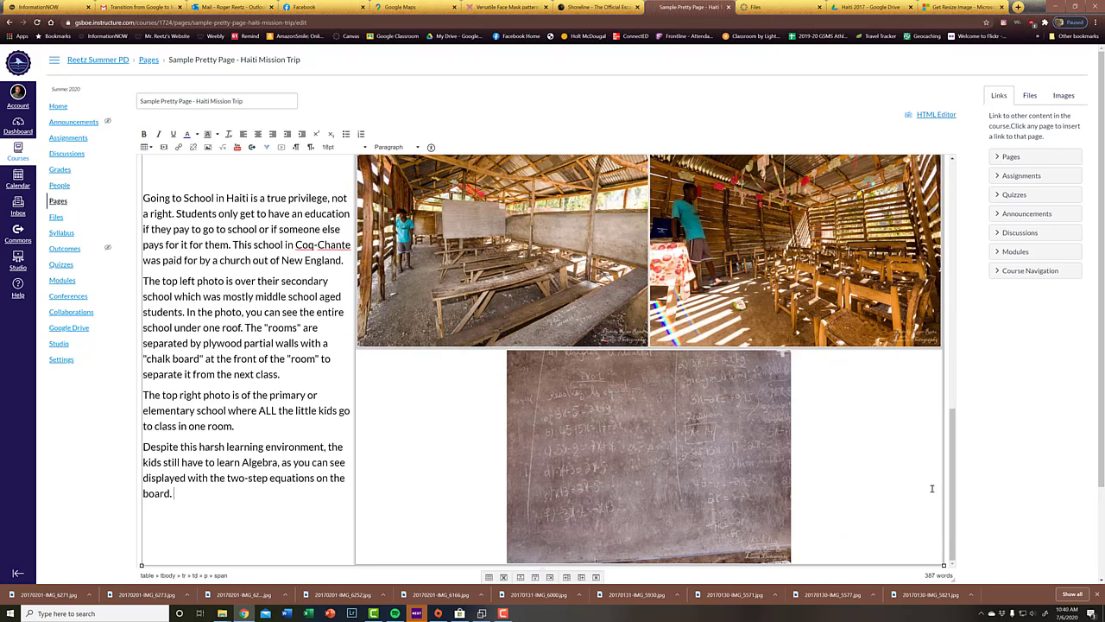
Step: Place the cursor below the table with the school photos and set that line to bold Header 2
{"action": "scroll", "coordinate": [842, 451], "scroll_direction": "up", "scroll_amount": 3}
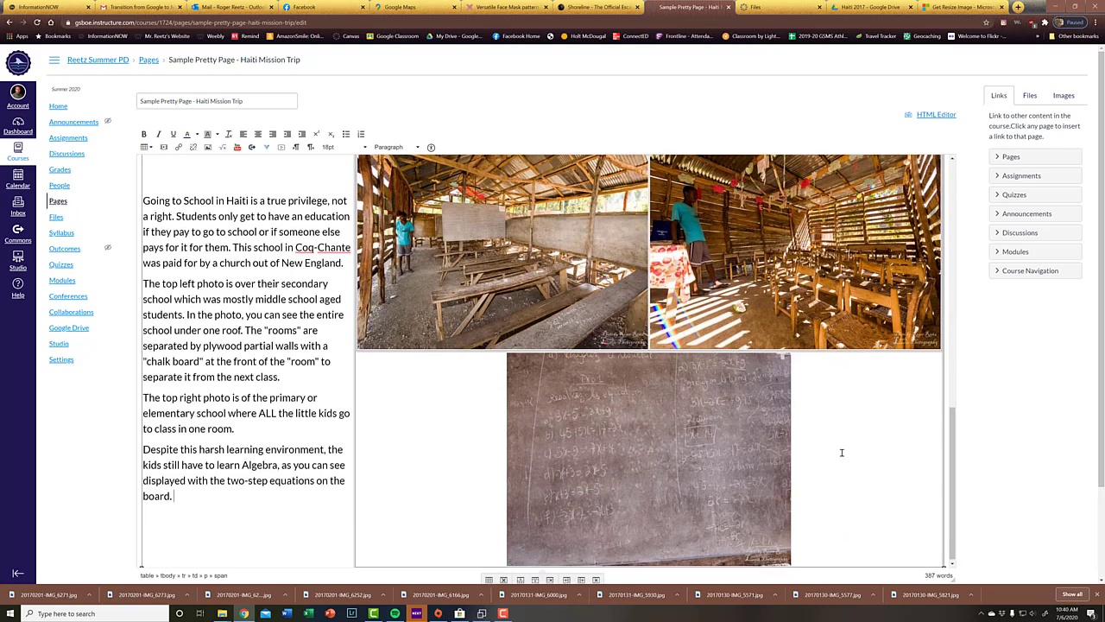
{"action": "scroll", "coordinate": [842, 453], "scroll_direction": "down", "scroll_amount": 3}
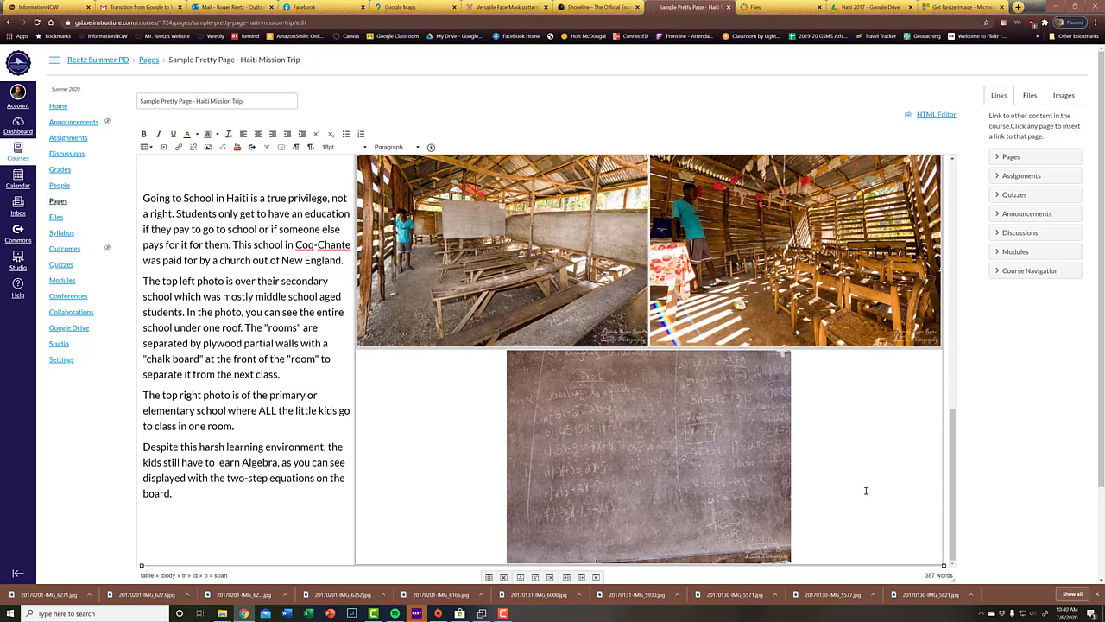
{"action": "left_click", "coordinate": [947, 490]}
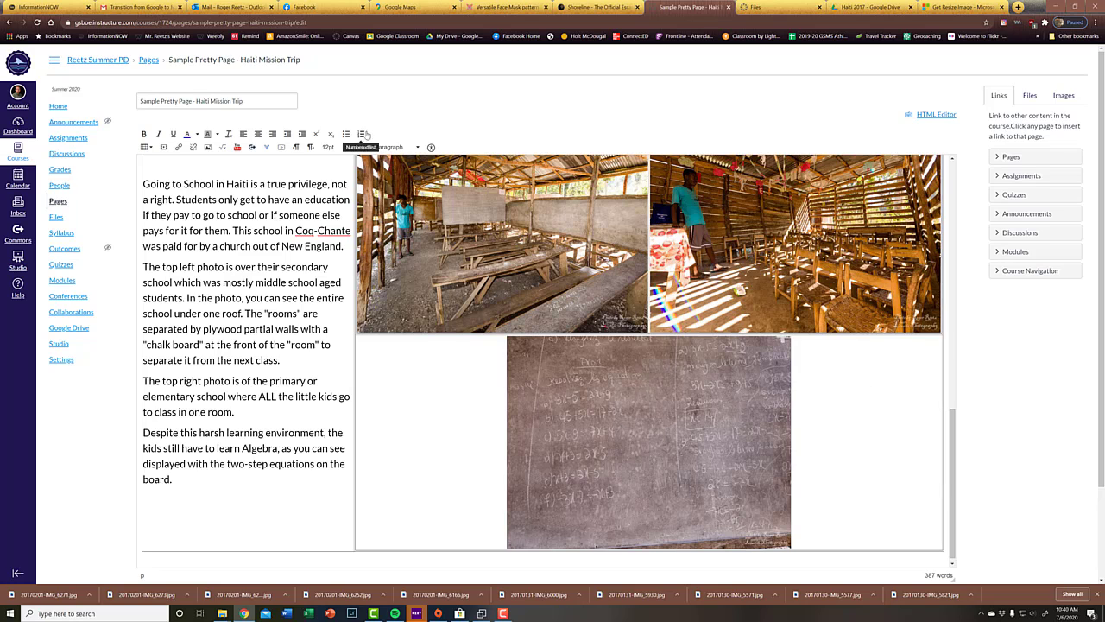
{"action": "left_click", "coordinate": [395, 147]}
{"action": "left_click", "coordinate": [395, 180]}
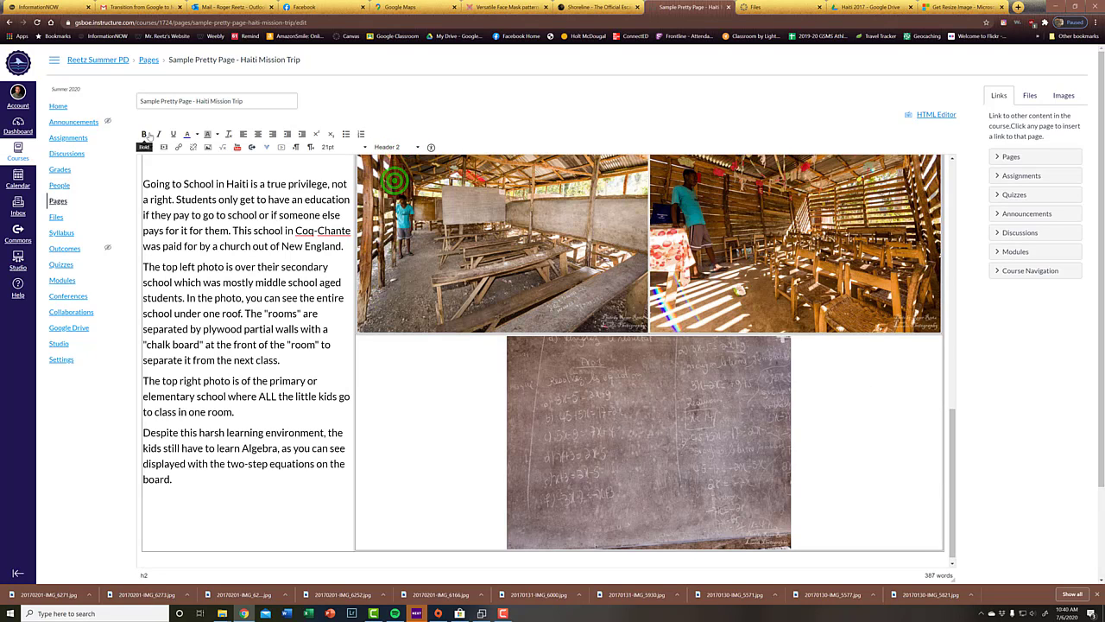
{"action": "left_click", "coordinate": [143, 134]}
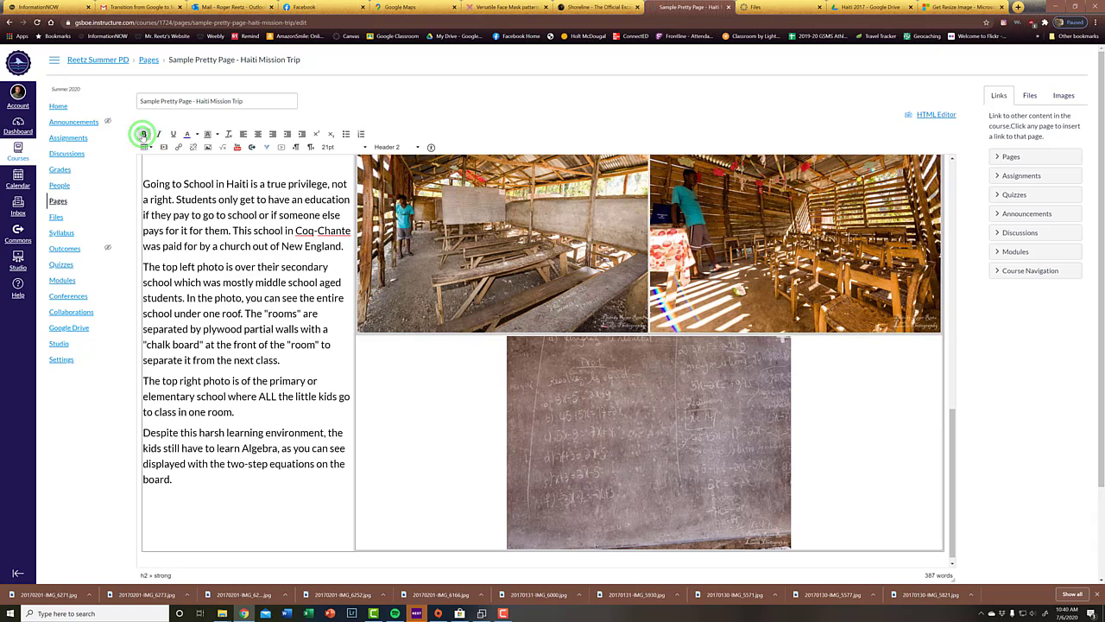
Step: Enter the heading "Going Potty" on the line below the school table
{"action": "key", "text": "Return"}
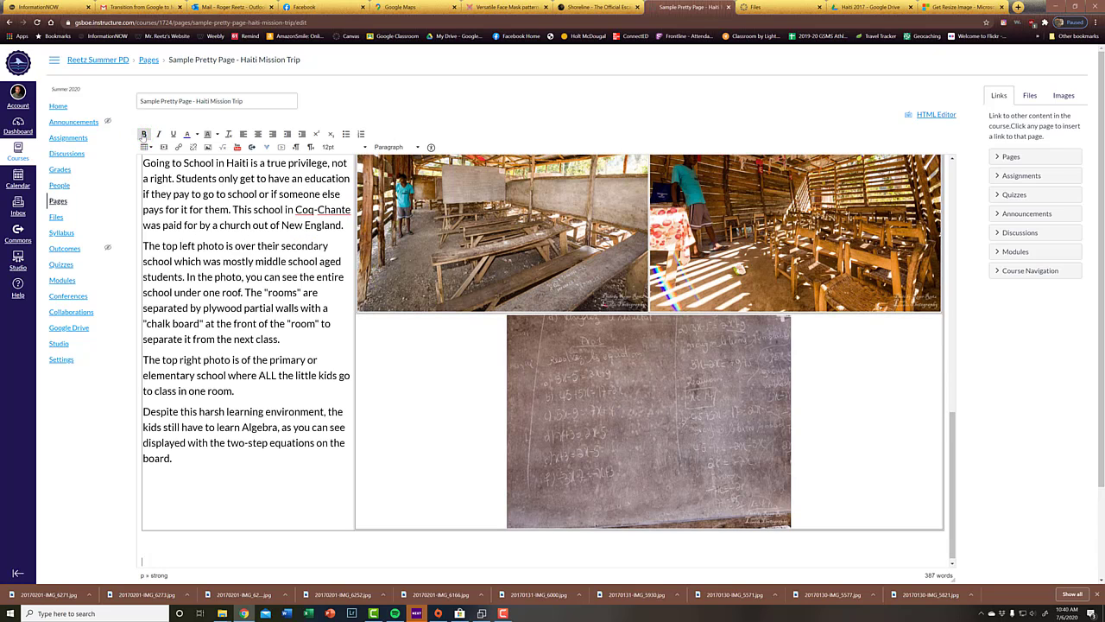
{"action": "key", "text": "BackSpace"}
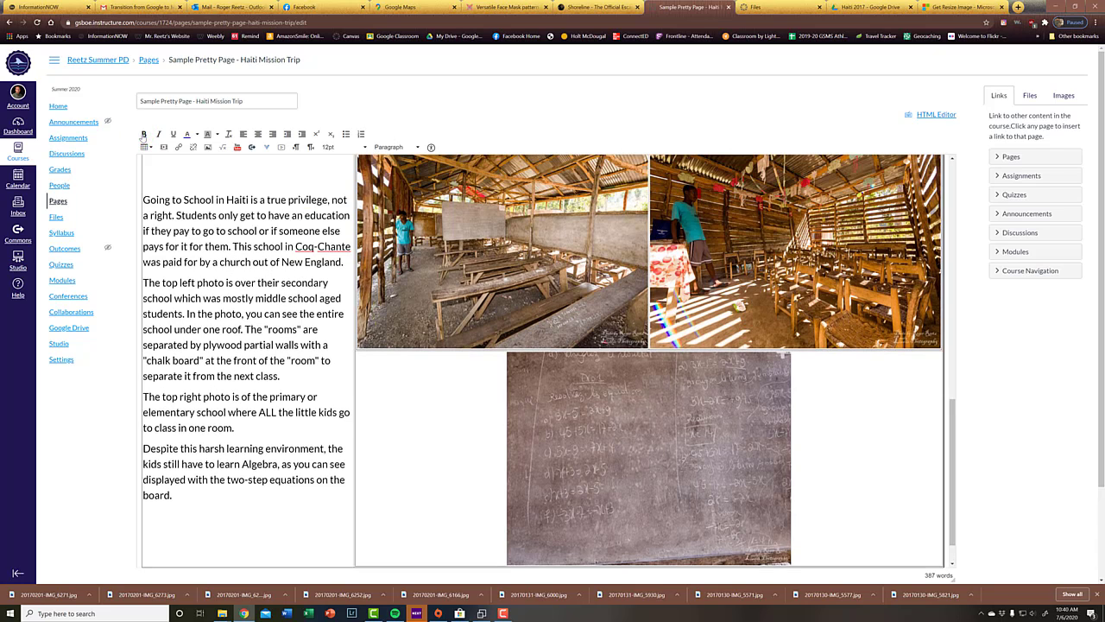
{"action": "type", "text": "going"}
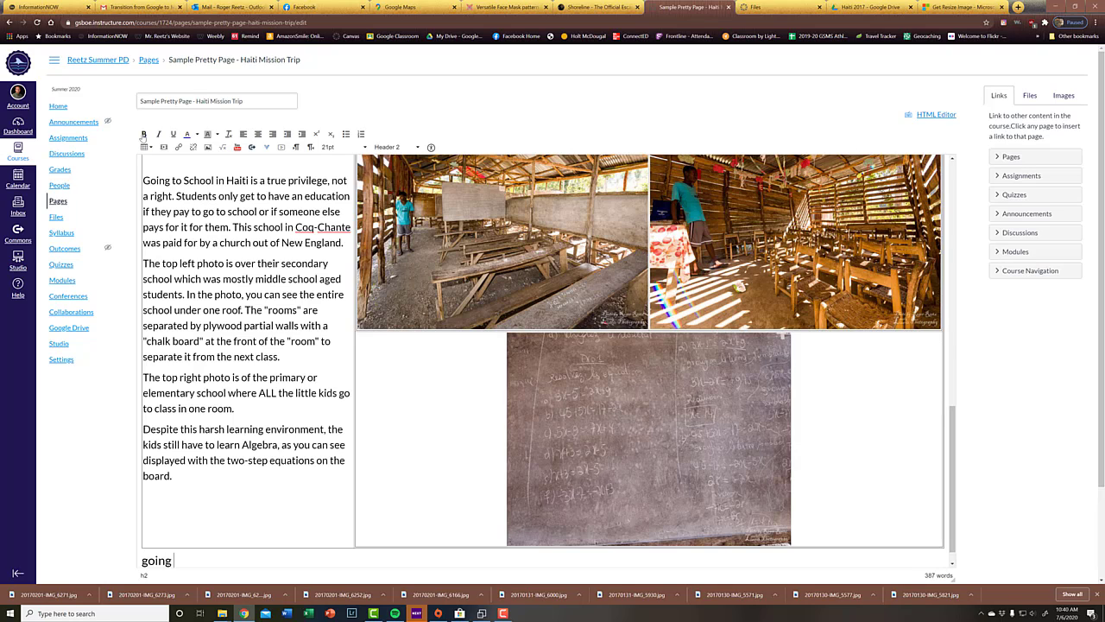
{"action": "key", "text": "BackSpace"}
{"action": "key", "text": "BackSpace"}
{"action": "key", "text": "BackSpace"}
{"action": "key", "text": "BackSpace"}
{"action": "type", "text": "G"}
{"action": "key", "text": "BackSpace"}
{"action": "type", "text": "Going P"}
{"action": "type", "text": "odd"}
{"action": "key", "text": "BackSpace"}
{"action": "key", "text": "BackSpace"}
{"action": "key", "text": "BackSpace"}
{"action": "type", "text": "tty"}
Step: Insert a table with one column and two rows on a new line below the "Going Potty" heading
{"action": "key", "text": "Return"}
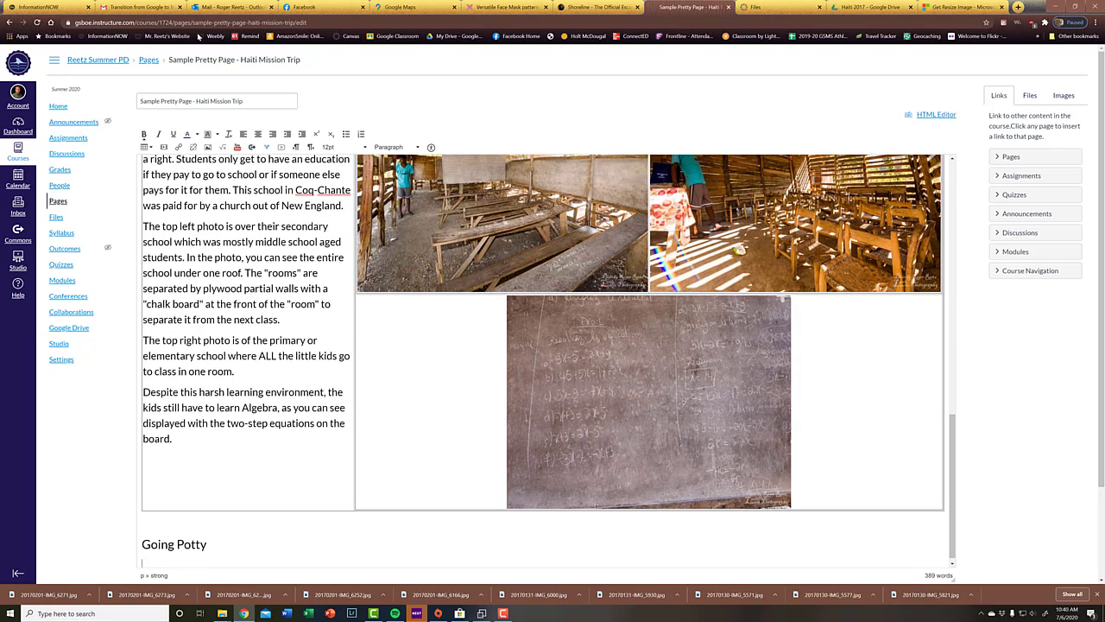
{"action": "left_click", "coordinate": [147, 147]}
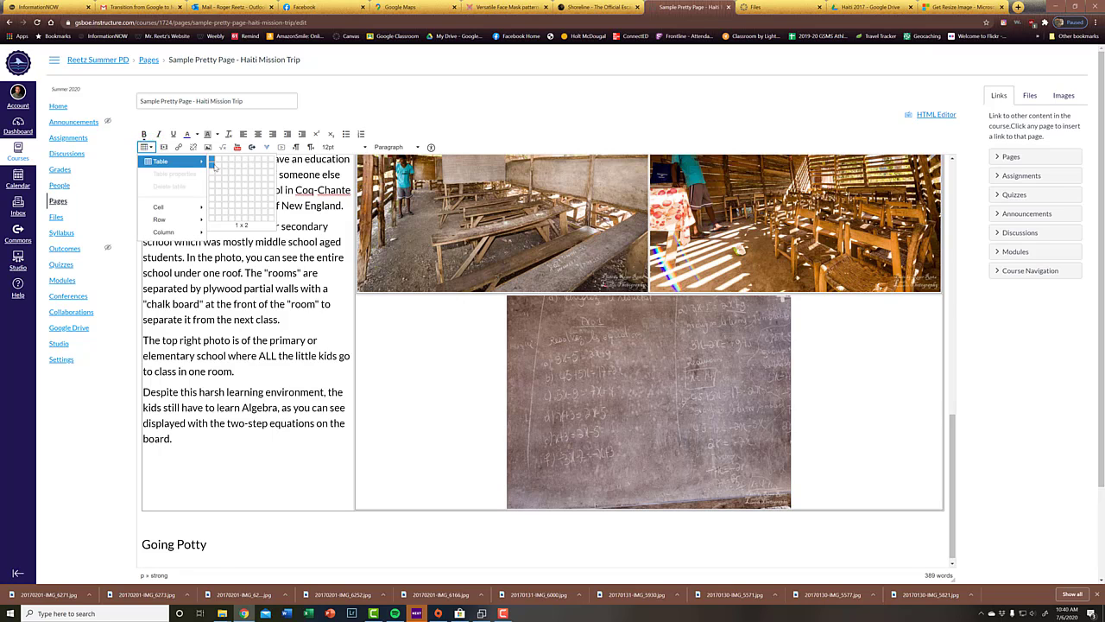
{"action": "left_click", "coordinate": [211, 160]}
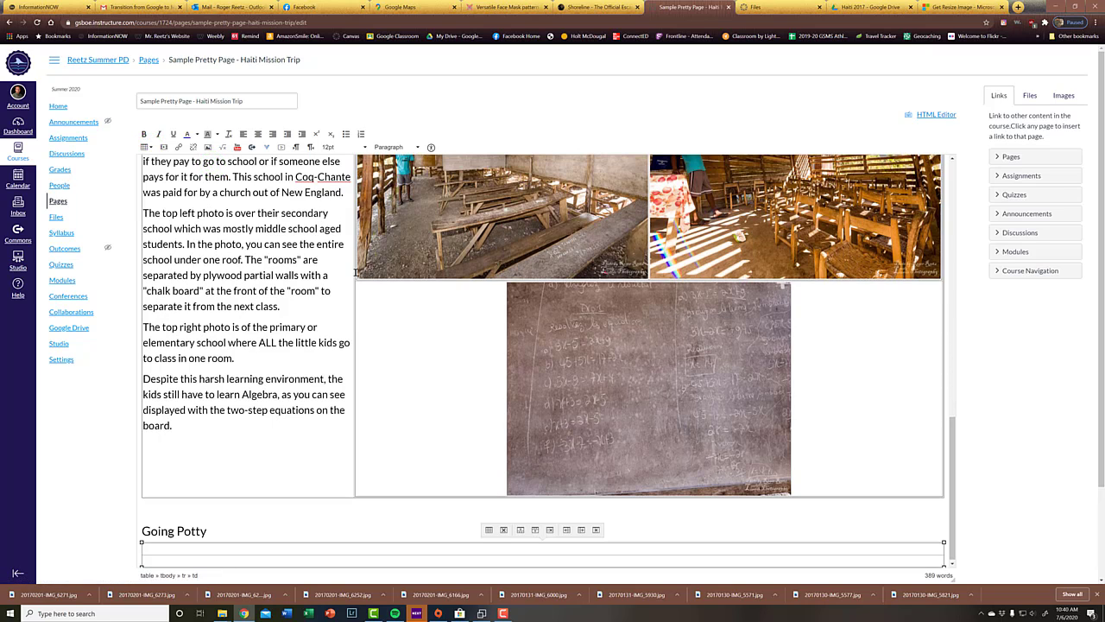
Step: Insert a nested table with three columns and one row into the lower row of the "Going Potty" table
{"action": "scroll", "coordinate": [477, 491], "scroll_direction": "down", "scroll_amount": 2}
{"action": "left_click", "coordinate": [476, 514]}
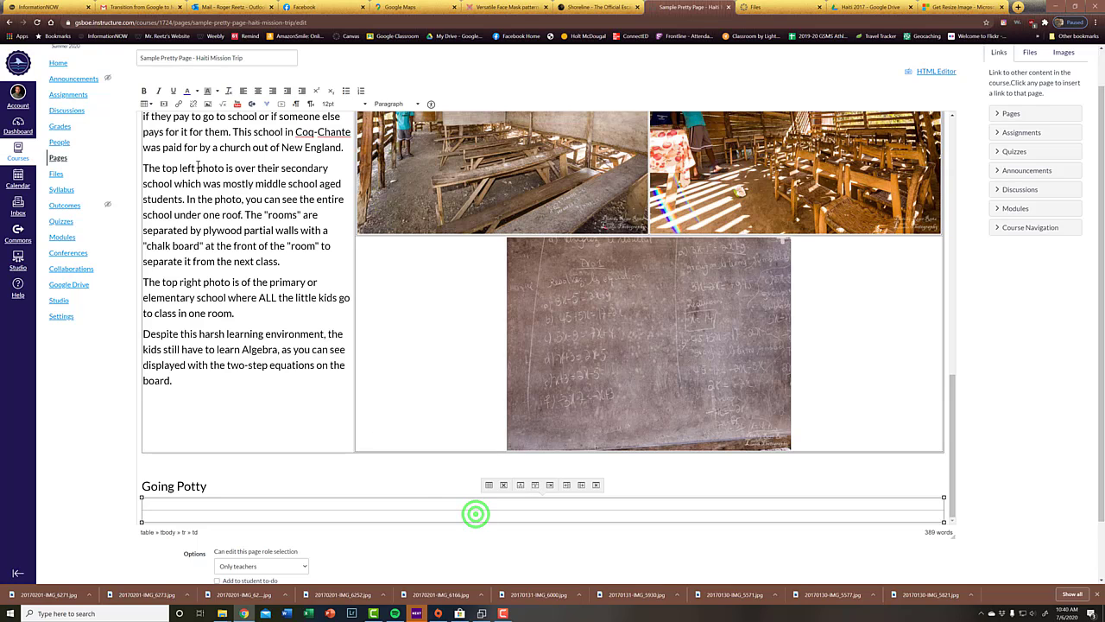
{"action": "left_click", "coordinate": [144, 103]}
{"action": "mouse_move", "coordinate": [164, 118]}
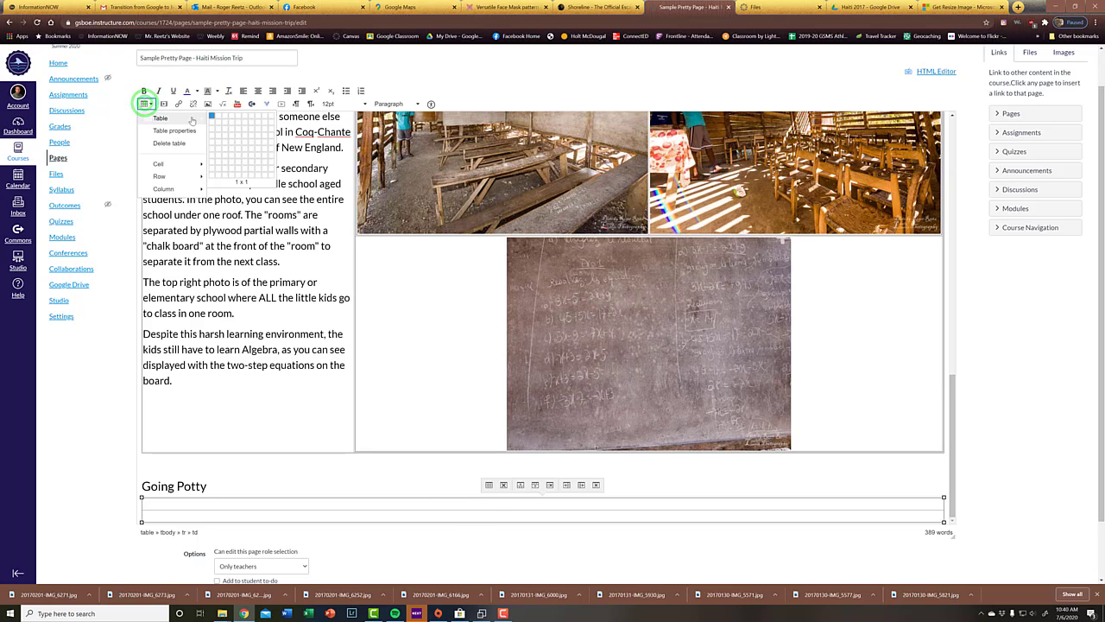
{"action": "left_click", "coordinate": [226, 116]}
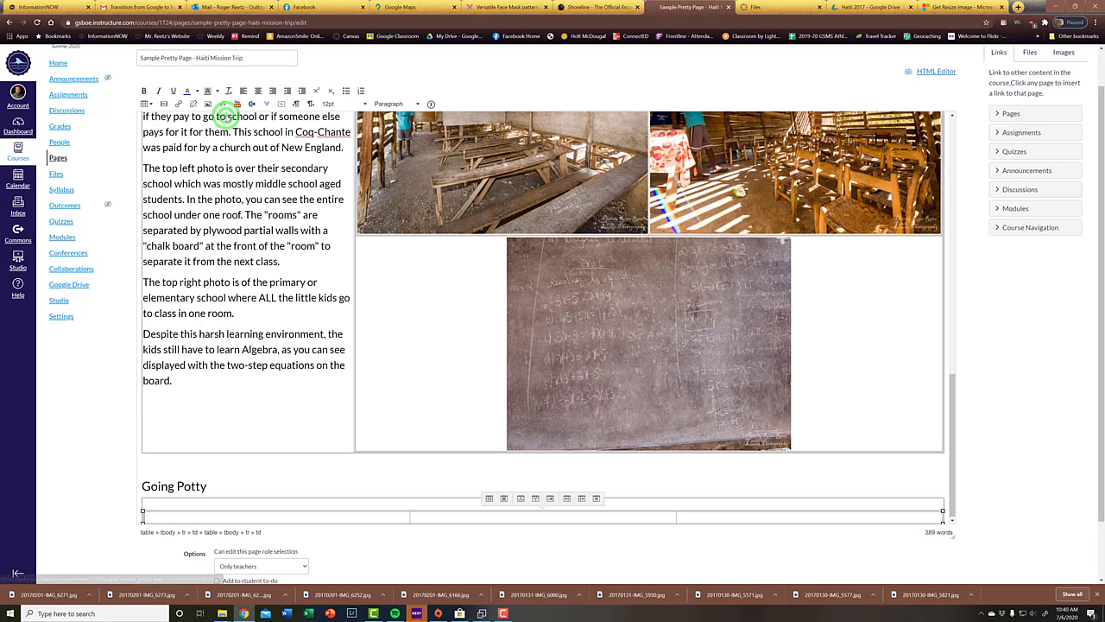
Step: Delete the only row of the three-column table nested in the "Going Potty" table
{"action": "scroll", "coordinate": [413, 472], "scroll_direction": "down", "scroll_amount": 1}
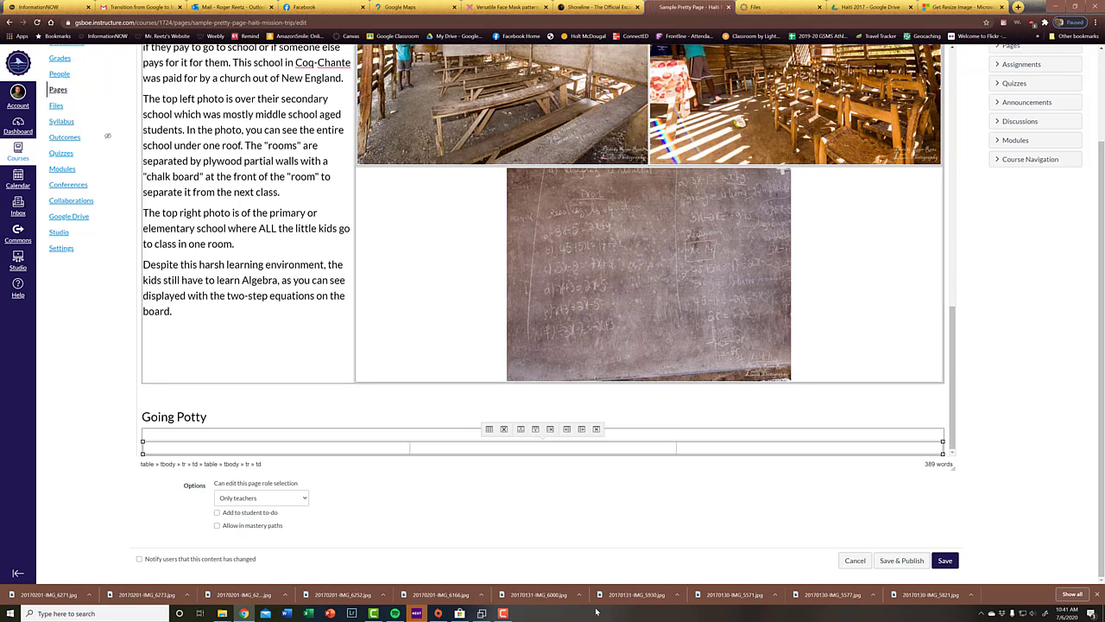
{"action": "left_click", "coordinate": [373, 446]}
{"action": "left_click", "coordinate": [551, 429]}
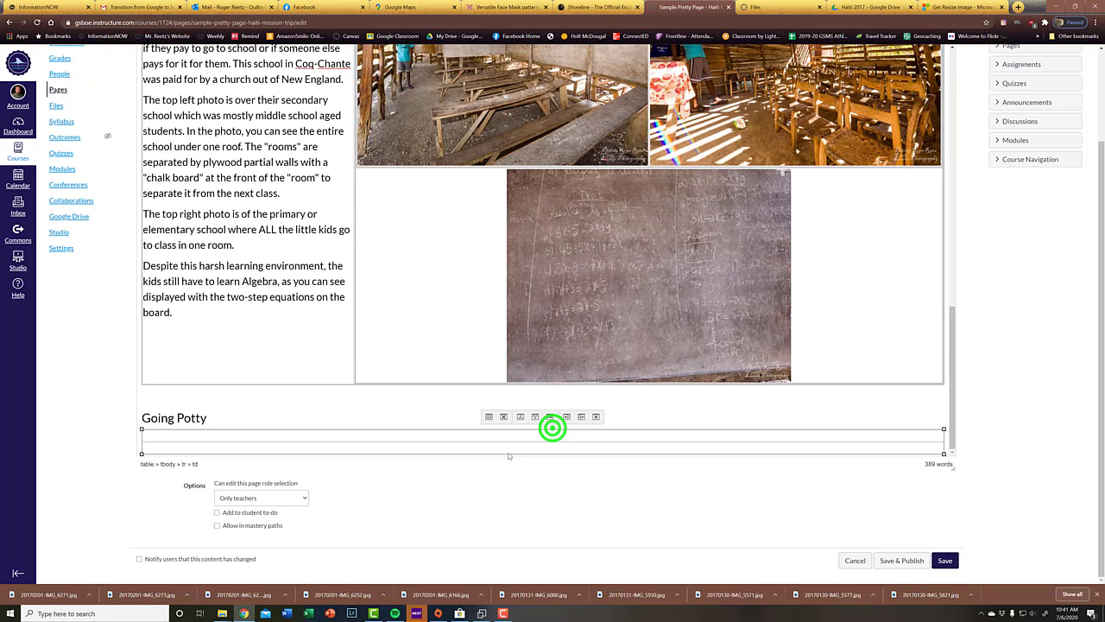
Step: Insert a nested table with two columns and one row into the lower row of the "Going Potty" table
{"action": "left_click", "coordinate": [418, 446]}
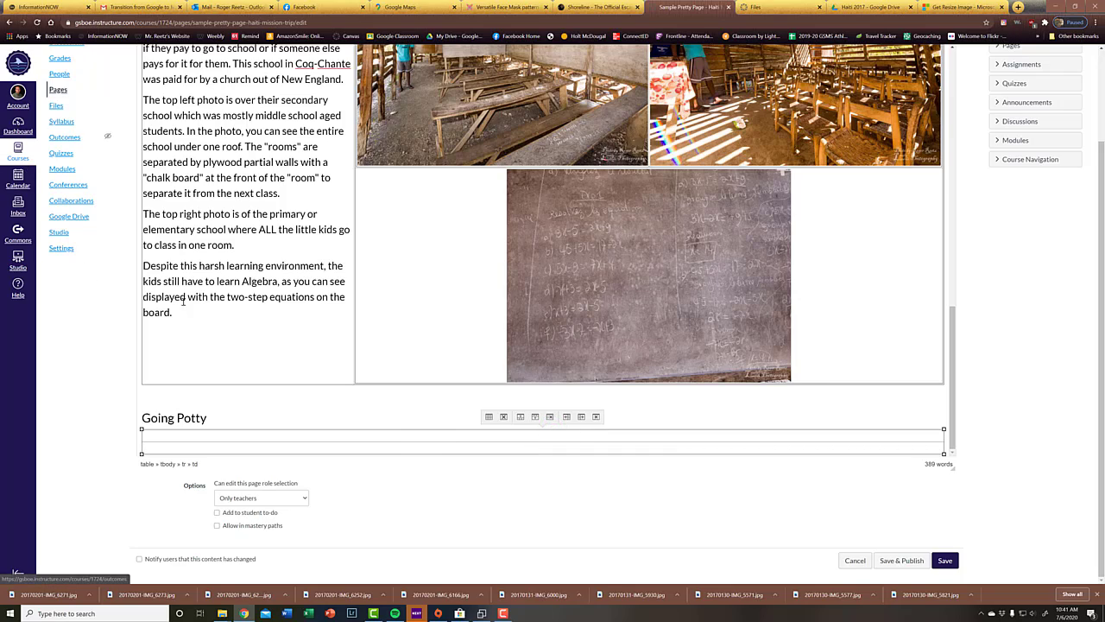
{"action": "scroll", "coordinate": [204, 261], "scroll_direction": "up", "scroll_amount": 15}
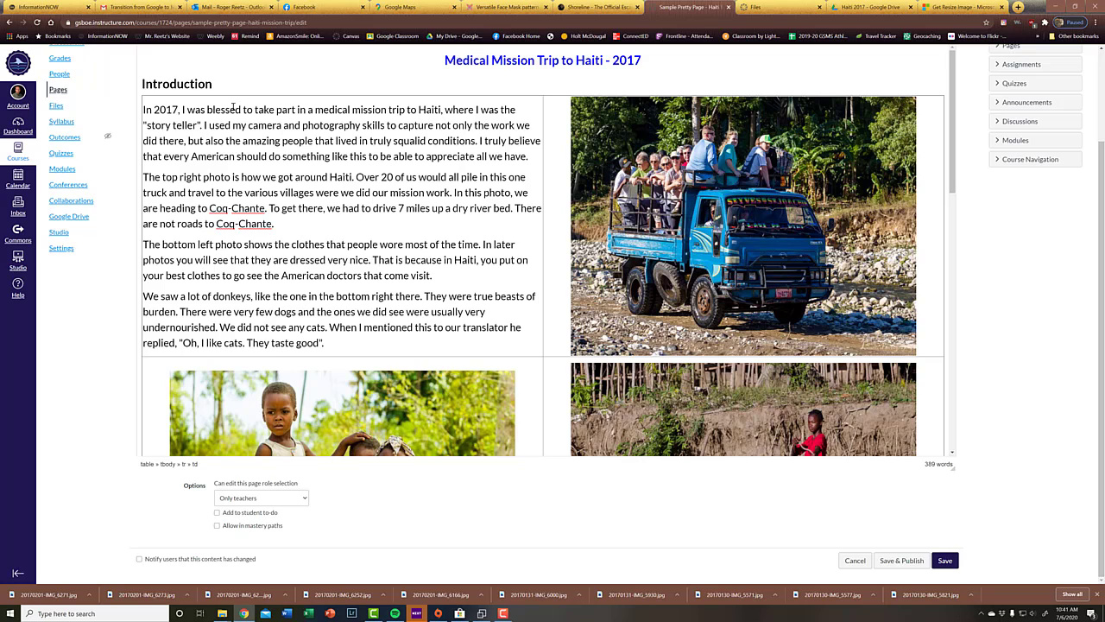
{"action": "scroll", "coordinate": [235, 116], "scroll_direction": "up", "scroll_amount": 2}
{"action": "left_click", "coordinate": [146, 148]}
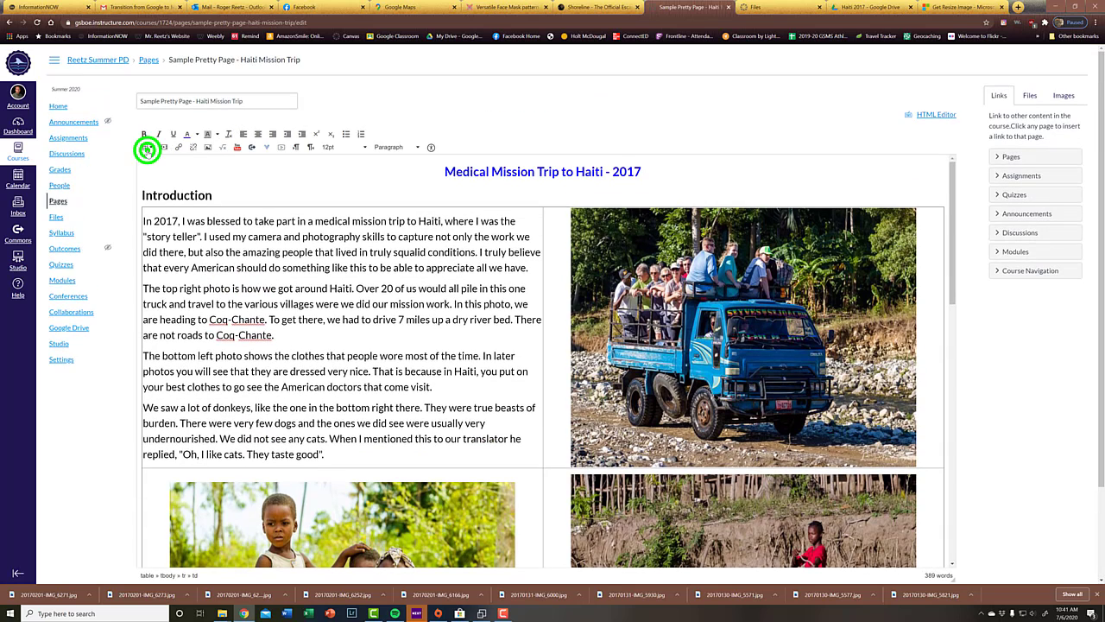
{"action": "left_click", "coordinate": [211, 160]}
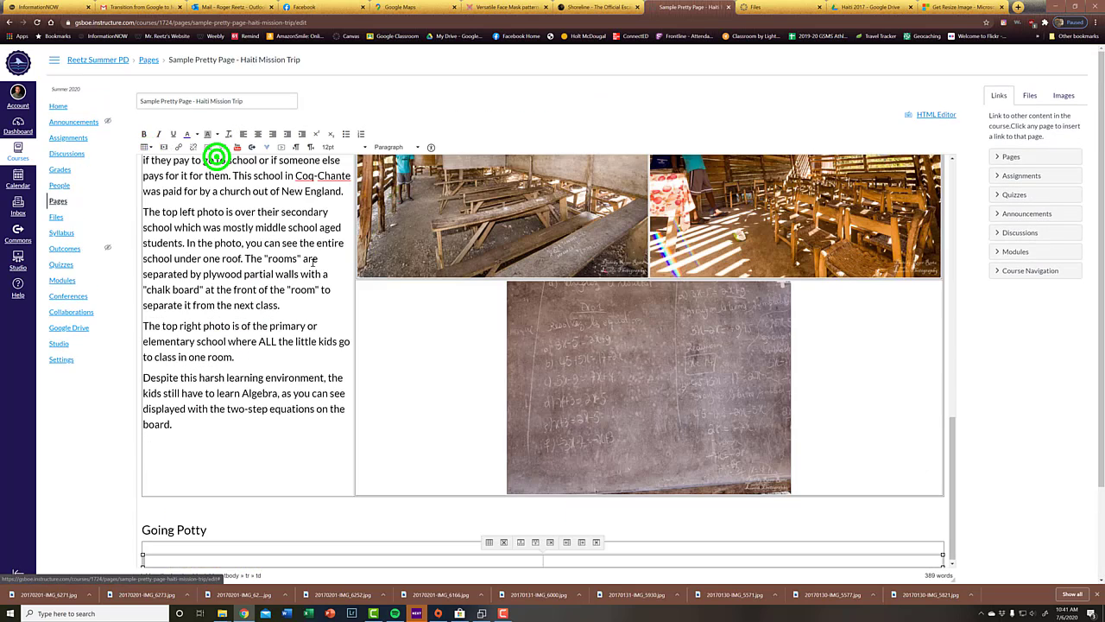
{"action": "scroll", "coordinate": [562, 499], "scroll_direction": "down", "scroll_amount": 2}
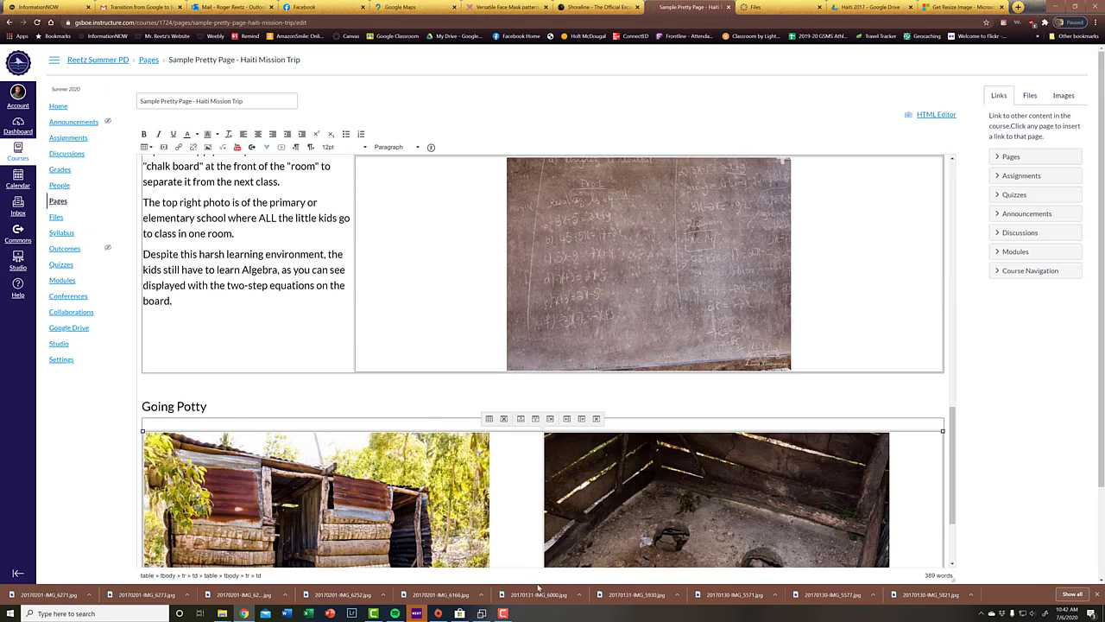
Step: Center the outhouse exterior photo and the outhouse floor photo within their cells
{"action": "left_click", "coordinate": [414, 516]}
{"action": "left_click", "coordinate": [257, 135]}
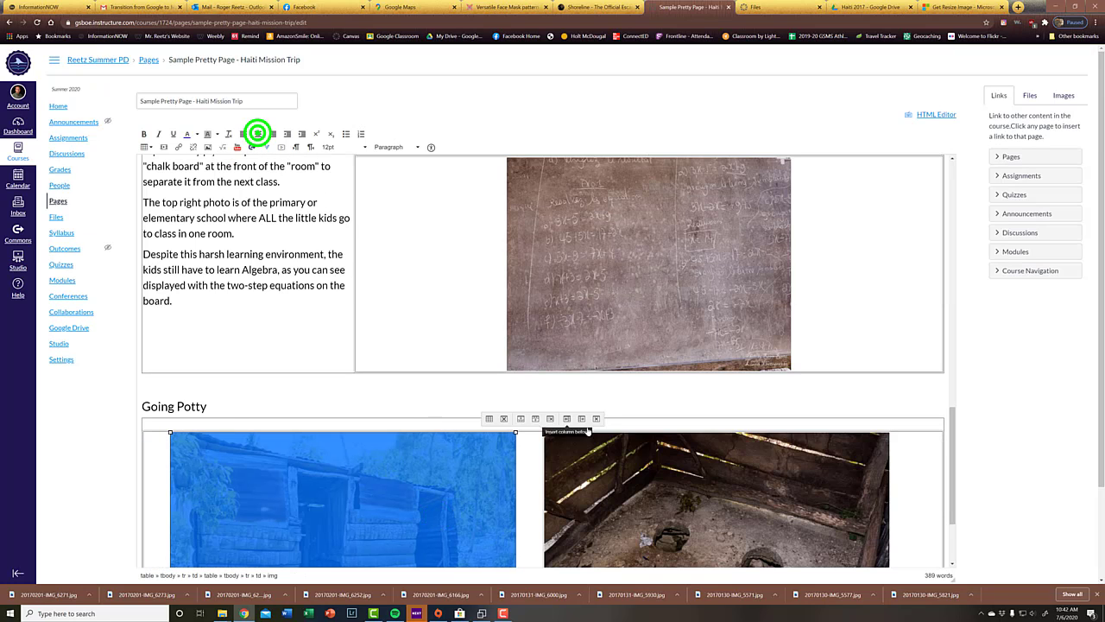
{"action": "left_click", "coordinate": [643, 481]}
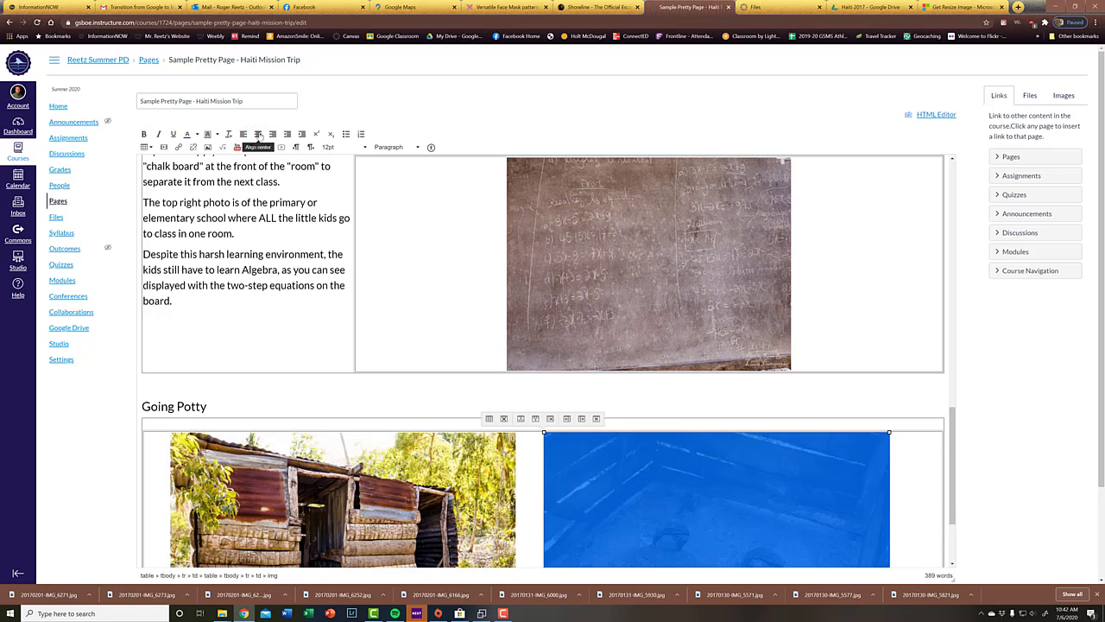
{"action": "left_click", "coordinate": [257, 135]}
Step: Set the row above the restroom photos to 18pt and enter the school restroom paragraph starting "Anyone who has ever raised boys"
{"action": "left_click", "coordinate": [439, 423]}
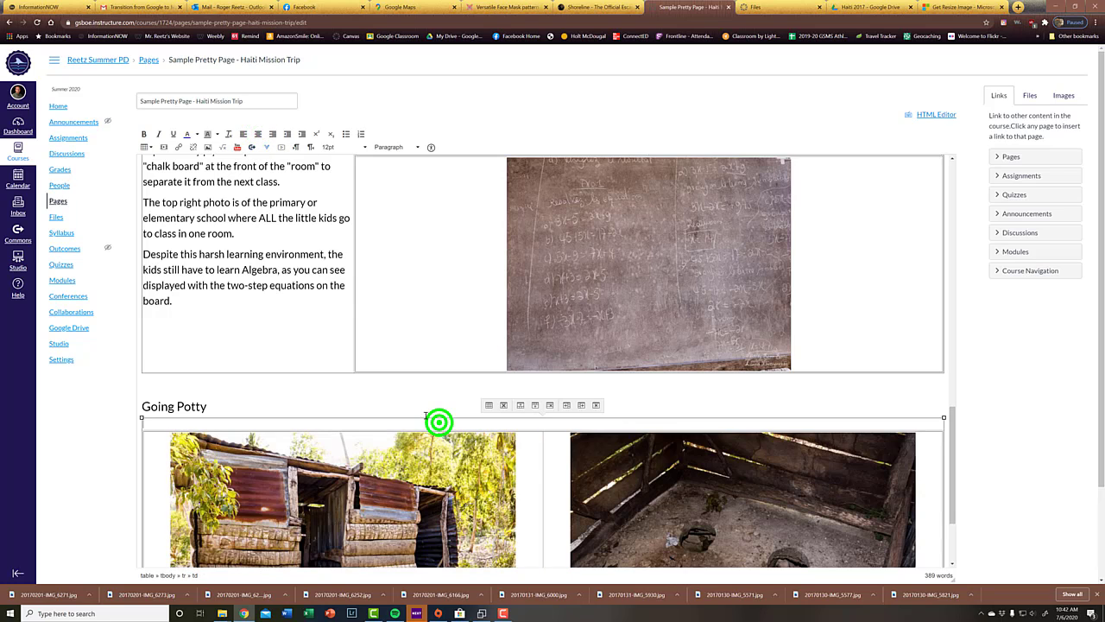
{"action": "left_click", "coordinate": [365, 147]}
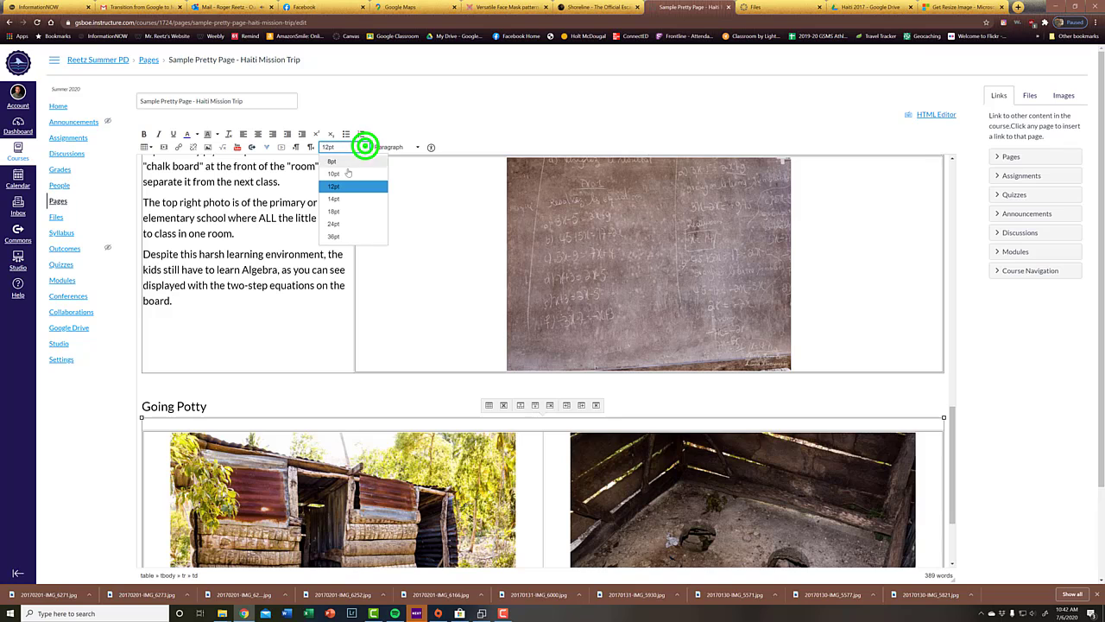
{"action": "left_click", "coordinate": [335, 212]}
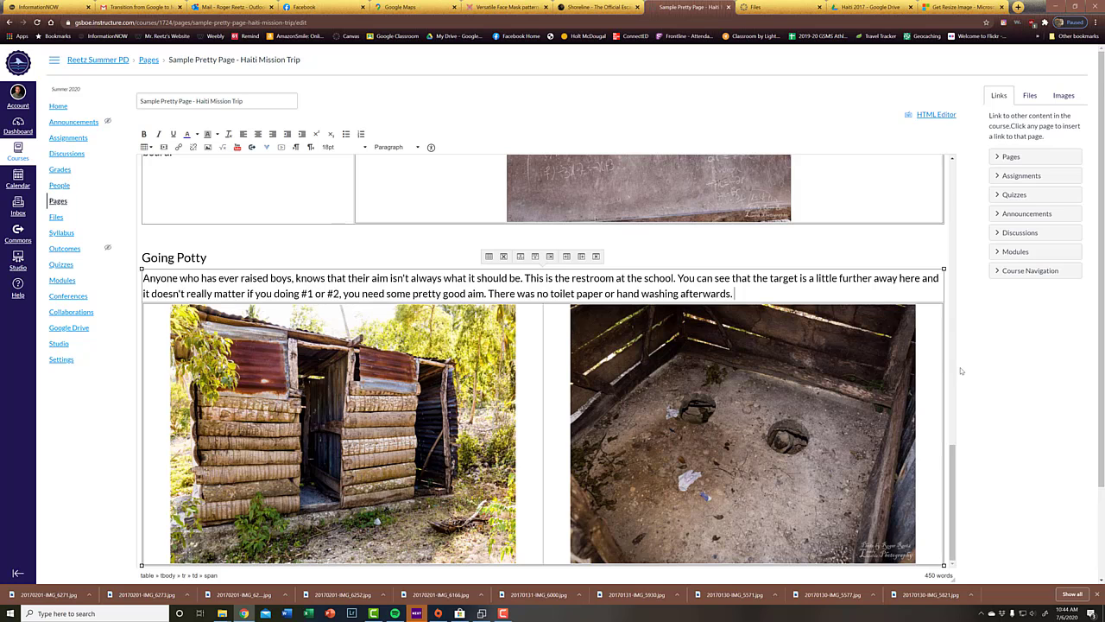
{"action": "scroll", "coordinate": [960, 370], "scroll_direction": "down", "scroll_amount": 3}
{"action": "left_click", "coordinate": [933, 390]}
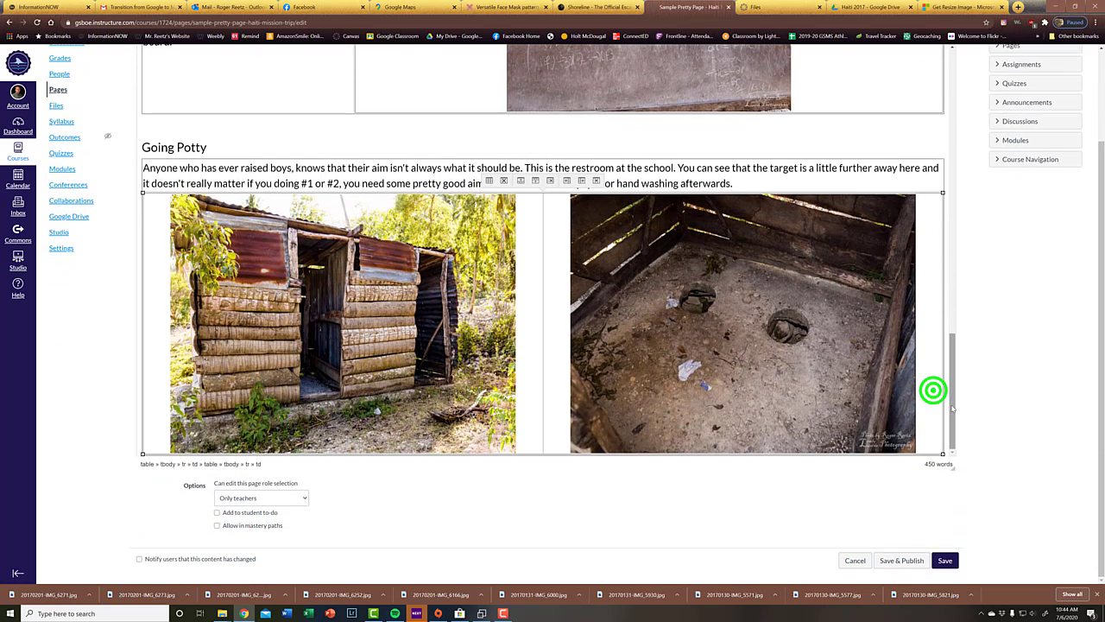
{"action": "key", "text": "Return"}
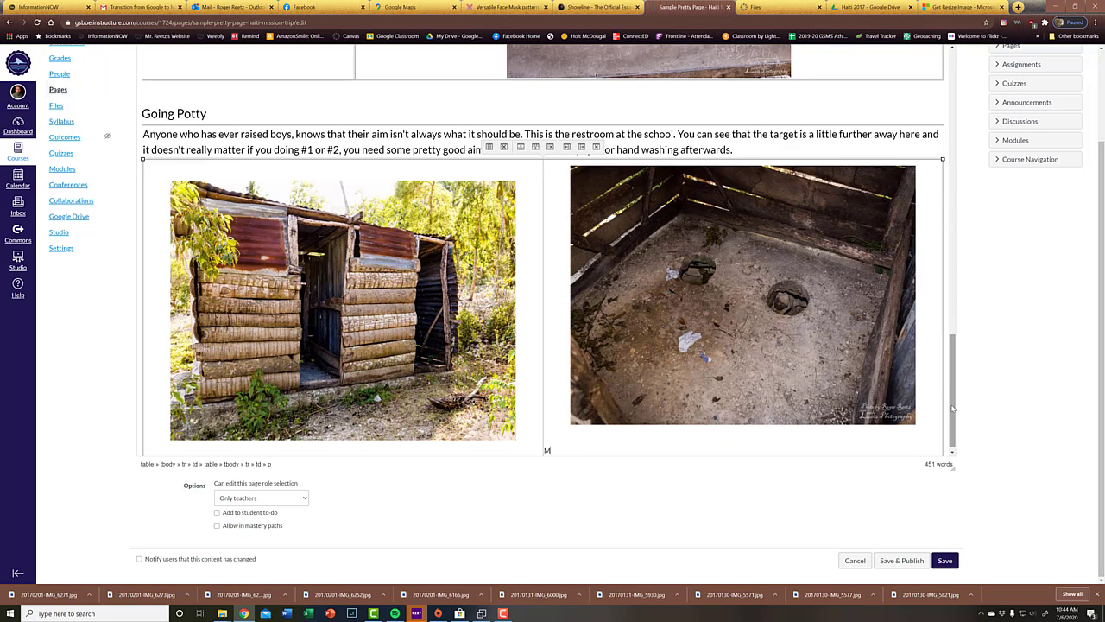
{"action": "key", "text": "BackSpace"}
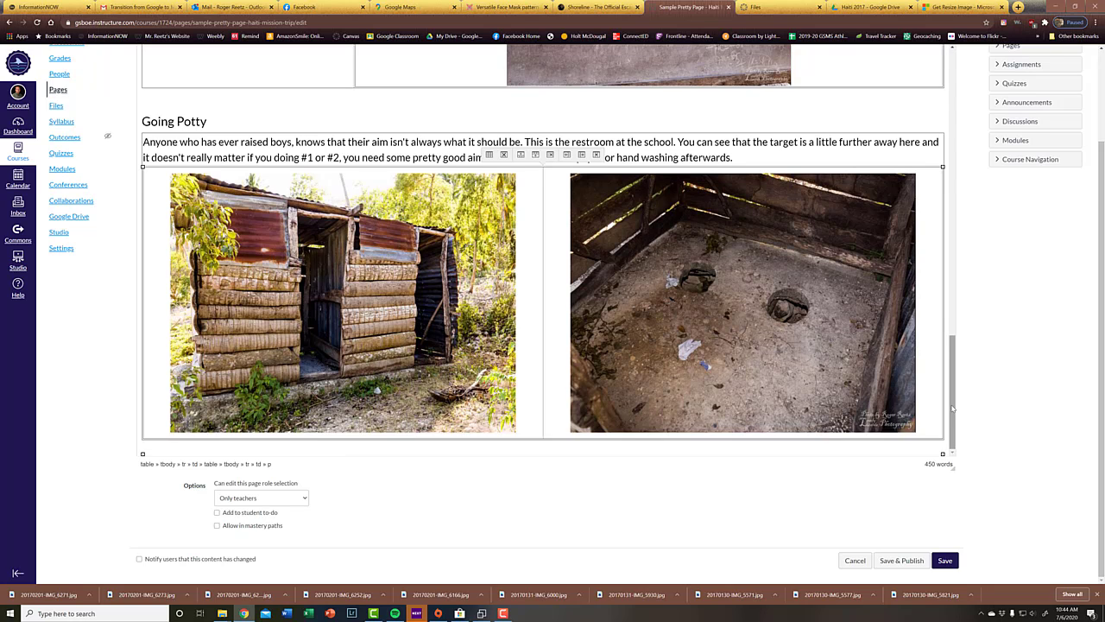
Step: Add a blank line below the nested restroom photo table and set that line to bold Header 2
{"action": "left_click", "coordinate": [920, 399]}
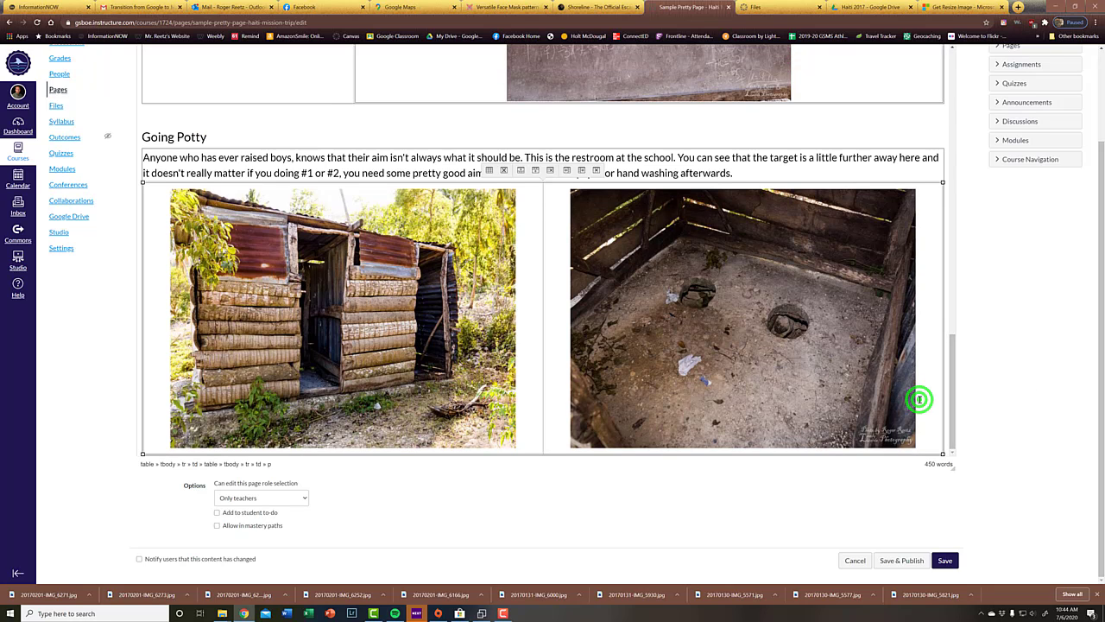
{"action": "key", "text": "Down"}
{"action": "key", "text": "Return"}
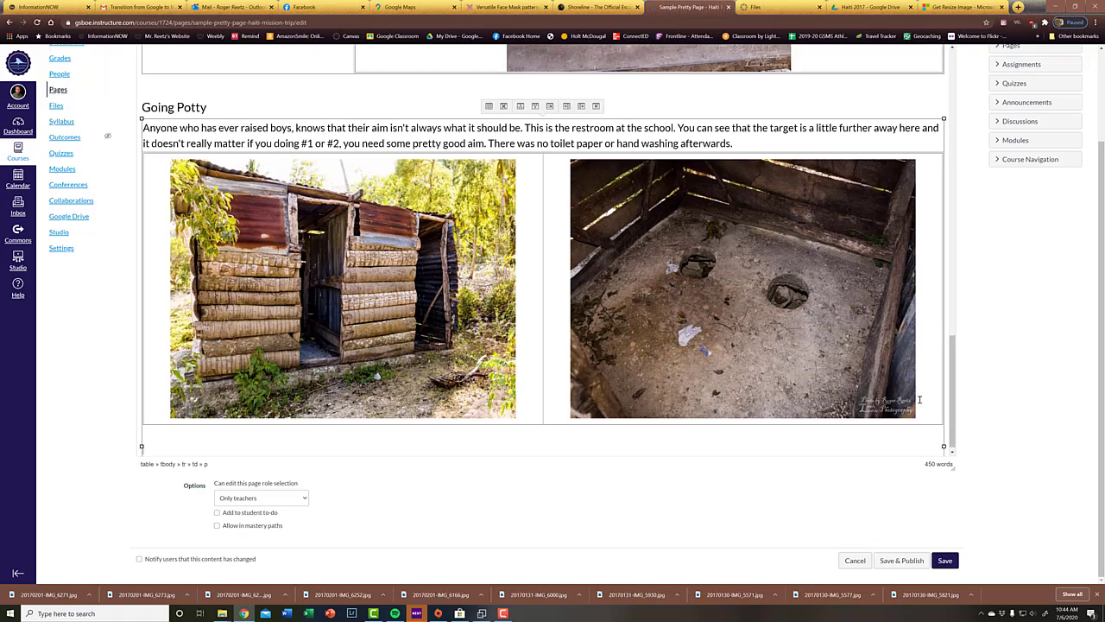
{"action": "scroll", "coordinate": [795, 264], "scroll_direction": "up", "scroll_amount": 15}
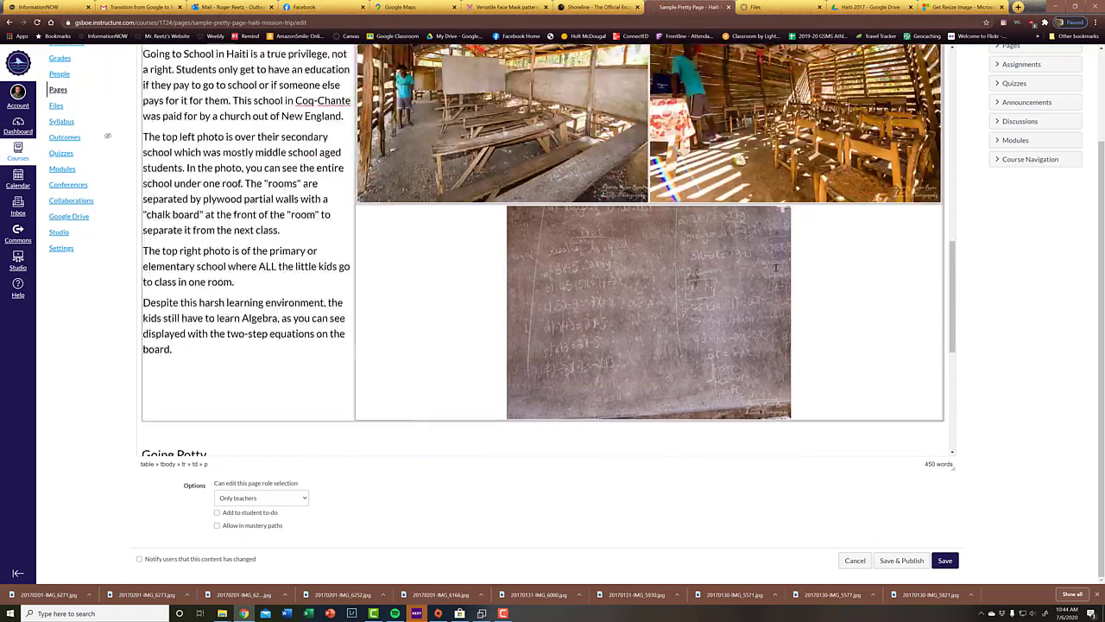
{"action": "scroll", "coordinate": [656, 95], "scroll_direction": "up", "scroll_amount": 3}
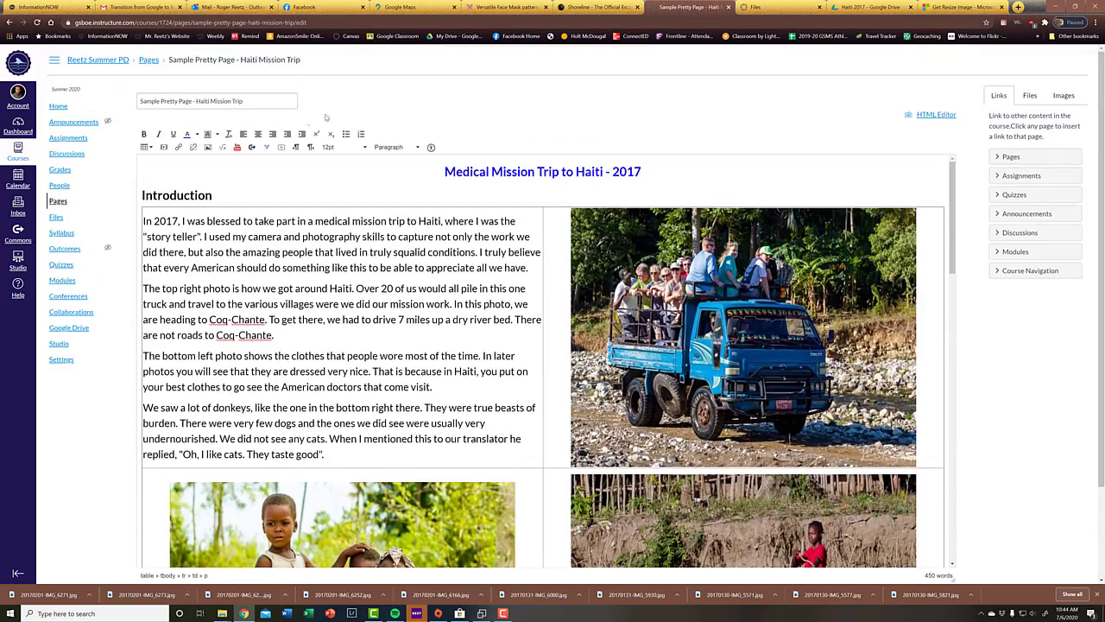
{"action": "left_click", "coordinate": [384, 147]}
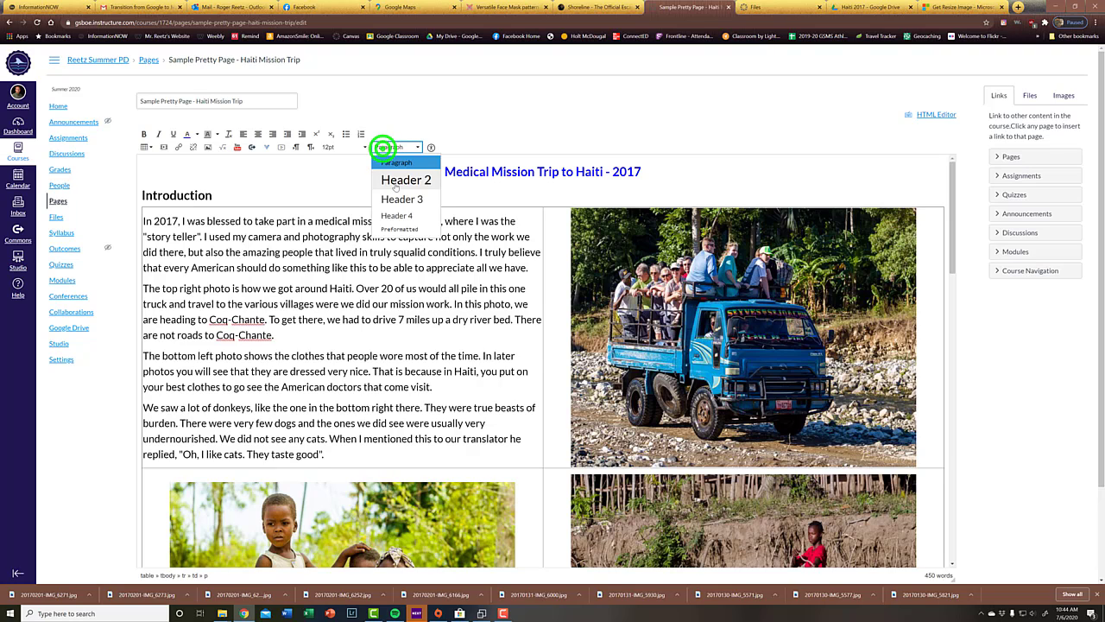
{"action": "left_click", "coordinate": [394, 182]}
{"action": "left_click", "coordinate": [144, 134]}
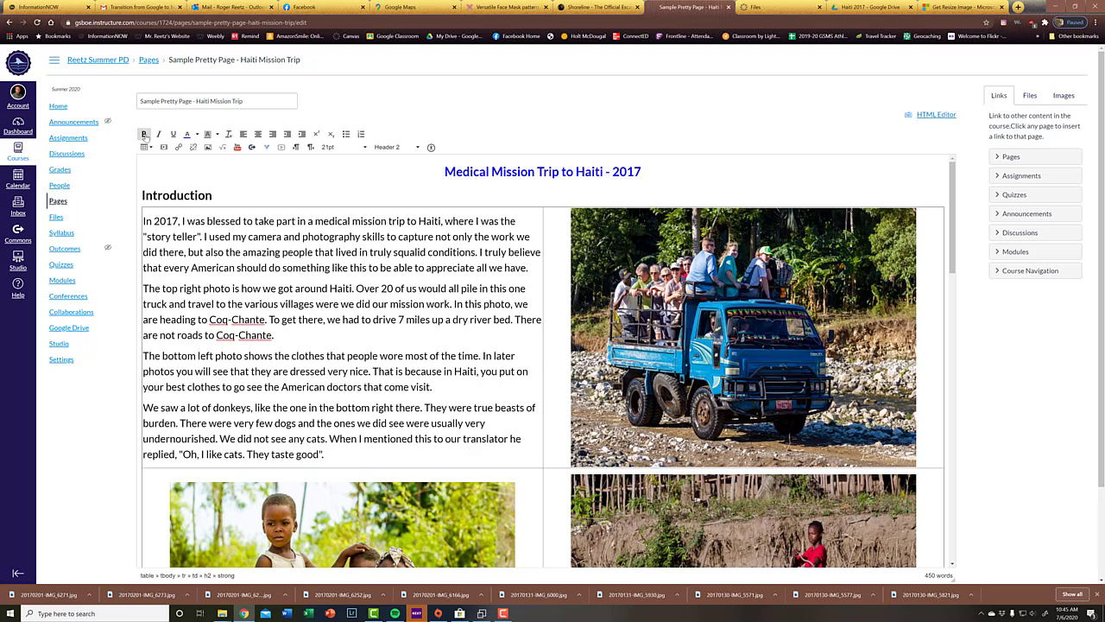
Step: Enter the heading "The Medical Side" on the line below the restroom photos
{"action": "type", "text": "Th"}
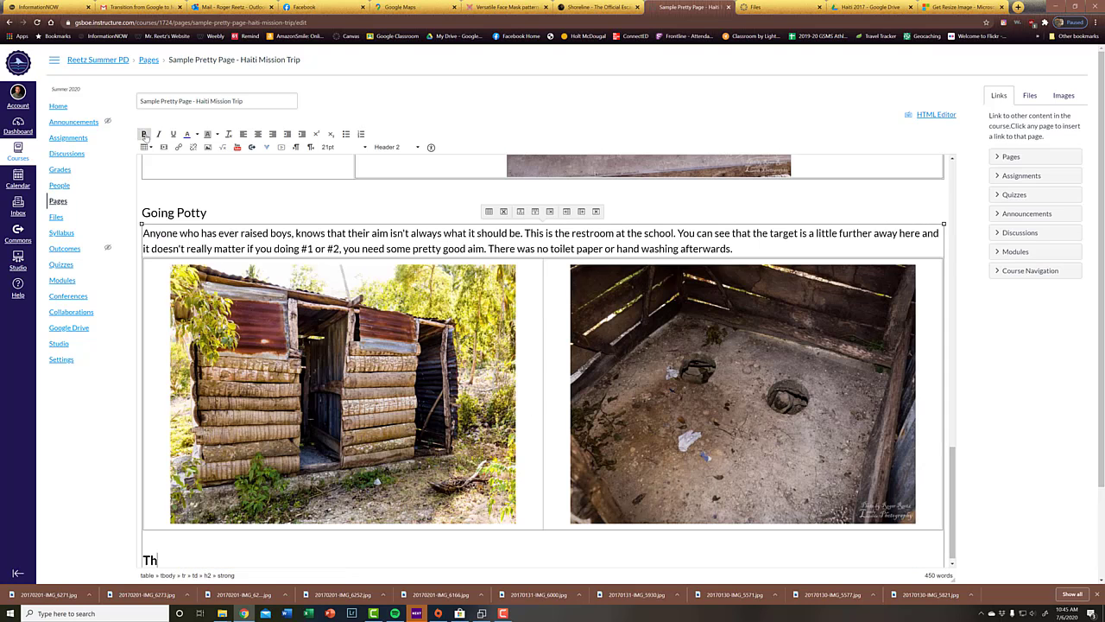
{"action": "type", "text": "e mdMedical Side"}
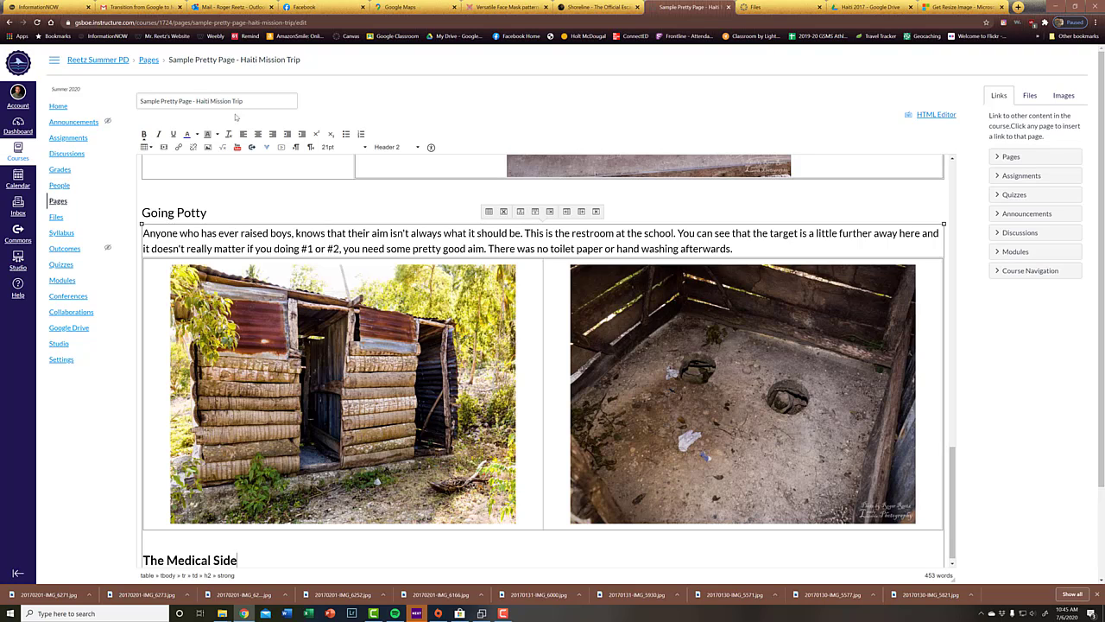
Step: Switch to the File Explorer window showing the Resized folder and look over the resized trip photos
{"action": "left_click", "coordinate": [223, 614]}
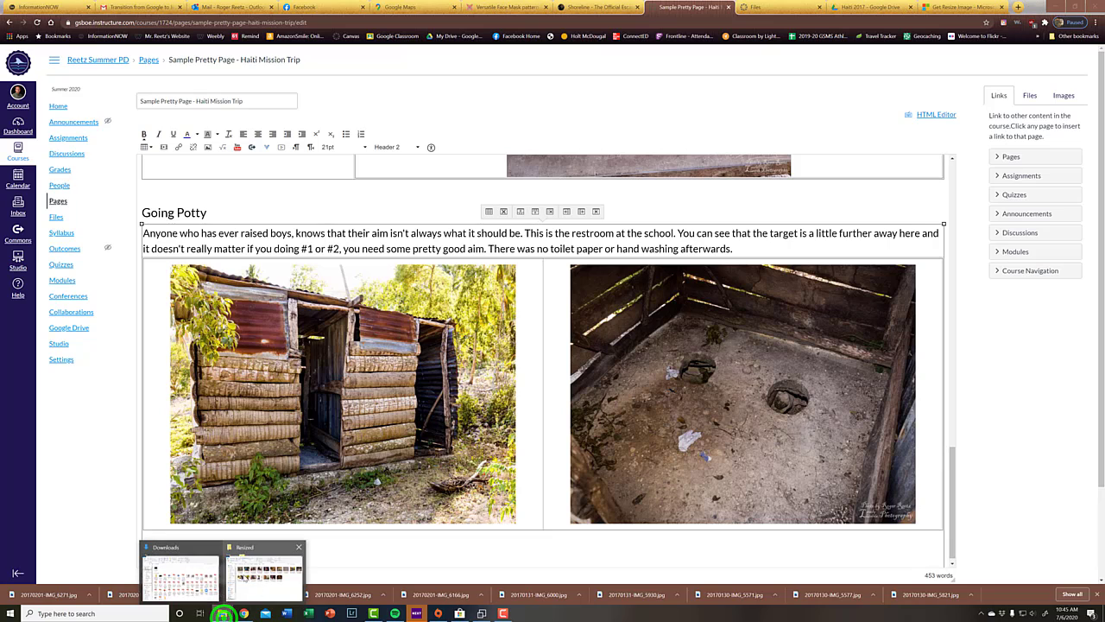
{"action": "left_click", "coordinate": [247, 575]}
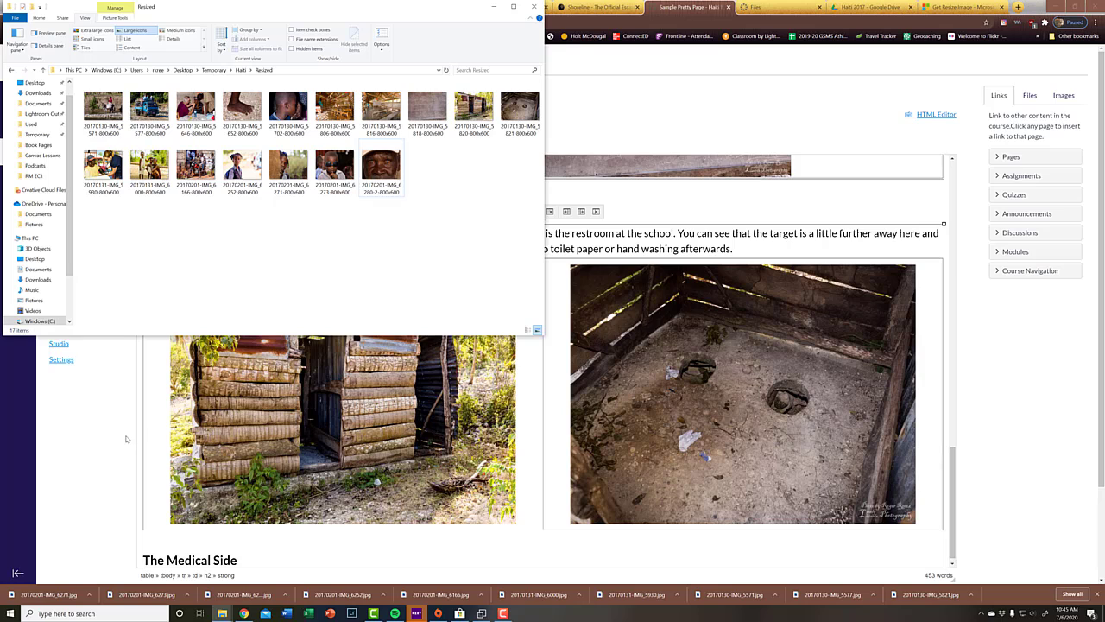
Step: Insert a nested table with three columns and one row on a new line below "The Medical Side" heading
{"action": "left_click", "coordinate": [334, 560]}
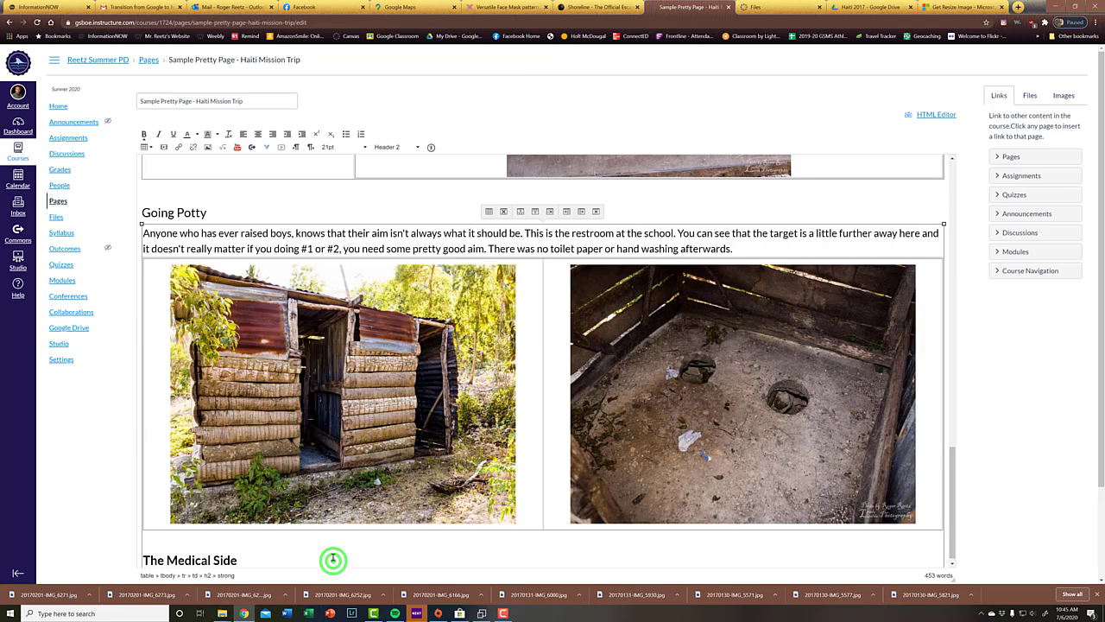
{"action": "key", "text": "Return"}
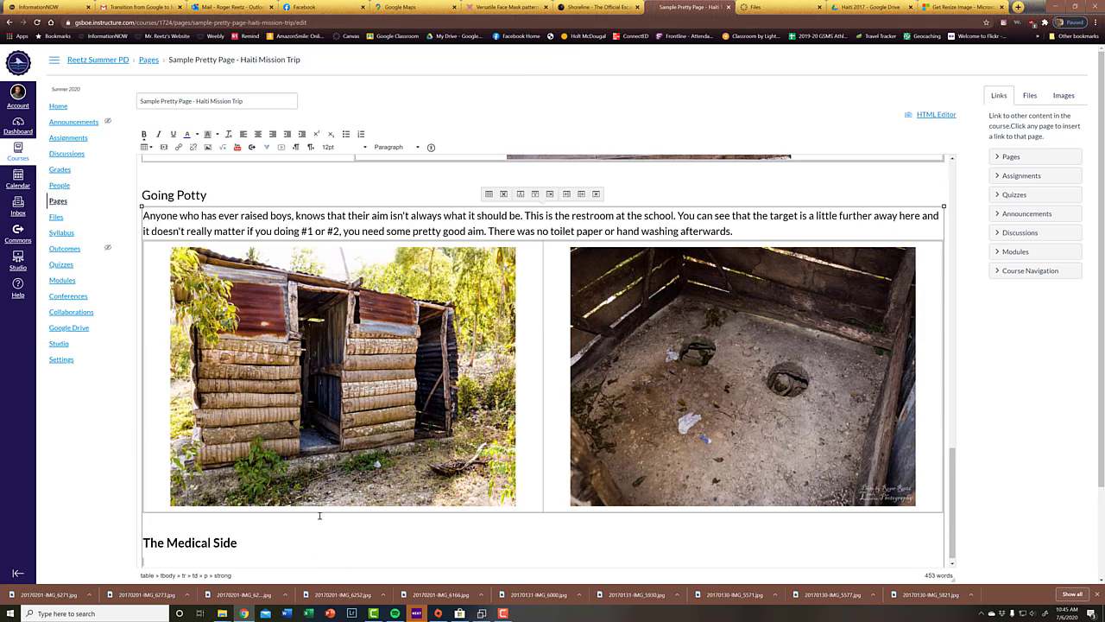
{"action": "left_click", "coordinate": [145, 148]}
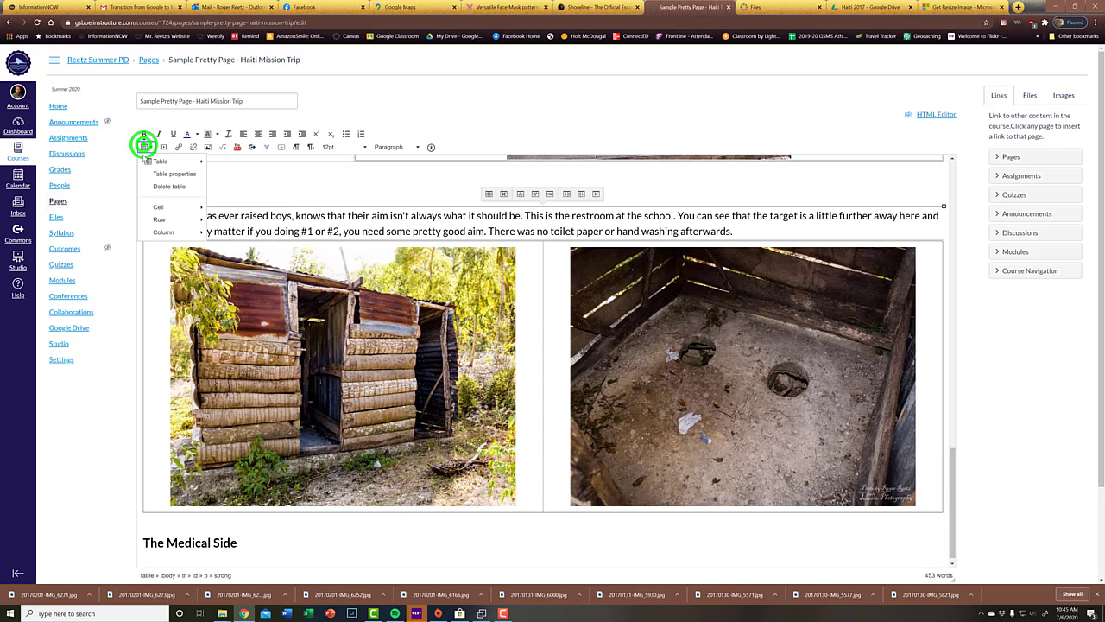
{"action": "left_click", "coordinate": [230, 160]}
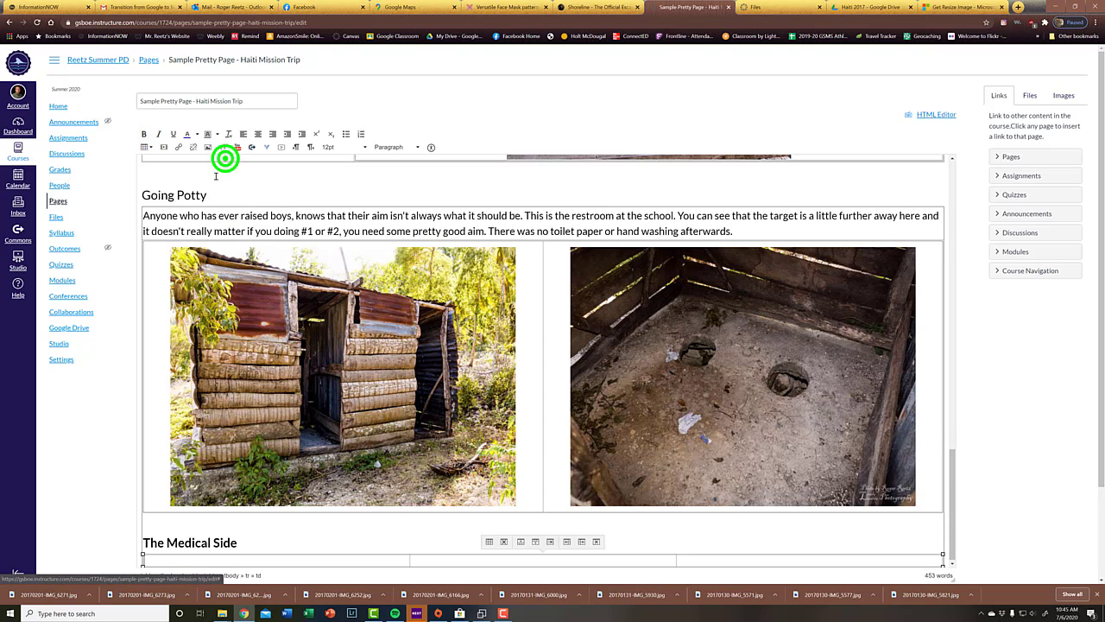
Step: Nest a one-column, two-row table inside the first cell of the table below "The Medical Side"
{"action": "left_click", "coordinate": [282, 556]}
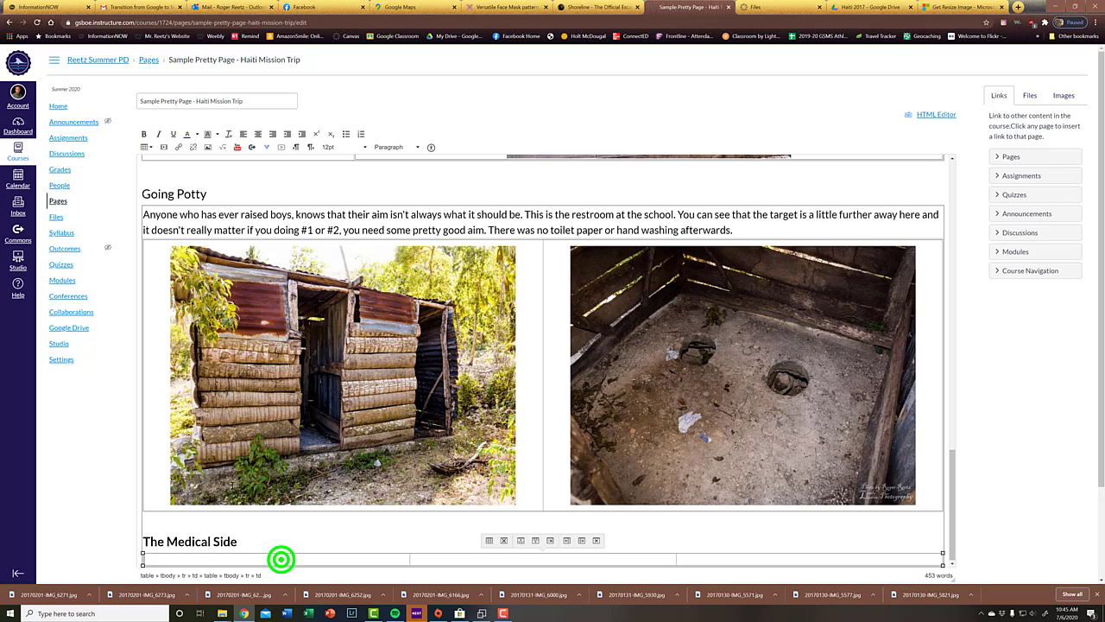
{"action": "left_click", "coordinate": [147, 145]}
{"action": "mouse_move", "coordinate": [160, 161]}
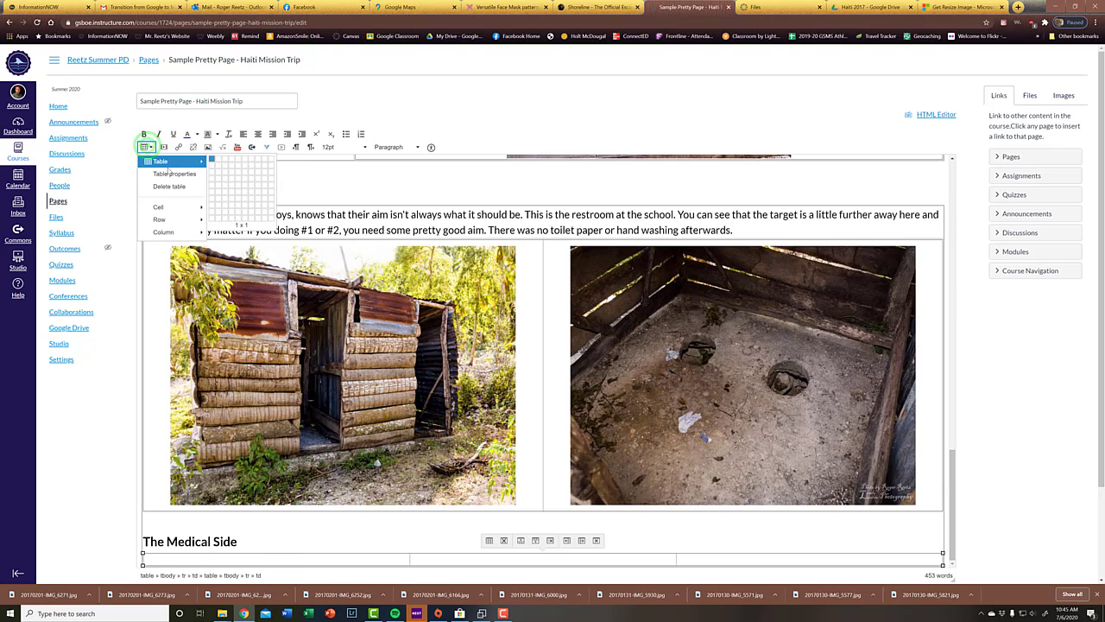
{"action": "left_click", "coordinate": [213, 163]}
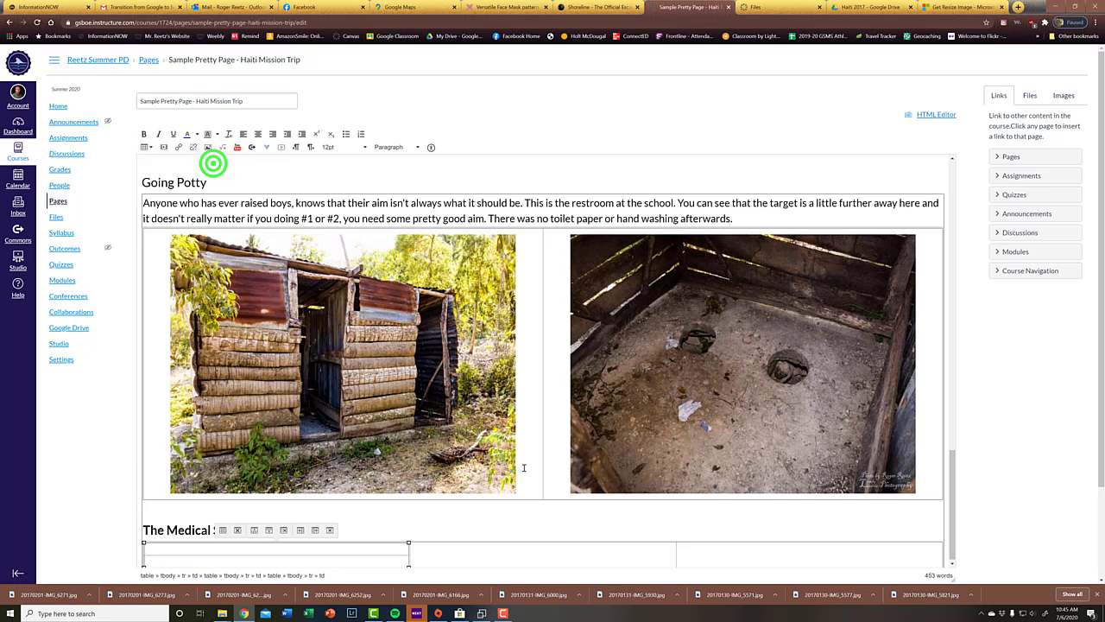
Step: Nest a one-column, three-row table inside the third cell of the table below "The Medical Side"
{"action": "left_click", "coordinate": [747, 557]}
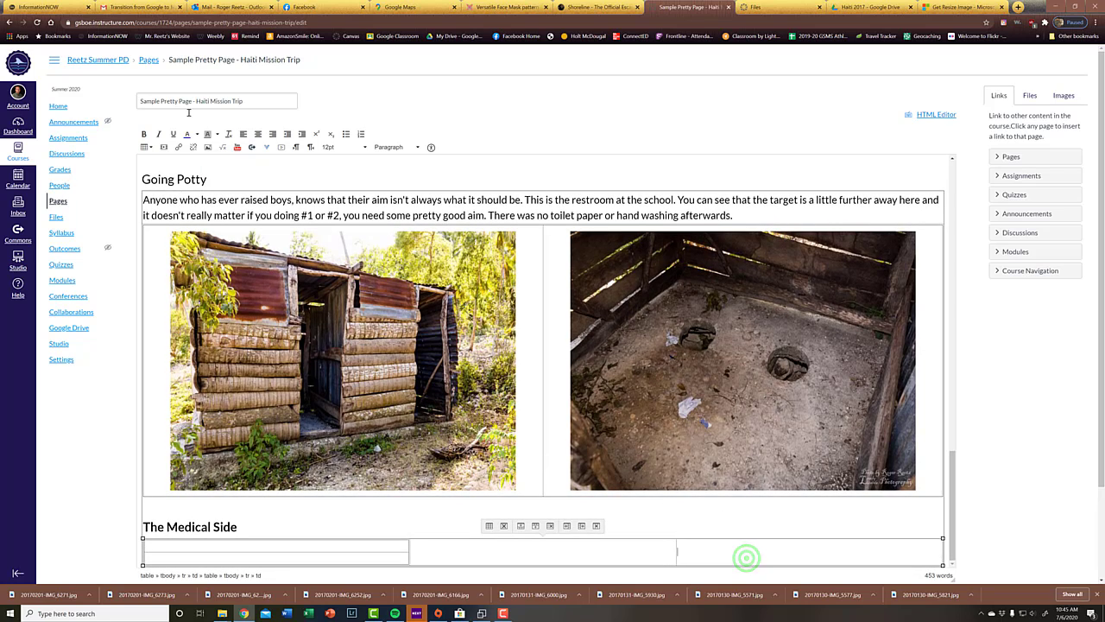
{"action": "left_click", "coordinate": [148, 149]}
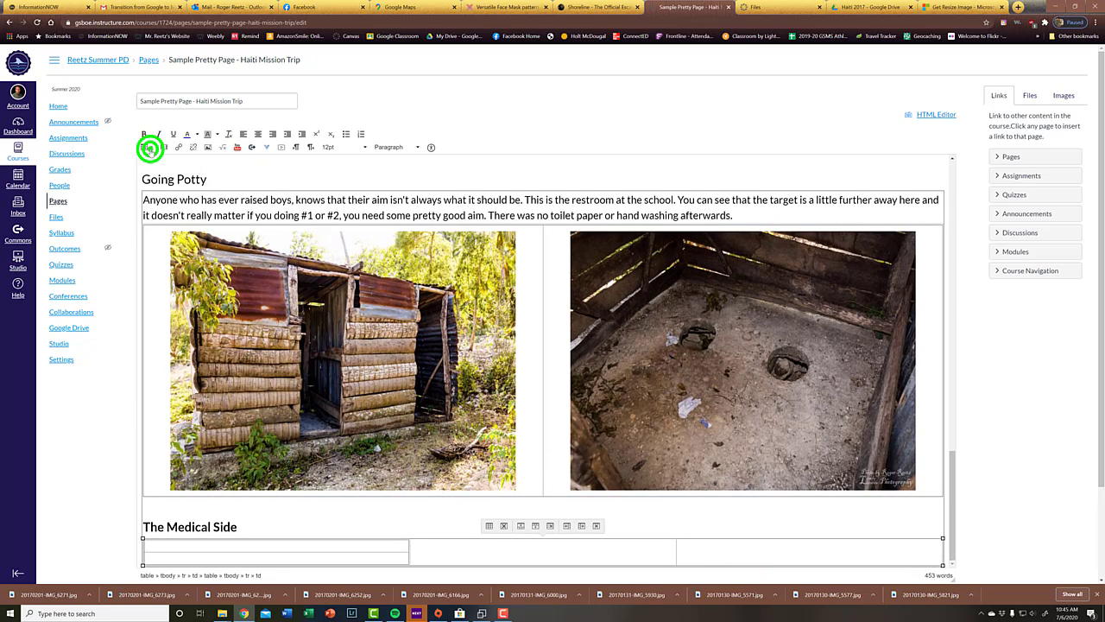
{"action": "mouse_move", "coordinate": [160, 161]}
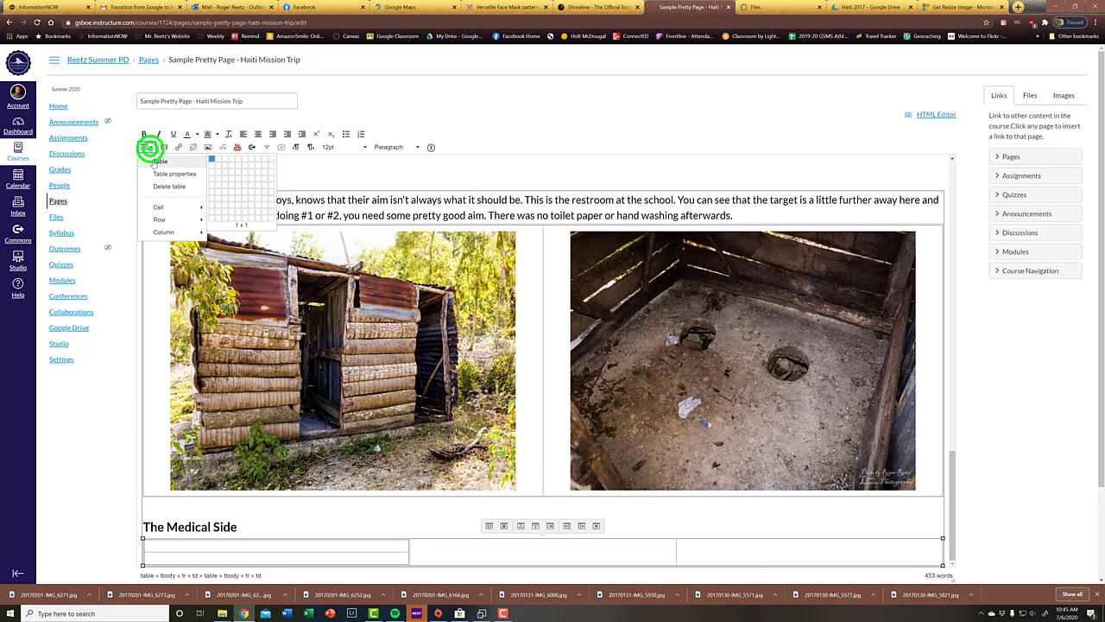
{"action": "left_click", "coordinate": [211, 171]}
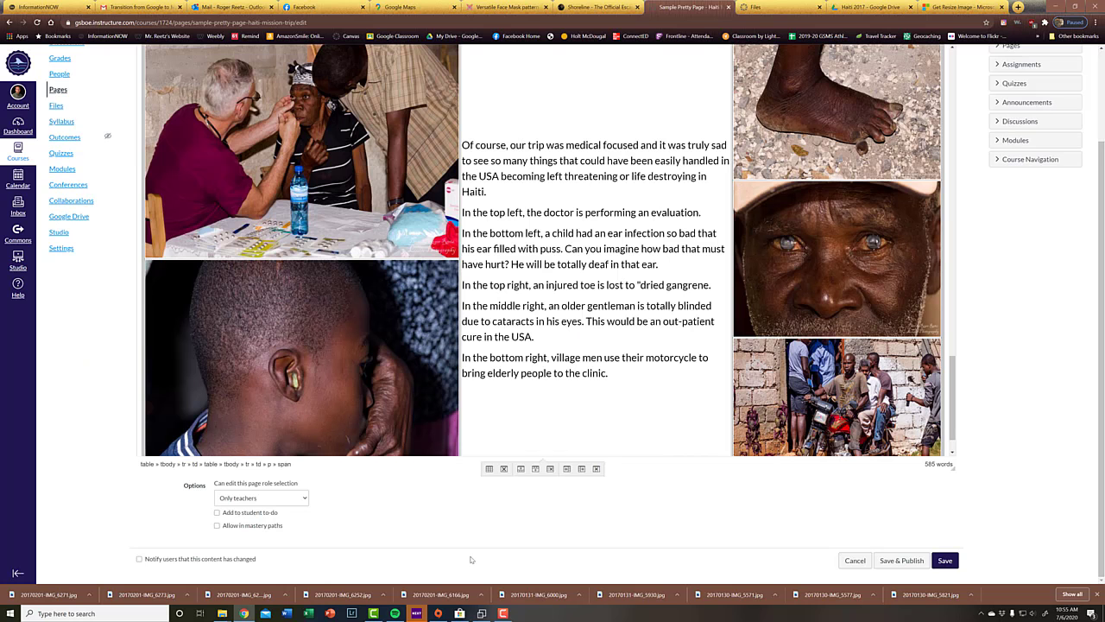
Step: Add a new line below the medical photo table and enter "The Children of Haiti" as a bold Header 2 heading
{"action": "scroll", "coordinate": [471, 559], "scroll_direction": "up", "scroll_amount": 3}
{"action": "scroll", "coordinate": [509, 522], "scroll_direction": "up", "scroll_amount": 2}
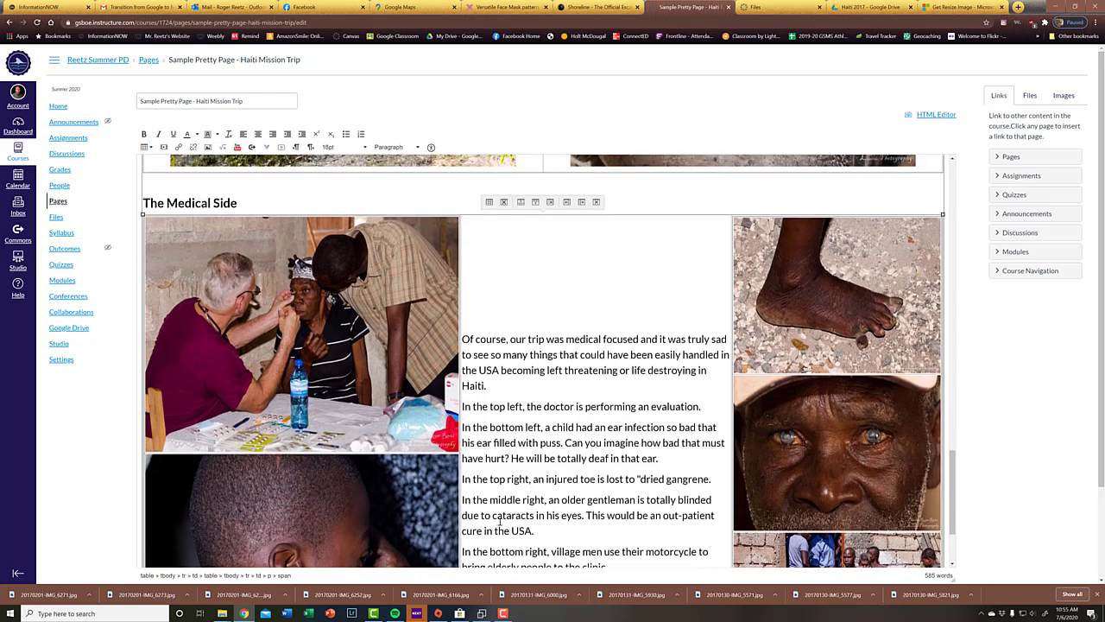
{"action": "scroll", "coordinate": [501, 510], "scroll_direction": "down", "scroll_amount": 3}
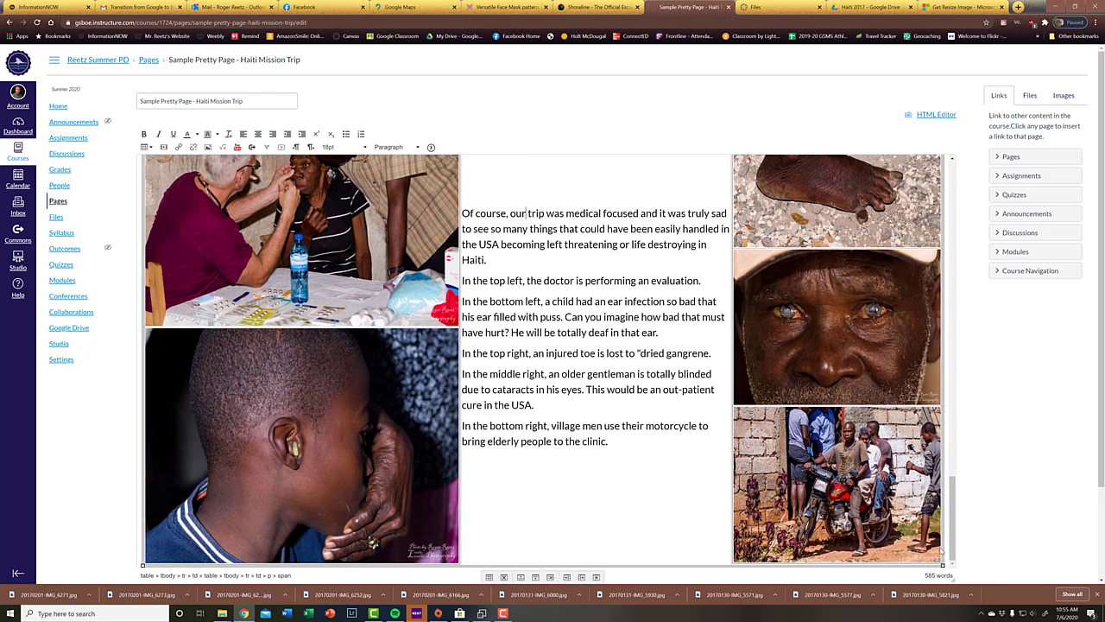
{"action": "left_click", "coordinate": [946, 546]}
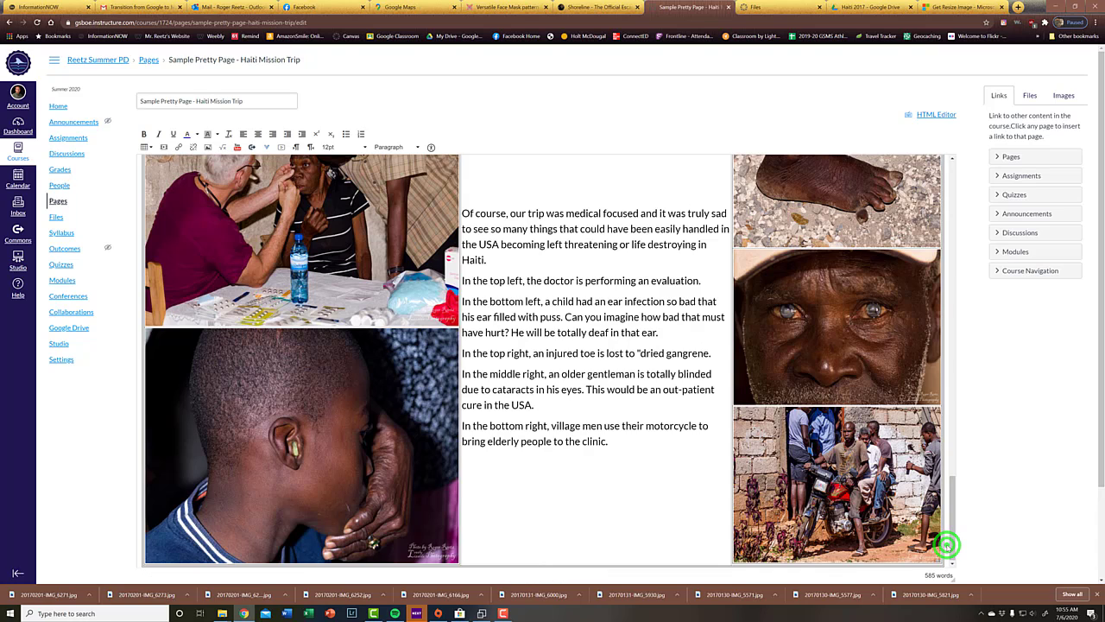
{"action": "key", "text": "Return"}
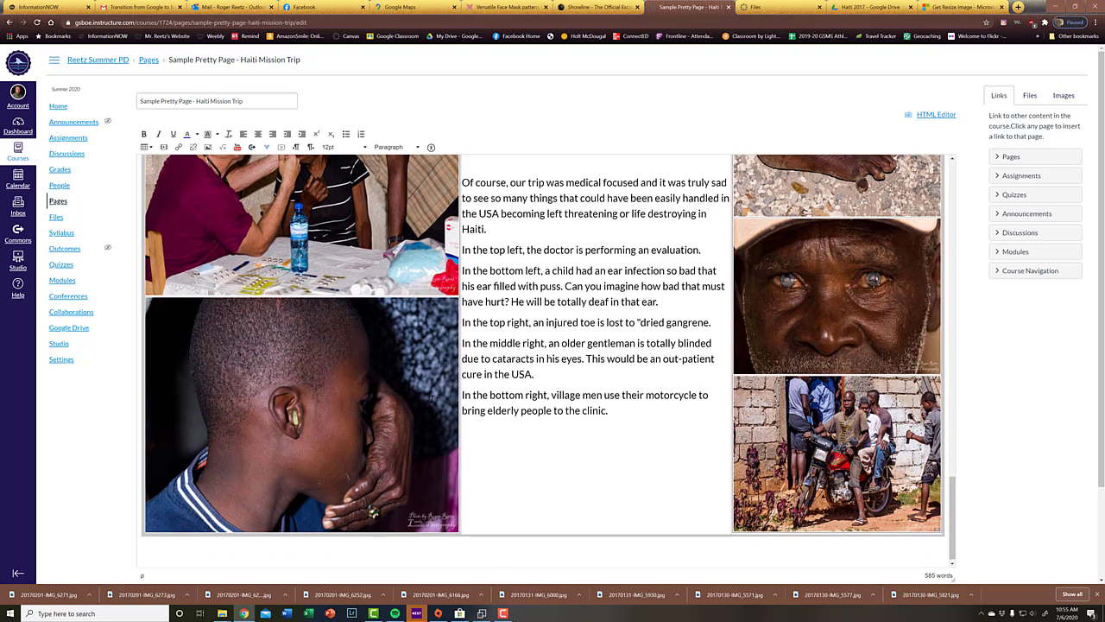
{"action": "left_click", "coordinate": [386, 147]}
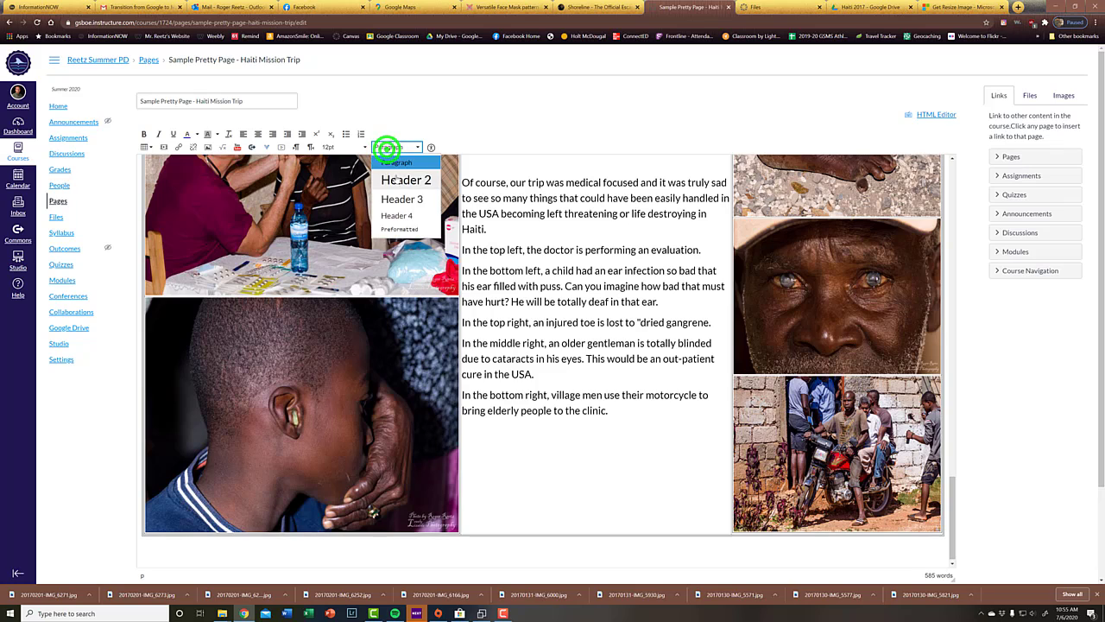
{"action": "left_click", "coordinate": [395, 178]}
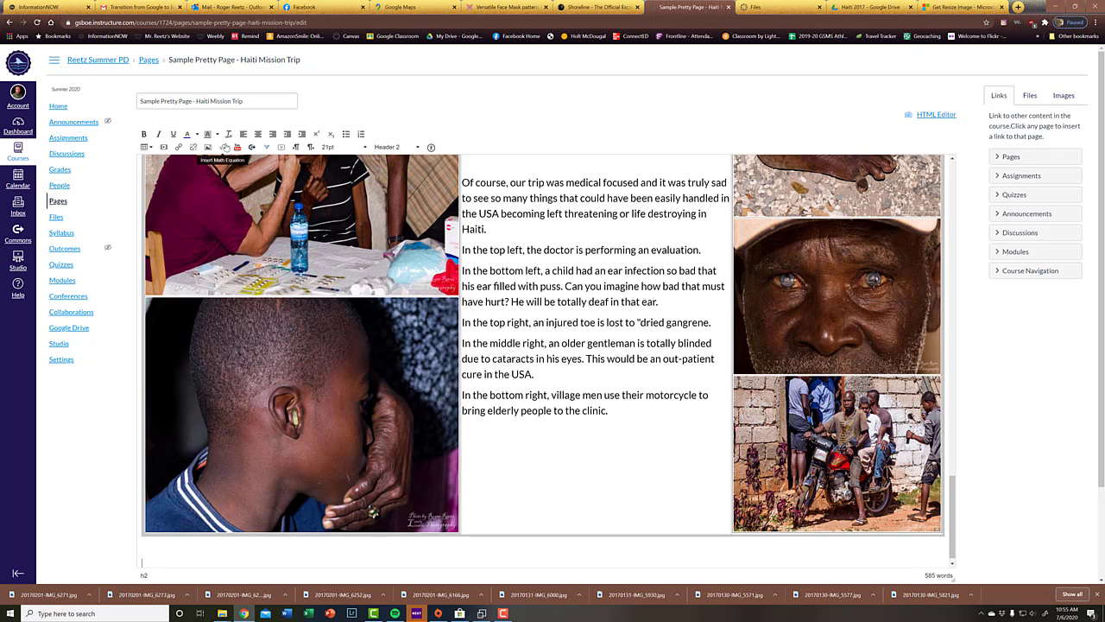
{"action": "type", "text": "The Children of Haiti"}
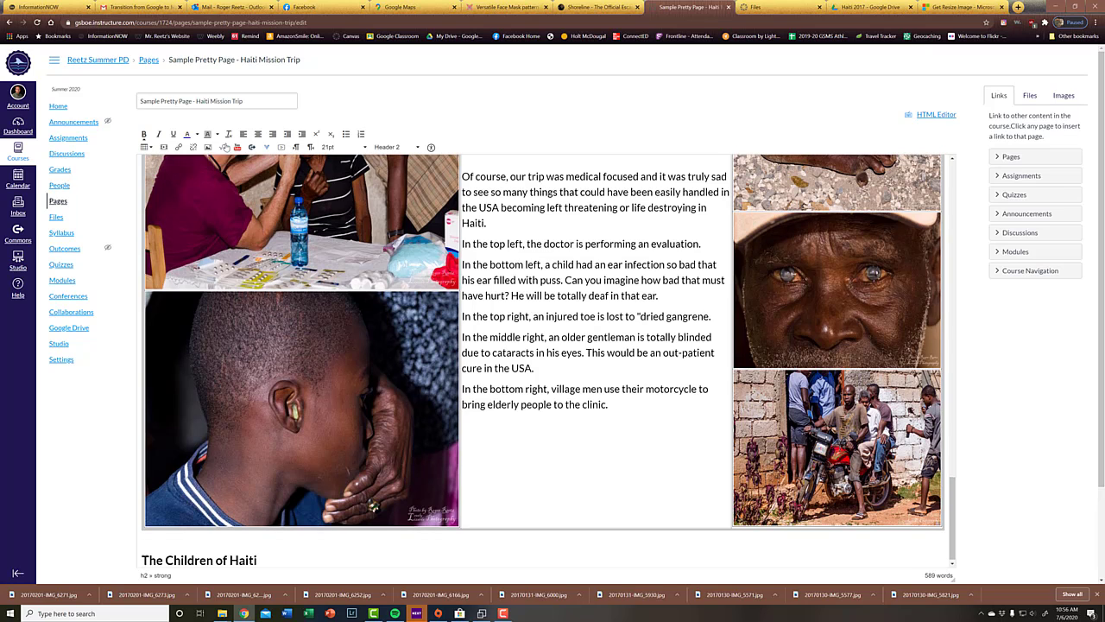
{"action": "key", "text": "Return"}
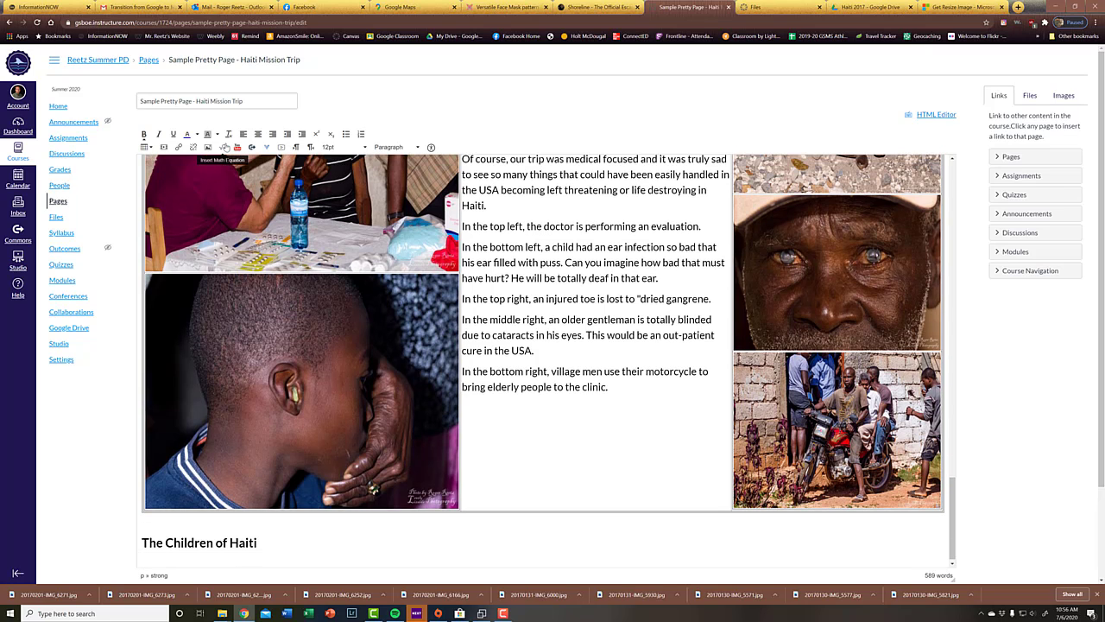
Step: Insert a table with one column and two rows below "The Children of Haiti" heading
{"action": "scroll", "coordinate": [191, 183], "scroll_direction": "up", "scroll_amount": 2}
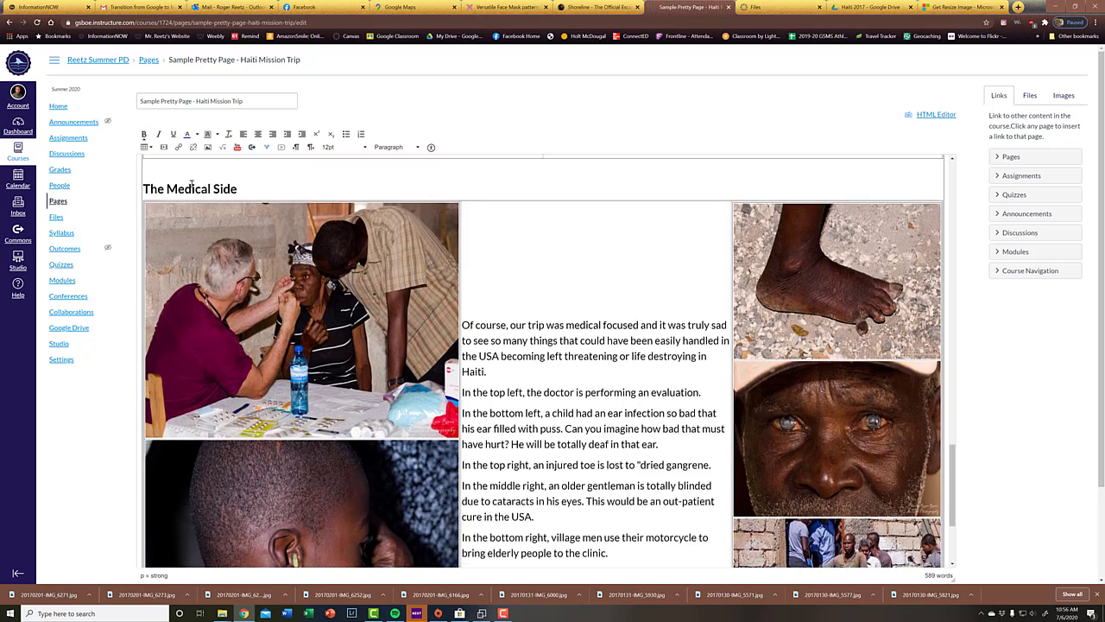
{"action": "scroll", "coordinate": [192, 183], "scroll_direction": "down", "scroll_amount": 2}
{"action": "left_click", "coordinate": [147, 147]}
{"action": "mouse_move", "coordinate": [172, 162]}
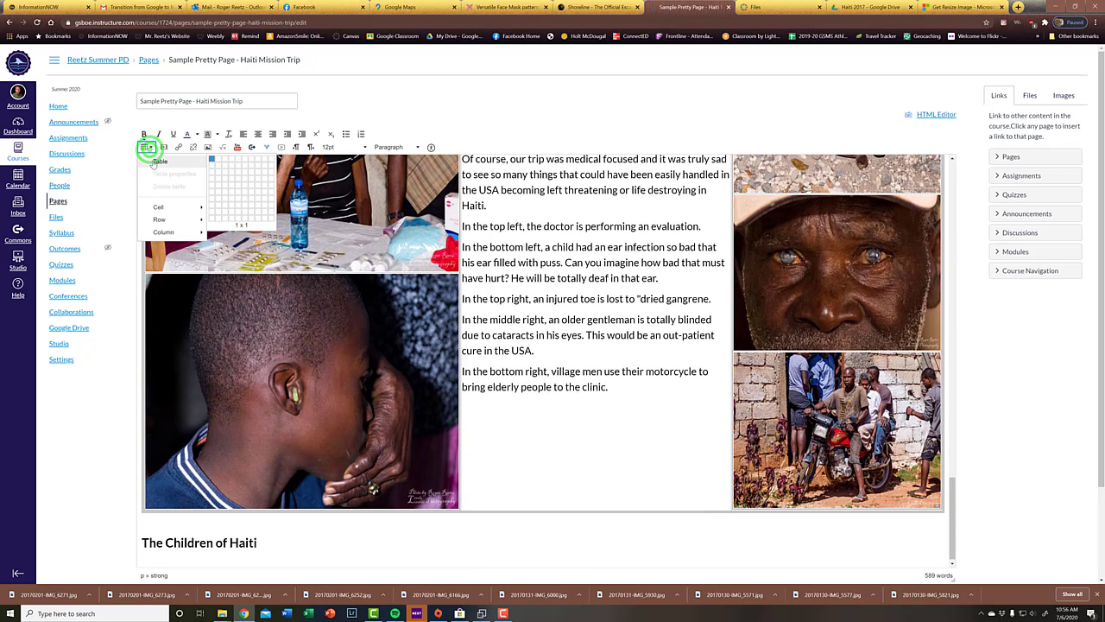
{"action": "left_click", "coordinate": [209, 164]}
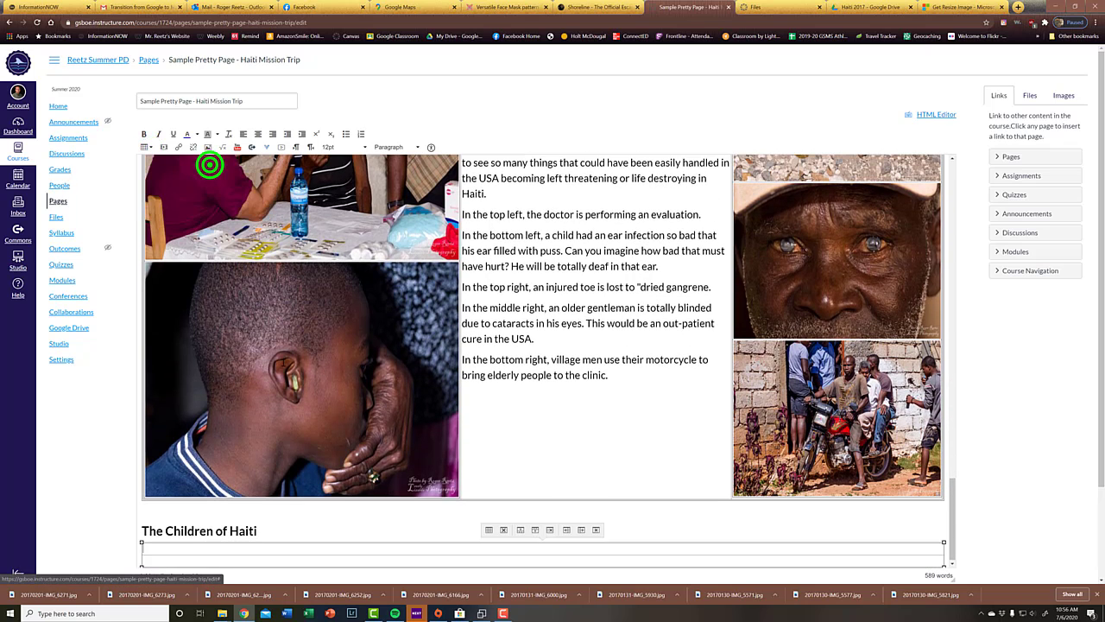
Step: Nest a three-column, one-row table inside the second row of the table below "The Children of Haiti"
{"action": "left_click", "coordinate": [423, 559]}
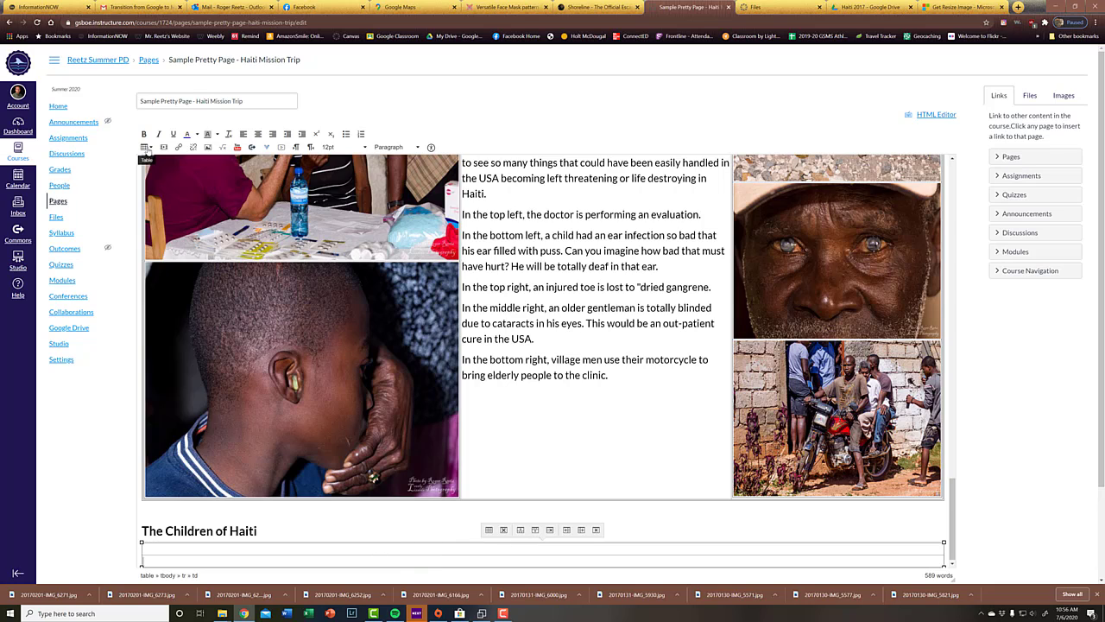
{"action": "left_click", "coordinate": [147, 147]}
{"action": "mouse_move", "coordinate": [152, 162]}
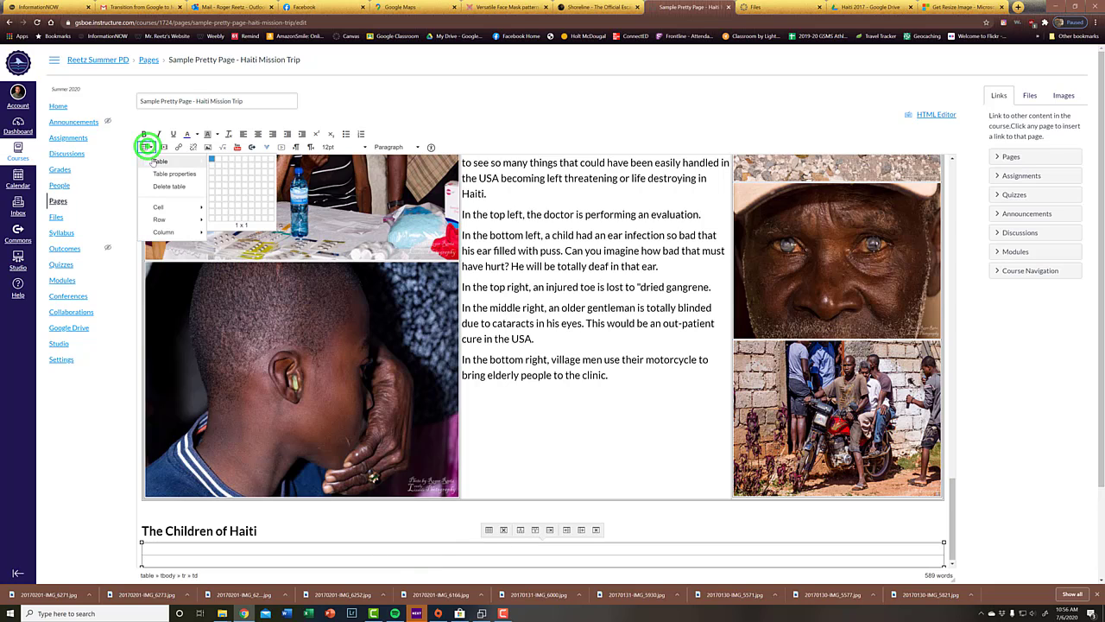
{"action": "left_click", "coordinate": [226, 161]}
{"action": "scroll", "coordinate": [392, 519], "scroll_direction": "down", "scroll_amount": 2}
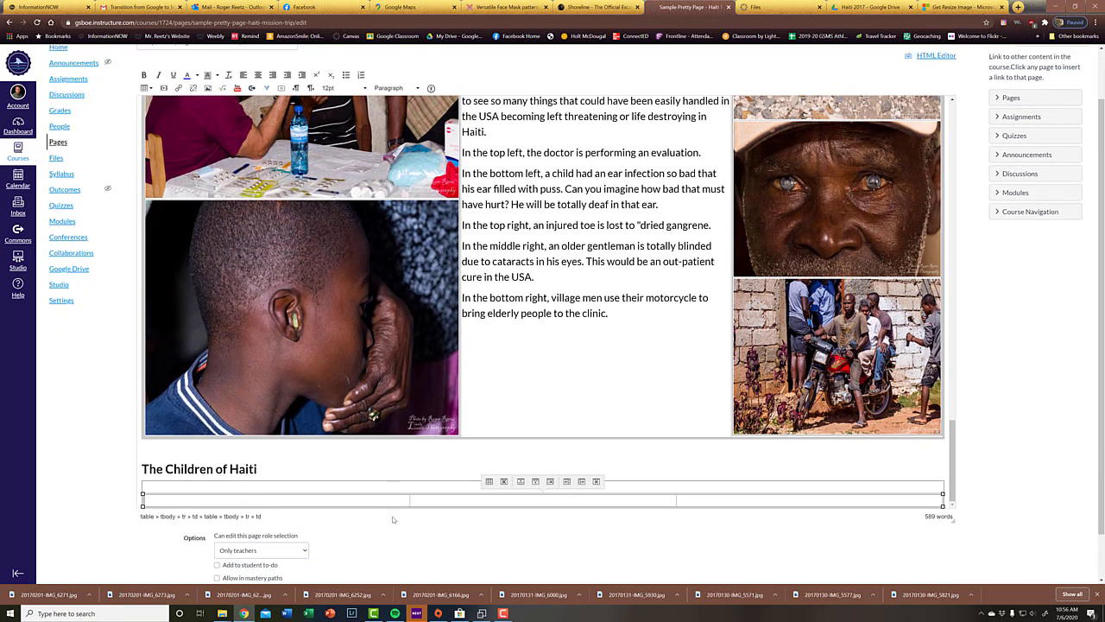
{"action": "scroll", "coordinate": [393, 519], "scroll_direction": "down", "scroll_amount": 2}
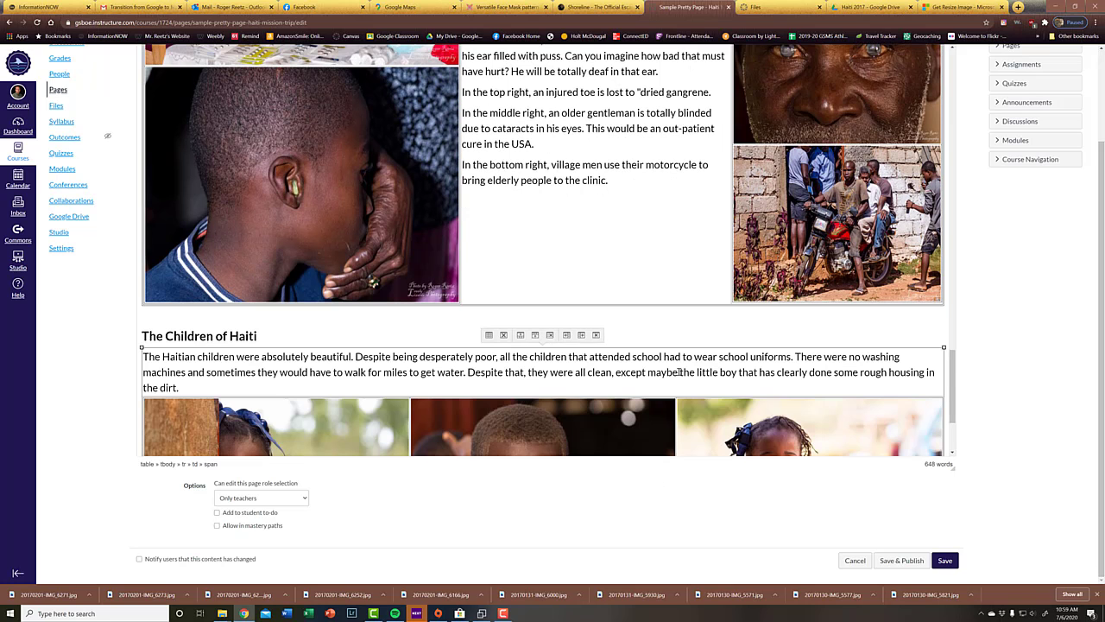
Step: Check the completed children's text and photo section, and save and publish the page
{"action": "scroll", "coordinate": [680, 372], "scroll_direction": "down", "scroll_amount": 1}
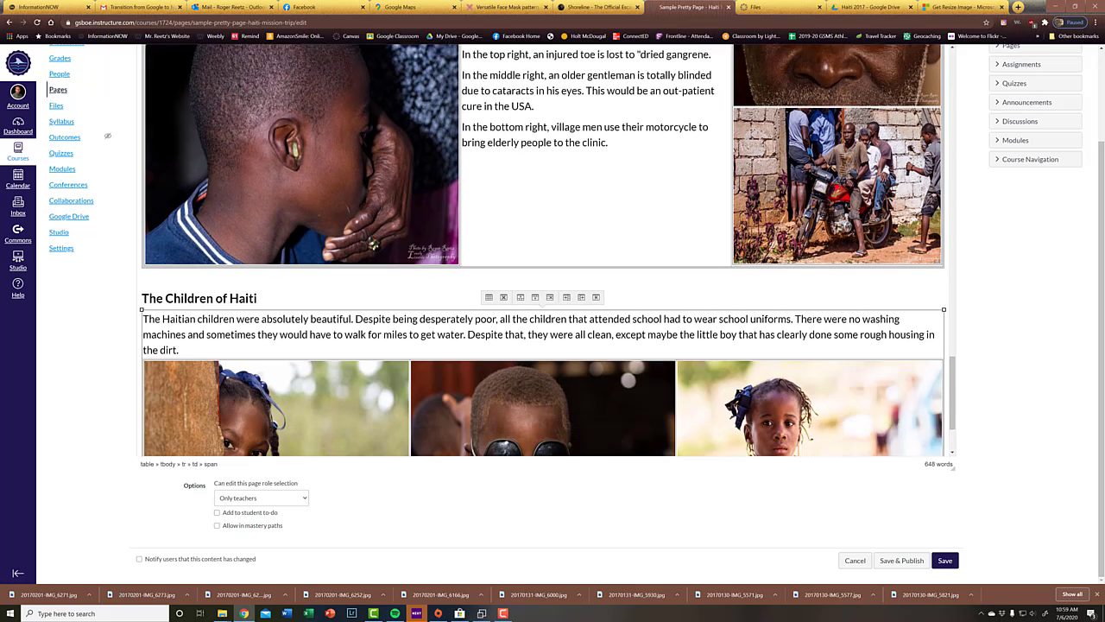
{"action": "scroll", "coordinate": [670, 384], "scroll_direction": "down", "scroll_amount": 3}
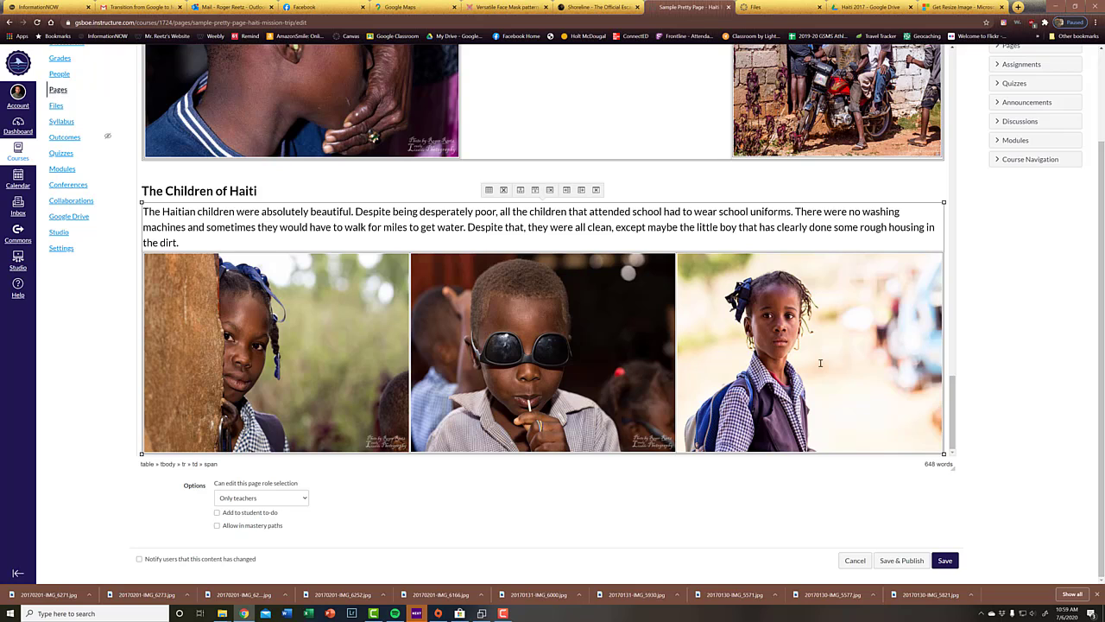
{"action": "left_click", "coordinate": [903, 561]}
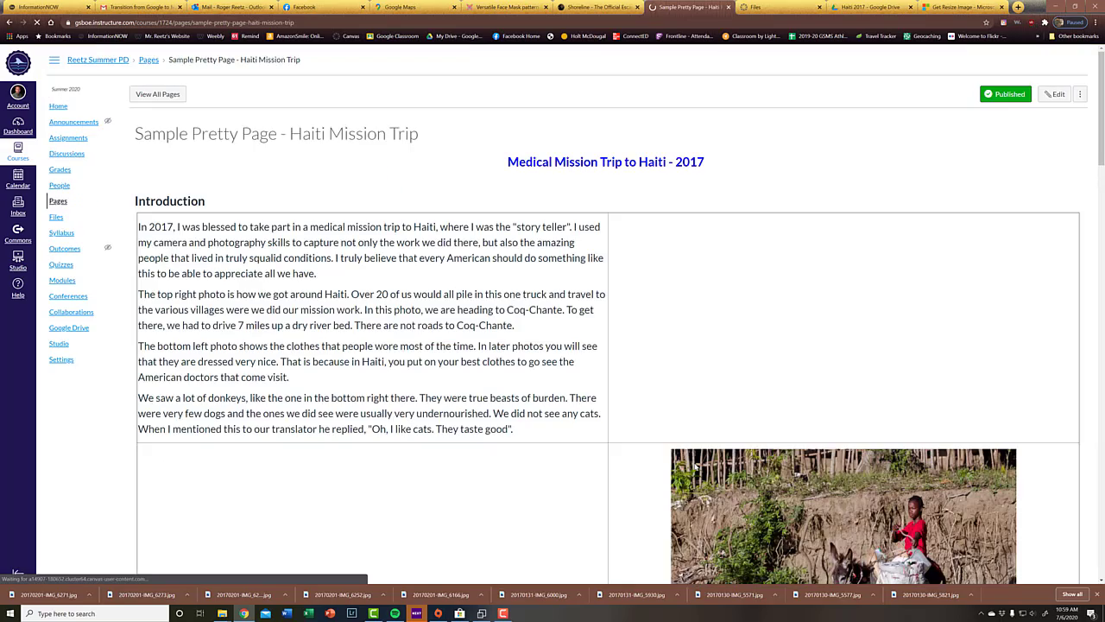
Step: Look over the layout of the published page's sections, ending back at the page title
{"action": "scroll", "coordinate": [619, 421], "scroll_direction": "down", "scroll_amount": 15}
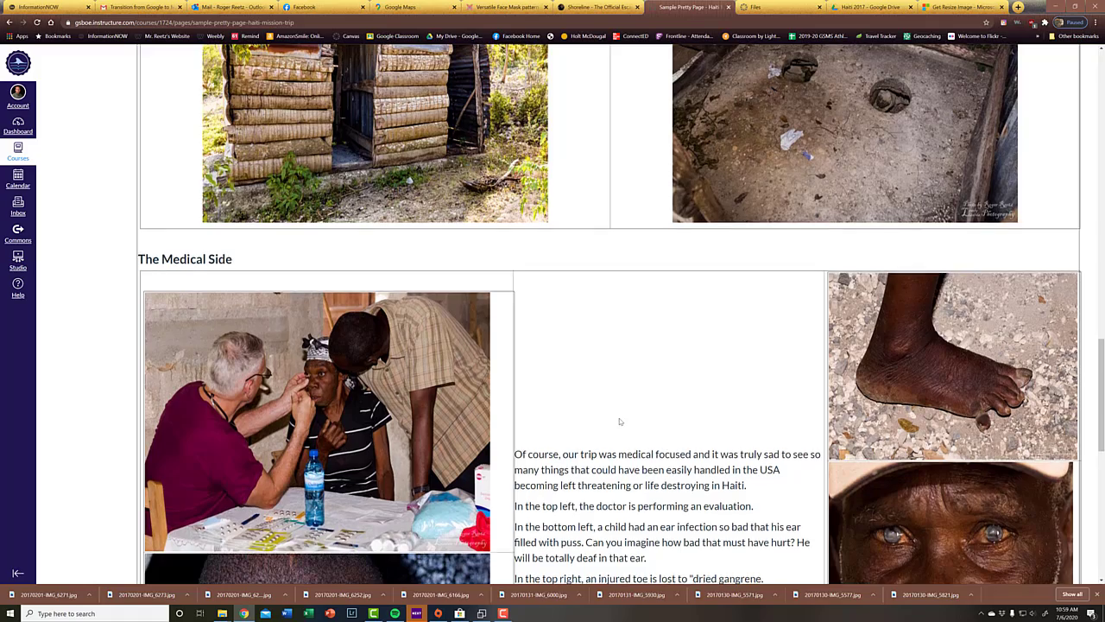
{"action": "scroll", "coordinate": [619, 422], "scroll_direction": "down", "scroll_amount": 5}
{"action": "scroll", "coordinate": [624, 418], "scroll_direction": "up", "scroll_amount": 7}
{"action": "scroll", "coordinate": [628, 413], "scroll_direction": "up", "scroll_amount": 5}
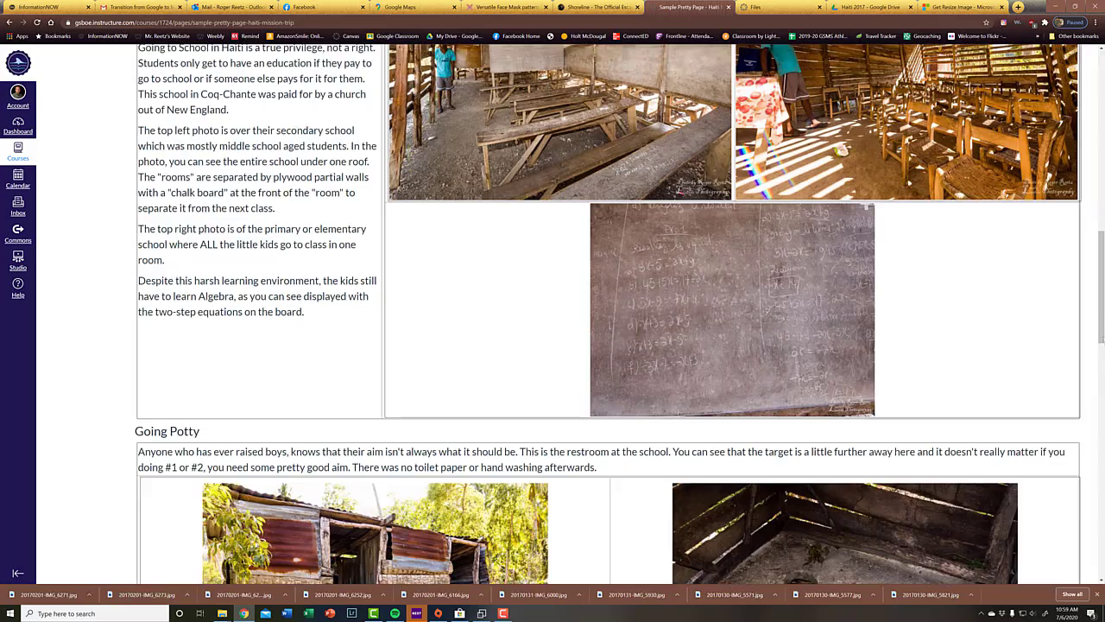
{"action": "left_click_drag", "start_coordinate": [1101, 315], "coordinate": [1084, 48]}
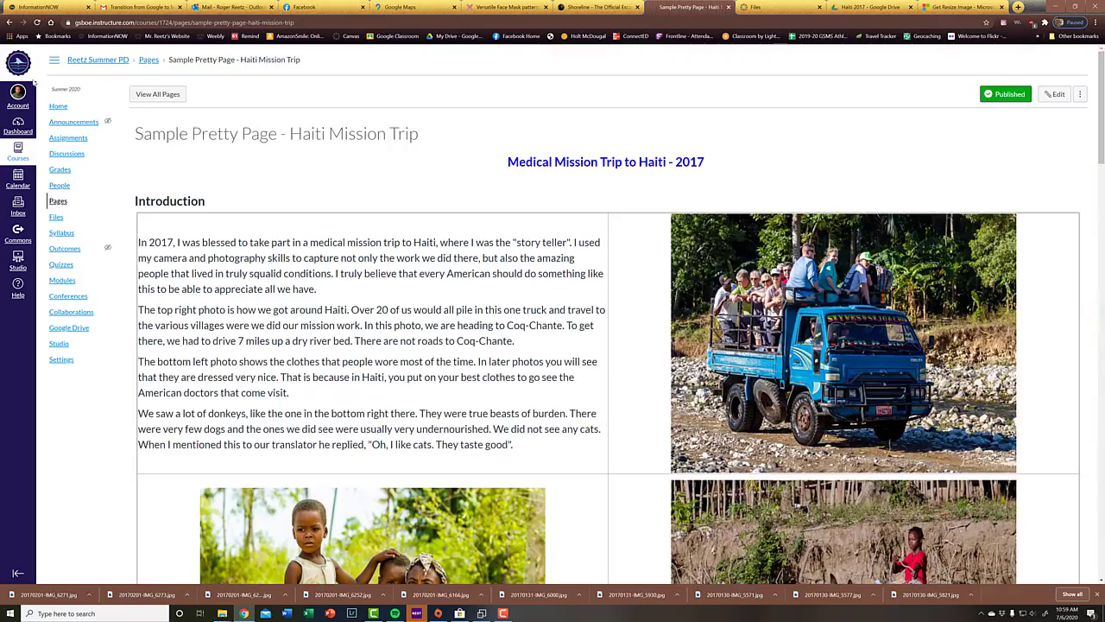
Step: Go to the course home, enter Student View and open "Sample Pretty Page - Haiti Mission Trip" from the Other Useful Things module
{"action": "left_click", "coordinate": [89, 59]}
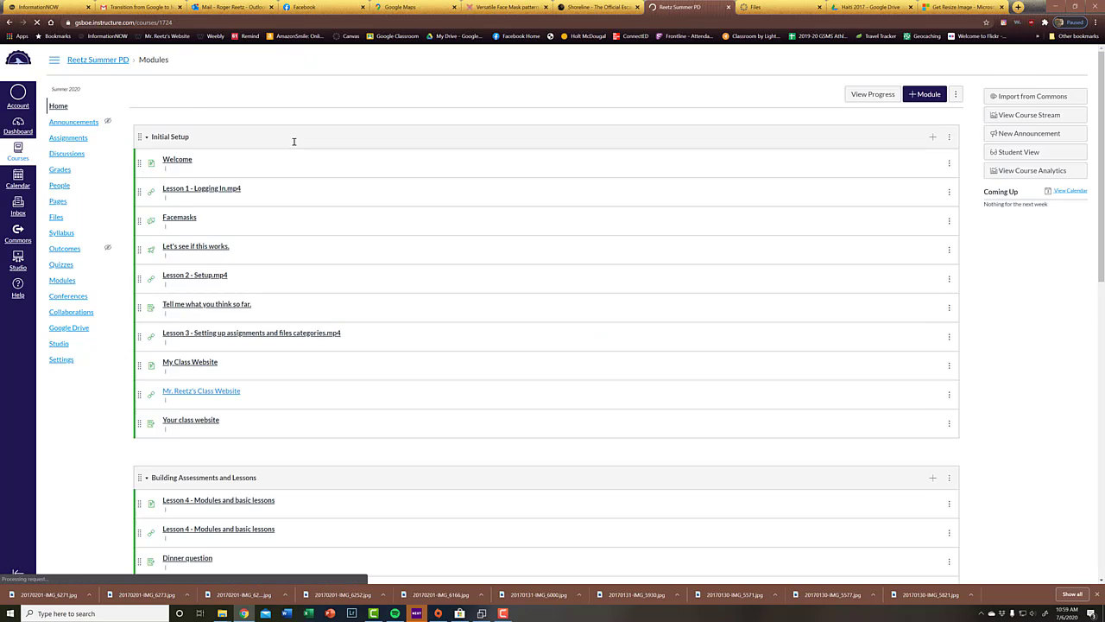
{"action": "left_click", "coordinate": [1020, 170]}
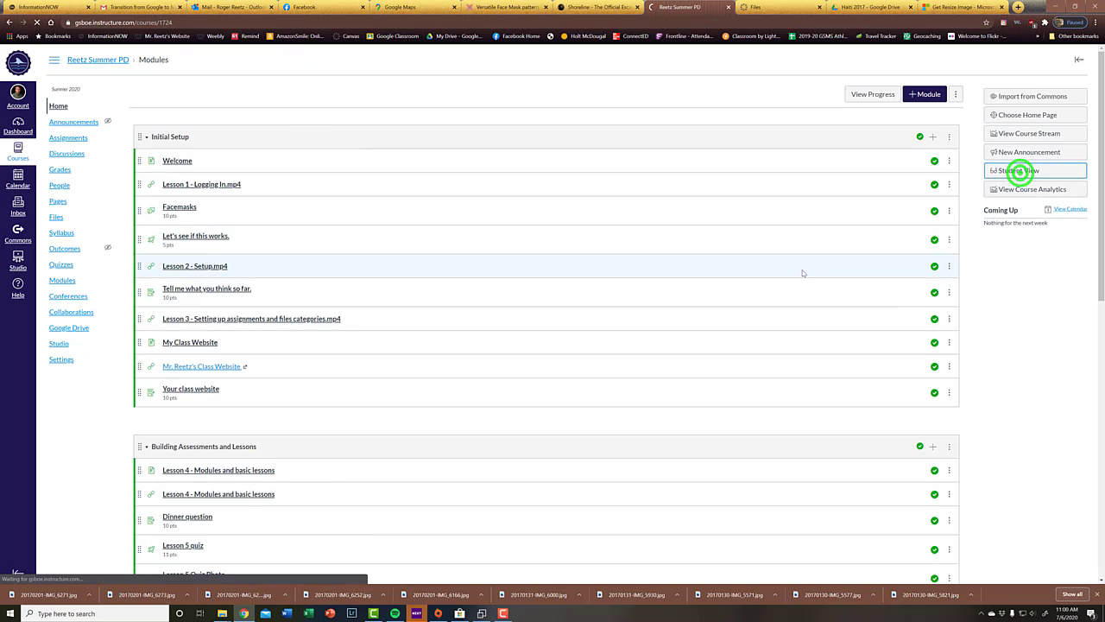
{"action": "scroll", "coordinate": [802, 273], "scroll_direction": "down", "scroll_amount": 10}
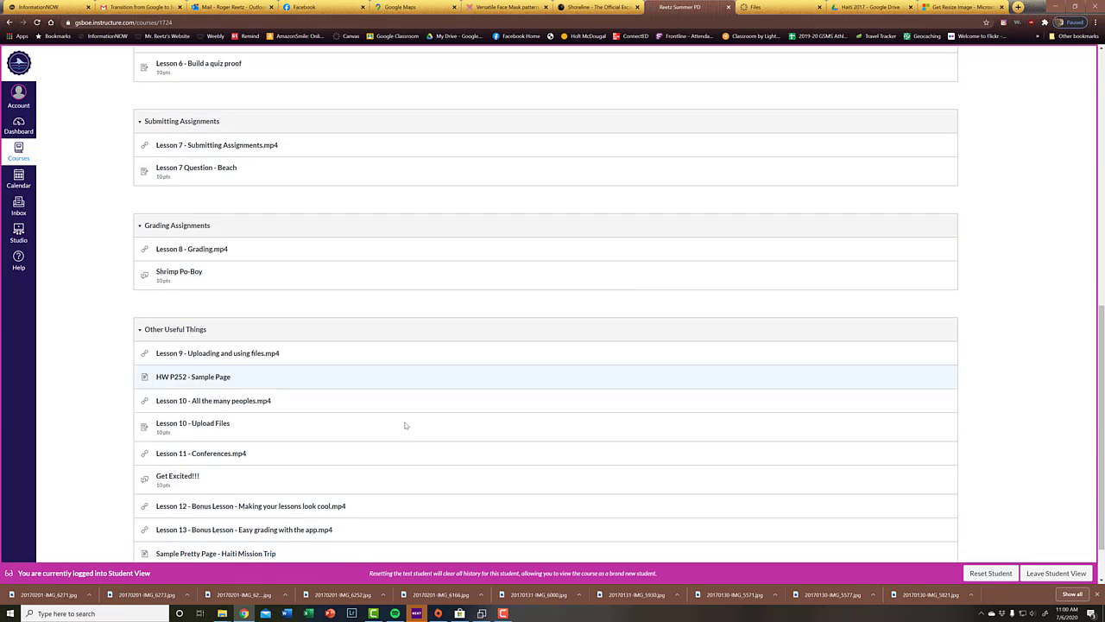
{"action": "scroll", "coordinate": [405, 425], "scroll_direction": "down", "scroll_amount": 1}
{"action": "left_click", "coordinate": [230, 493]}
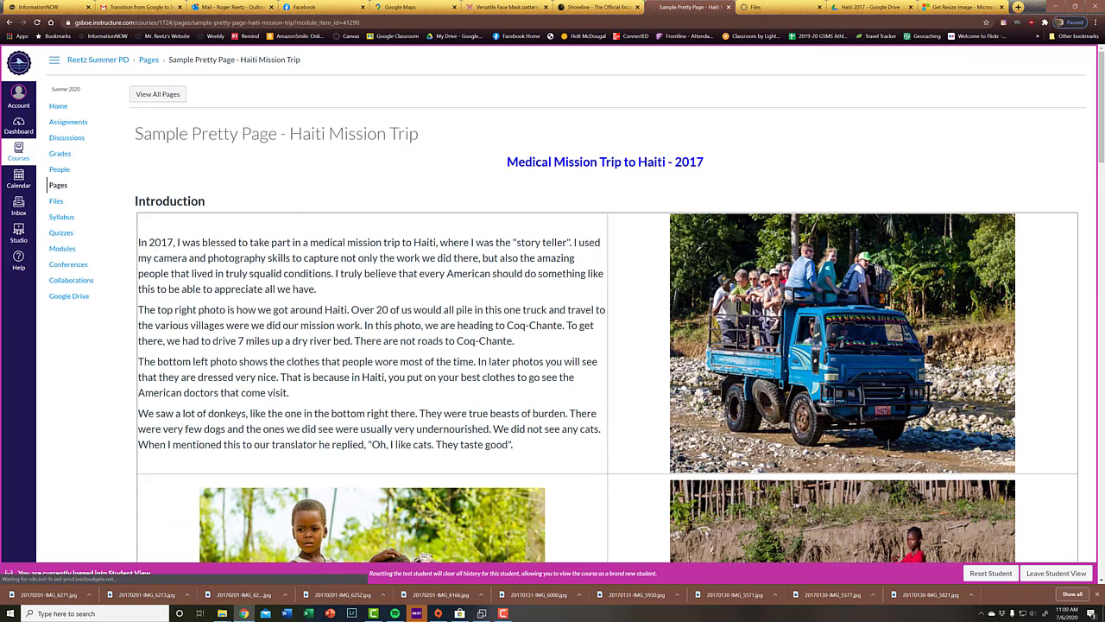
Step: Review the whole Haiti page as a student, from the Introduction down to "The Children of Haiti" and back
{"action": "scroll", "coordinate": [229, 495], "scroll_direction": "down", "scroll_amount": 1}
{"action": "scroll", "coordinate": [604, 302], "scroll_direction": "down", "scroll_amount": 4}
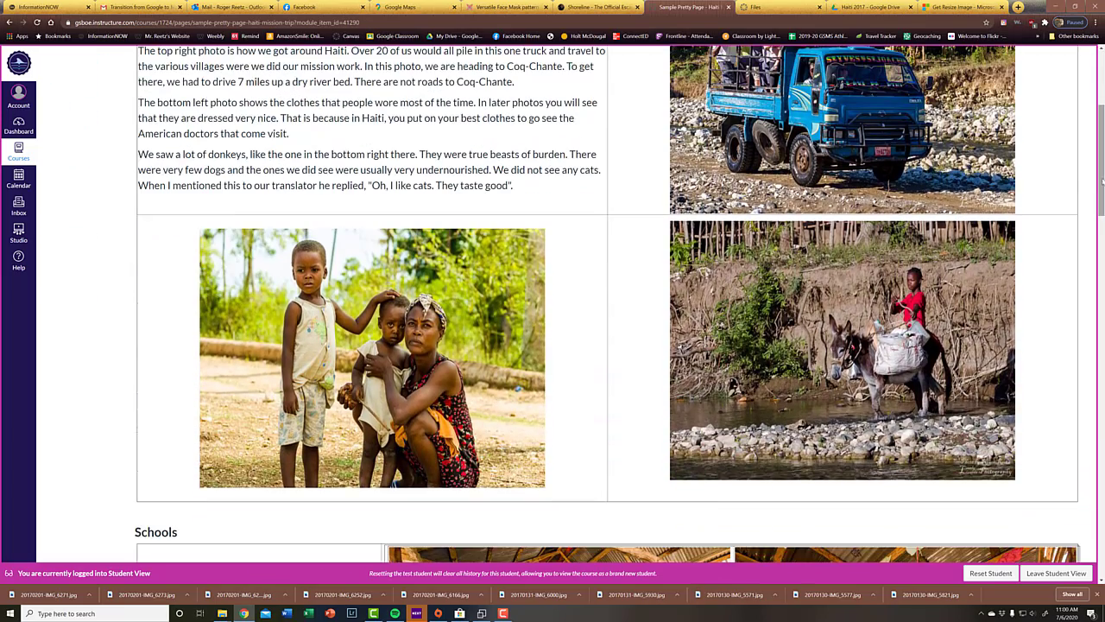
{"action": "left_click_drag", "start_coordinate": [1102, 180], "coordinate": [1064, 559]}
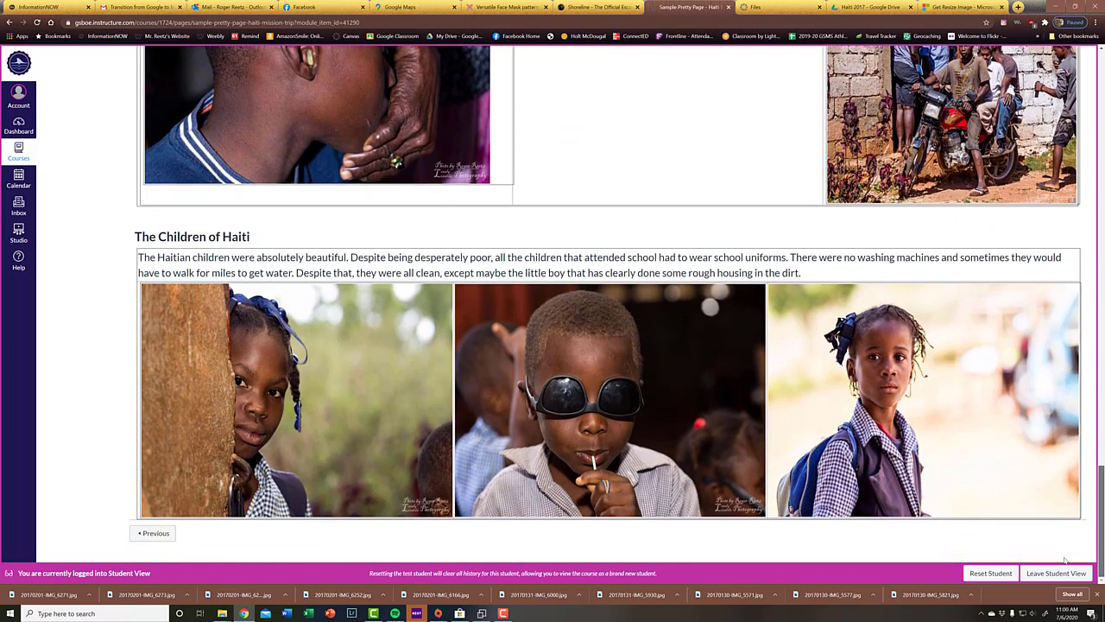
{"action": "left_click_drag", "start_coordinate": [1065, 545], "coordinate": [1098, 132]}
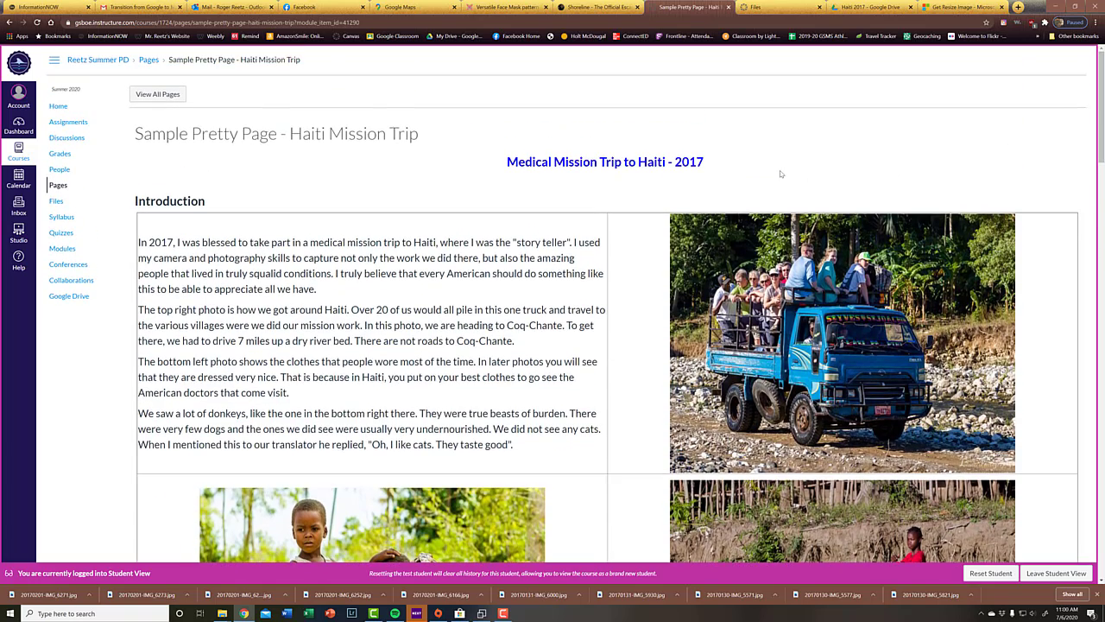